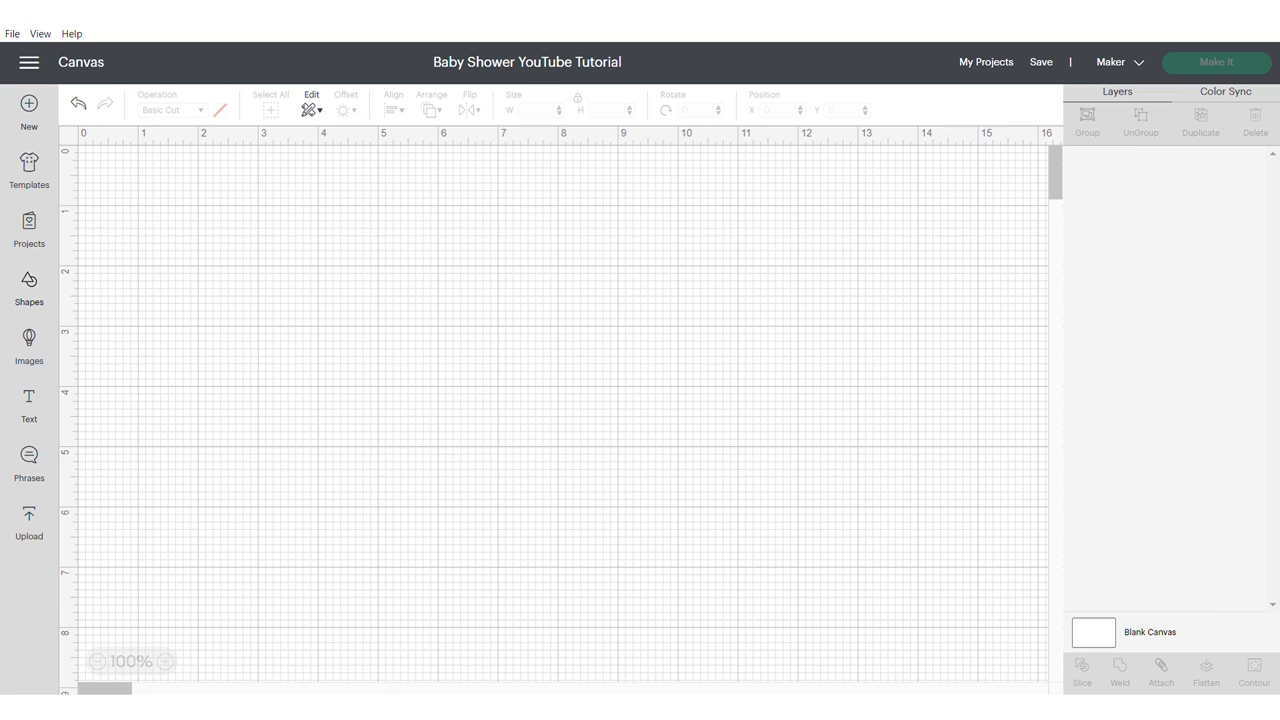
# - Insert the crescent moon shape and place it on the canvas at about 4.39 by 6.31 inches
pyautogui.click(29, 289)
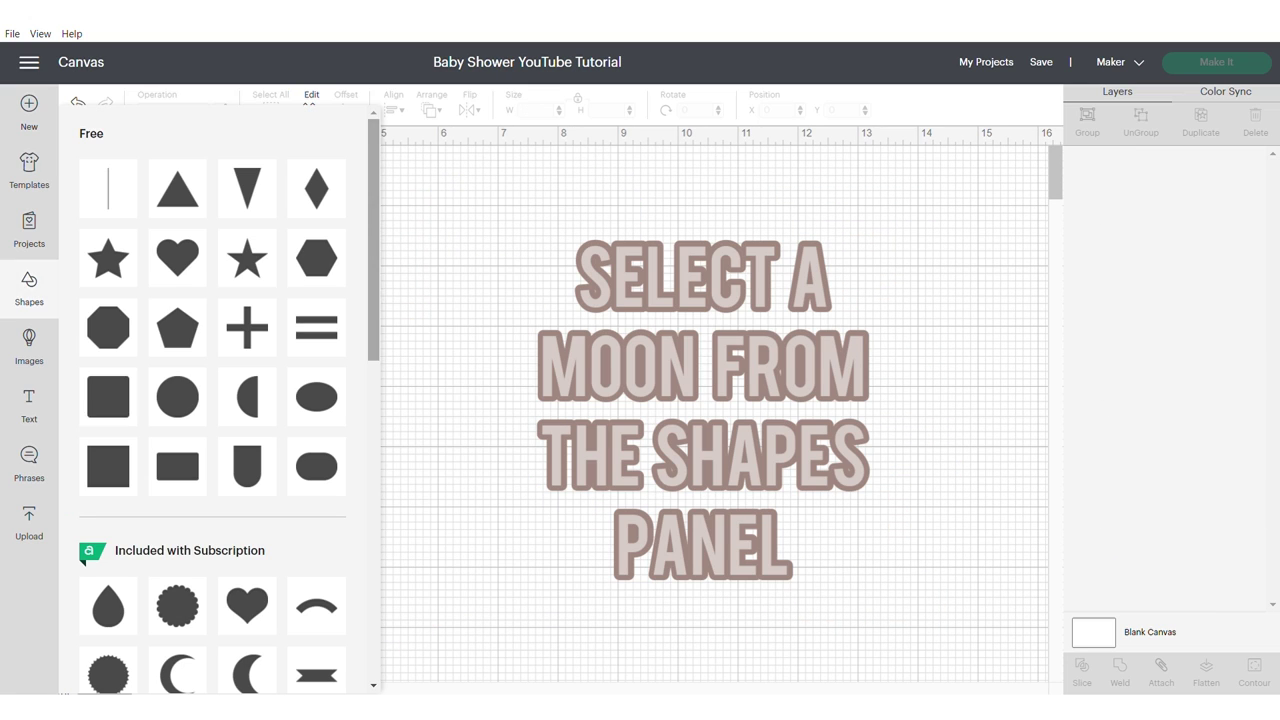
pyautogui.moveTo(373, 240); pyautogui.dragTo(373, 364)
pyautogui.click(247, 375)
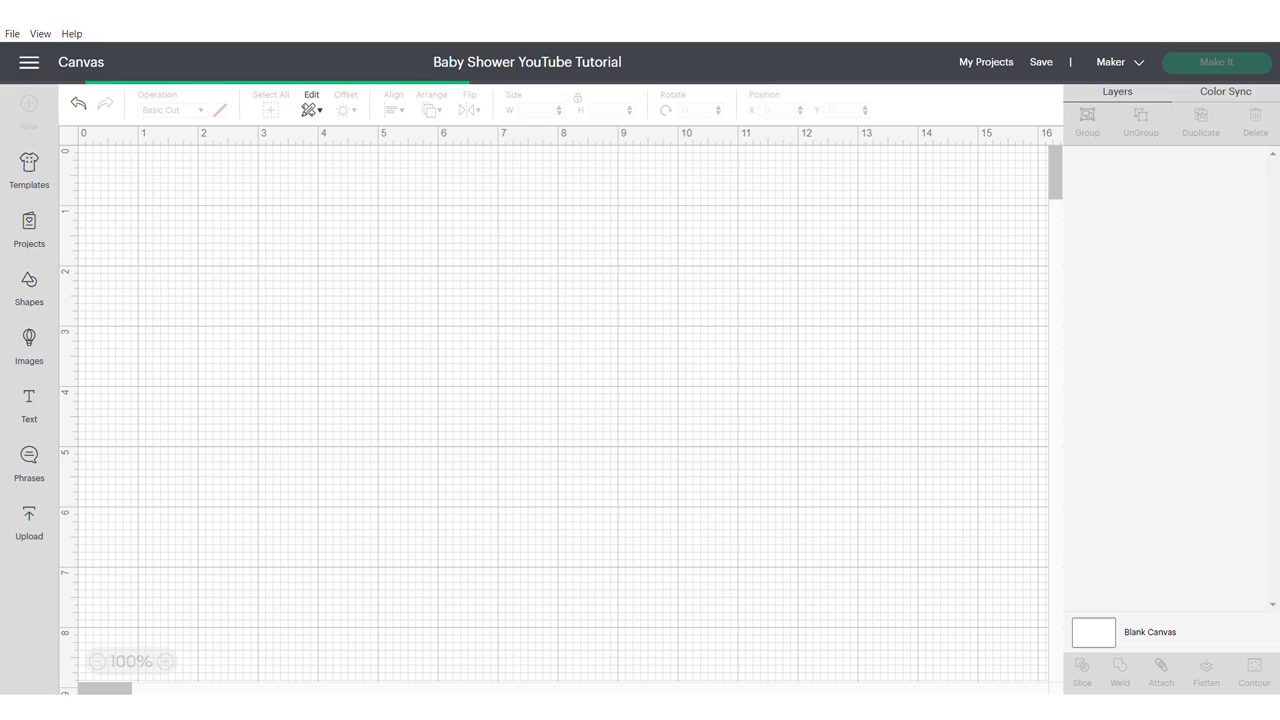
pyautogui.moveTo(264, 395); pyautogui.dragTo(384, 568)
pyautogui.moveTo(190, 365); pyautogui.dragTo(442, 418)
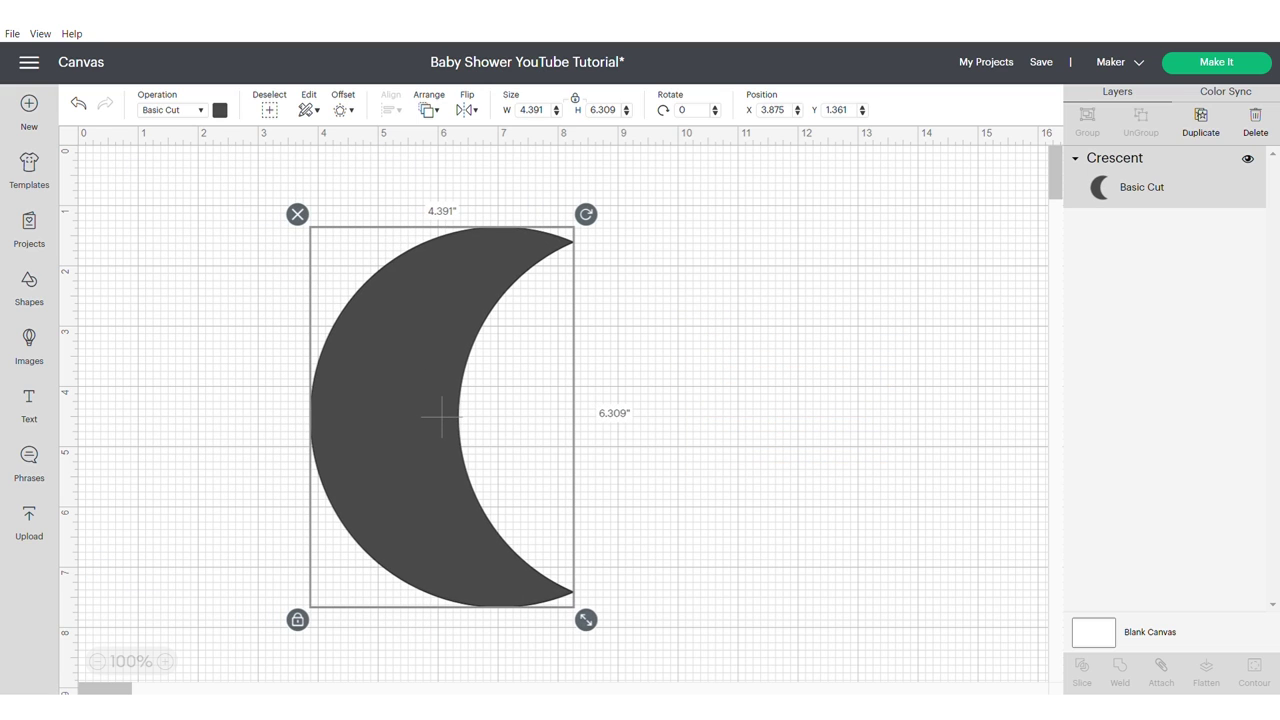
# - Offset the crescent with curved corners and add a further 0.2 in offset around the result
pyautogui.click(343, 110)
pyautogui.click(425, 207)
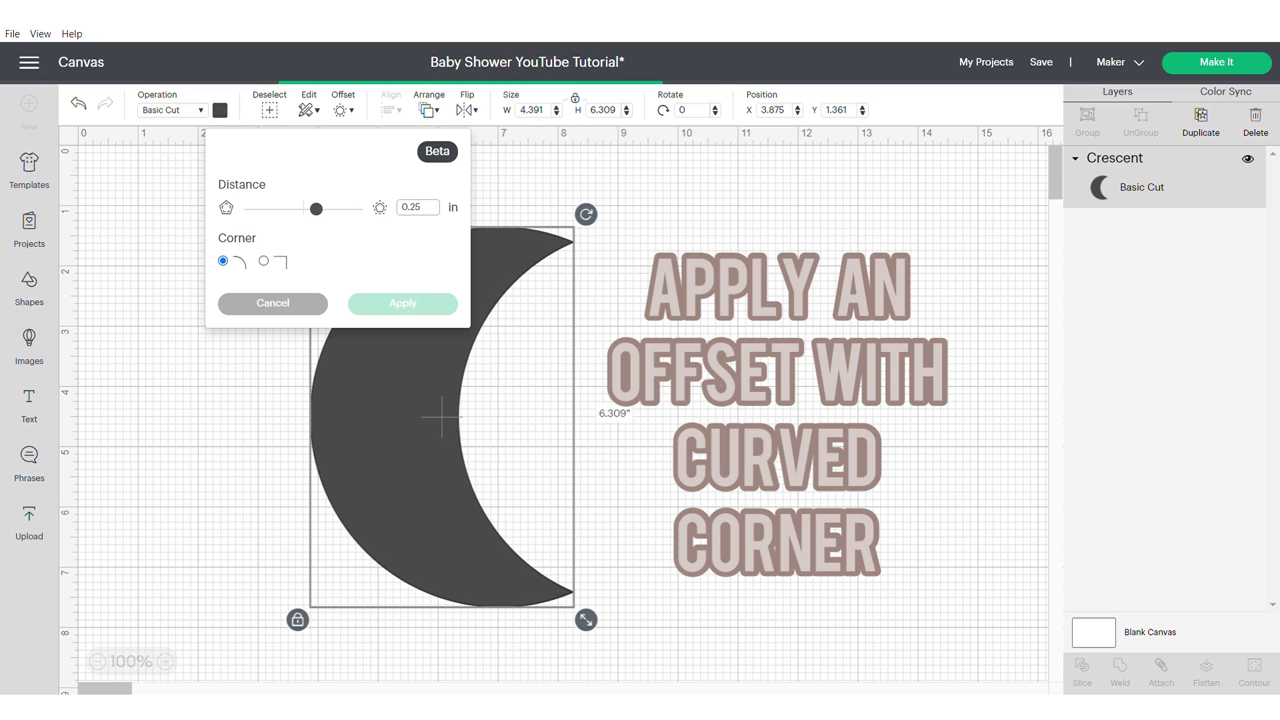
pyautogui.press('BackSpace')
pyautogui.press('BackSpace')
pyautogui.write('04')
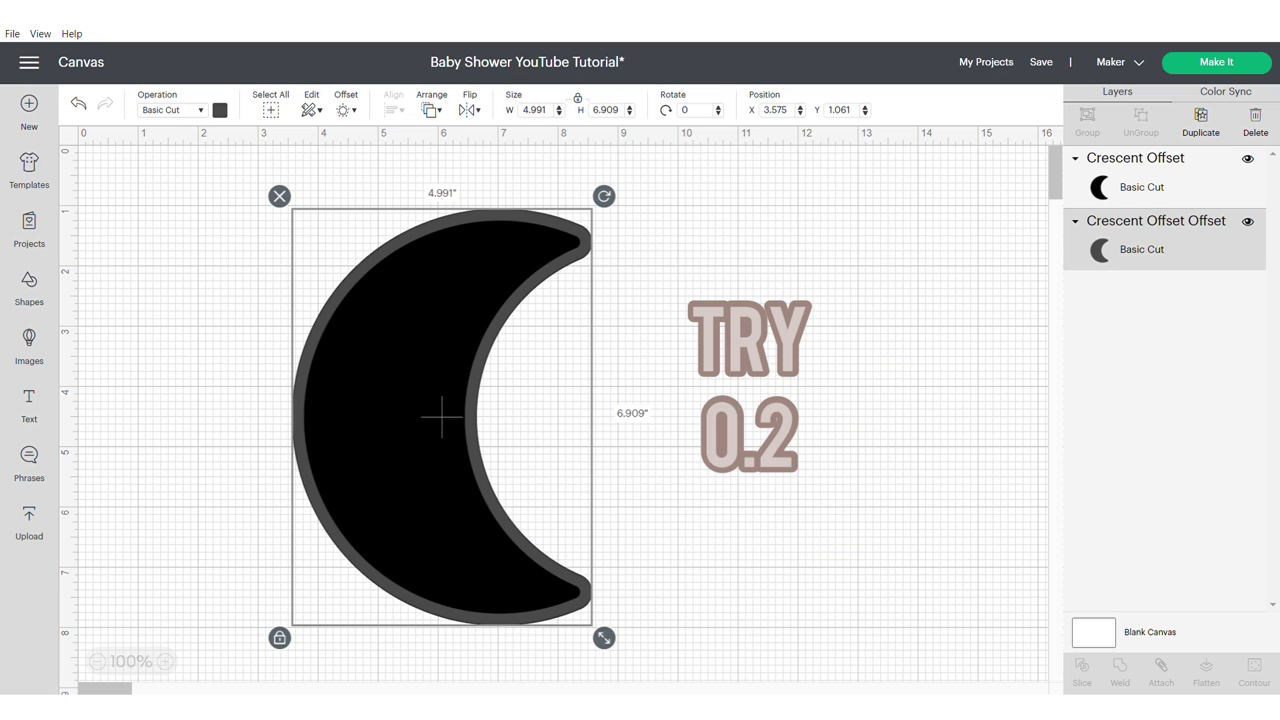
pyautogui.click(760, 540)
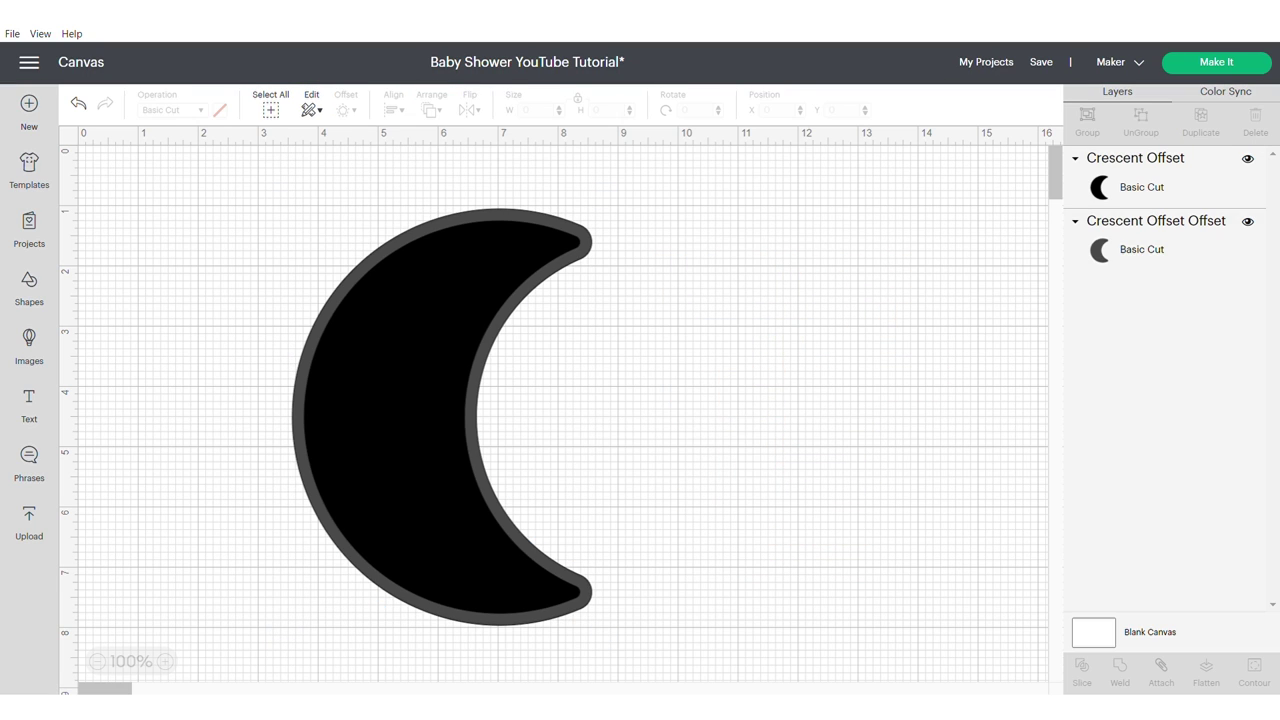
# - Slice the two stacked crescents and spread the resulting pieces apart on the canvas
pyautogui.moveTo(663, 657); pyautogui.dragTo(268, 232)
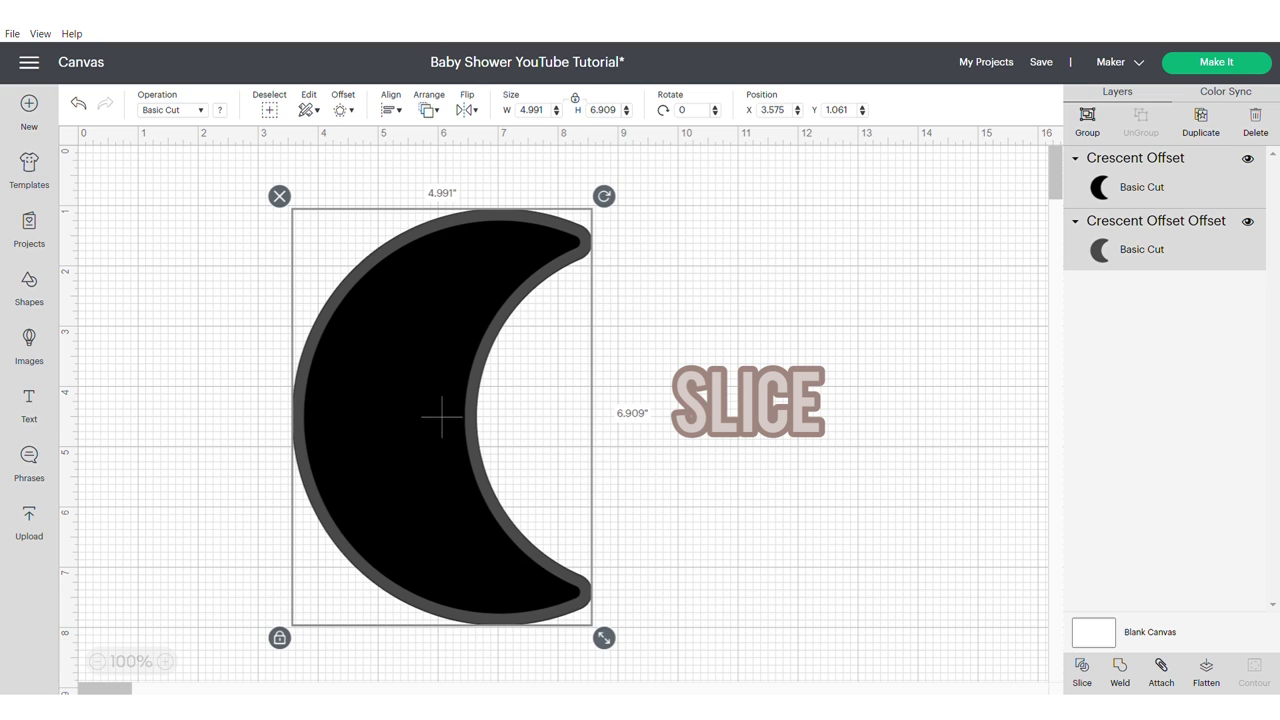
pyautogui.click(1082, 672)
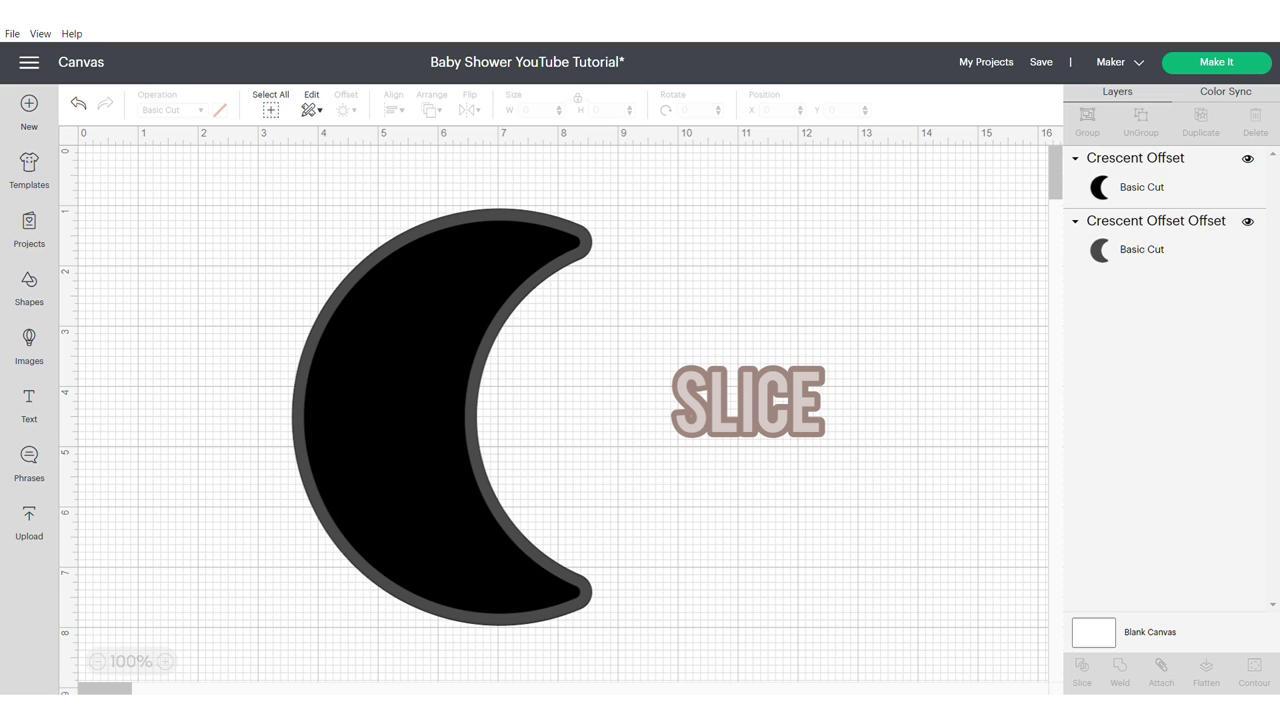
pyautogui.moveTo(442, 413); pyautogui.dragTo(822, 400)
pyautogui.moveTo(430, 417); pyautogui.dragTo(612, 402)
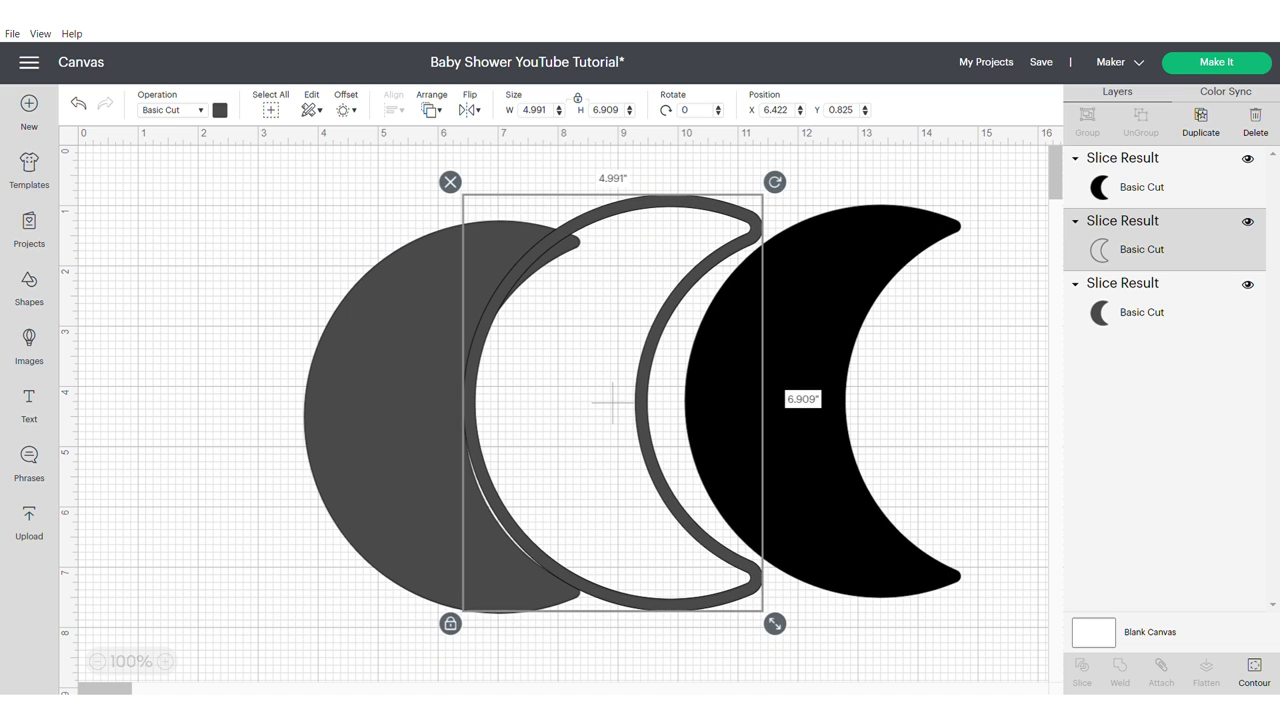
# - Delete the grey and black solid inner moons, keeping only the thin crescent outline
pyautogui.click(443, 414)
pyautogui.click(291, 209)
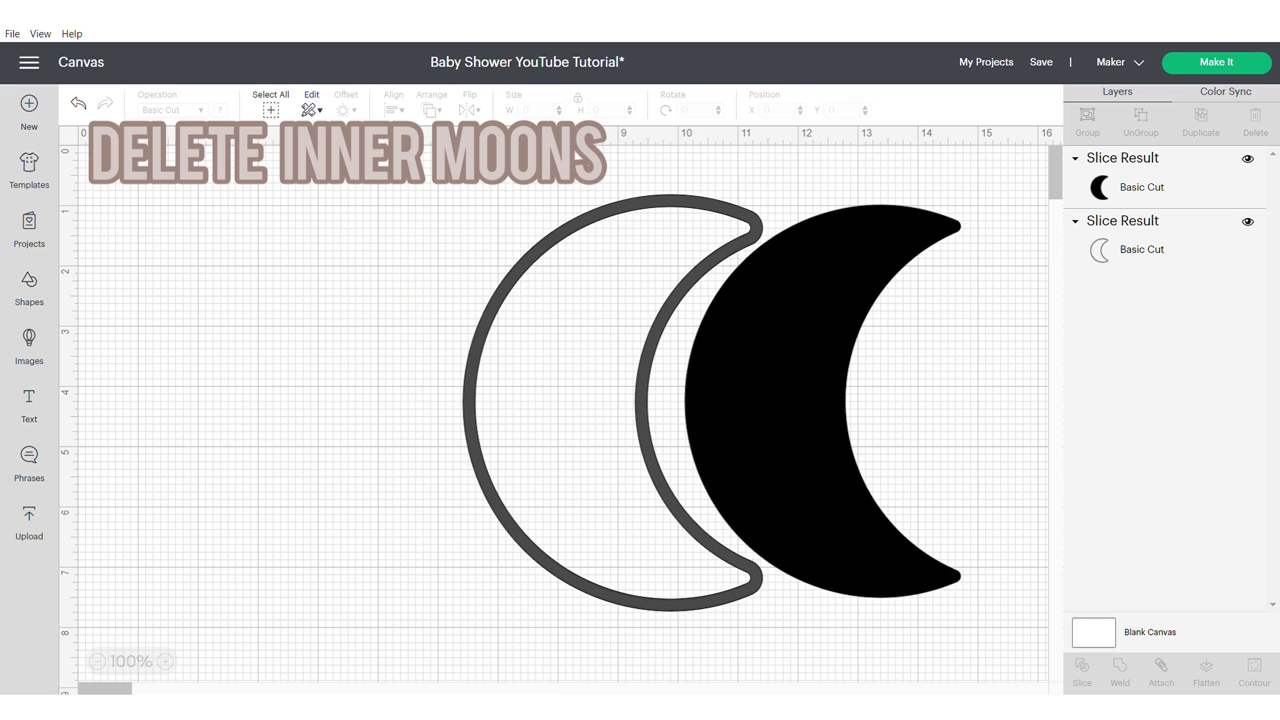
pyautogui.click(822, 401)
pyautogui.click(672, 192)
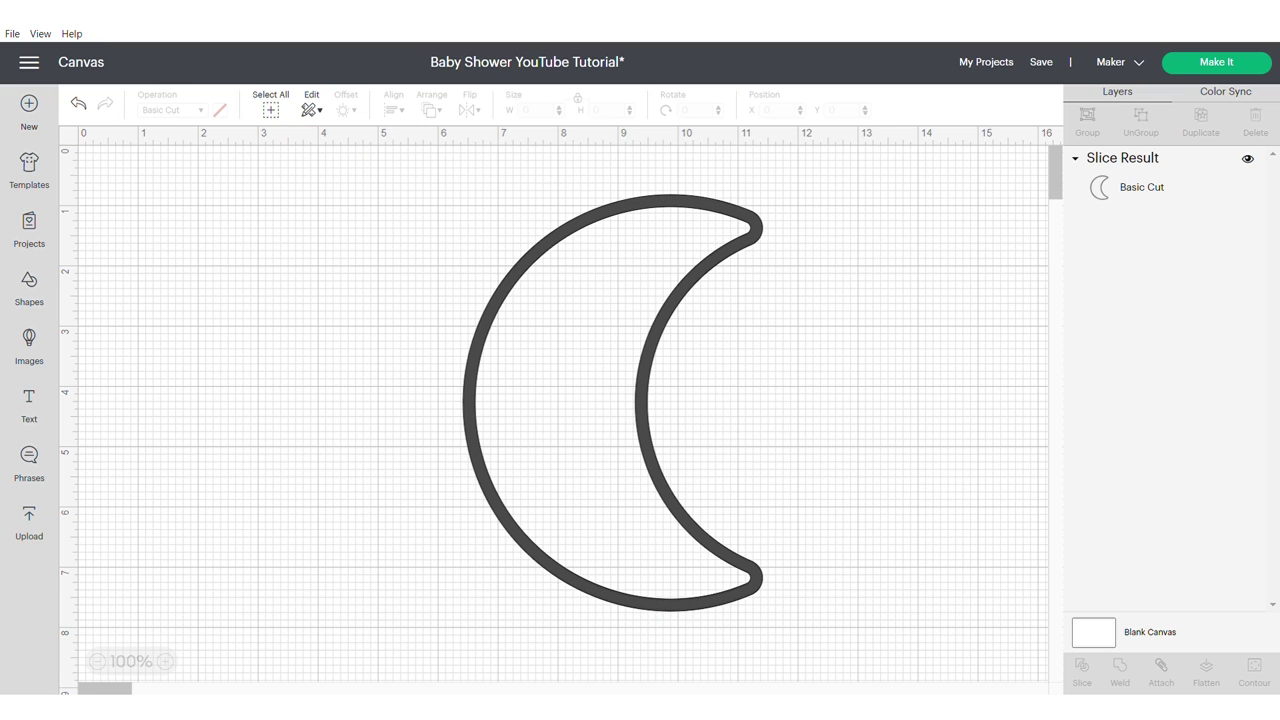
# - Move the crescent outline further left on the canvas and apply a 0.1 in curved-corner offset to it
pyautogui.moveTo(684, 192); pyautogui.dragTo(306, 225)
pyautogui.click(343, 110)
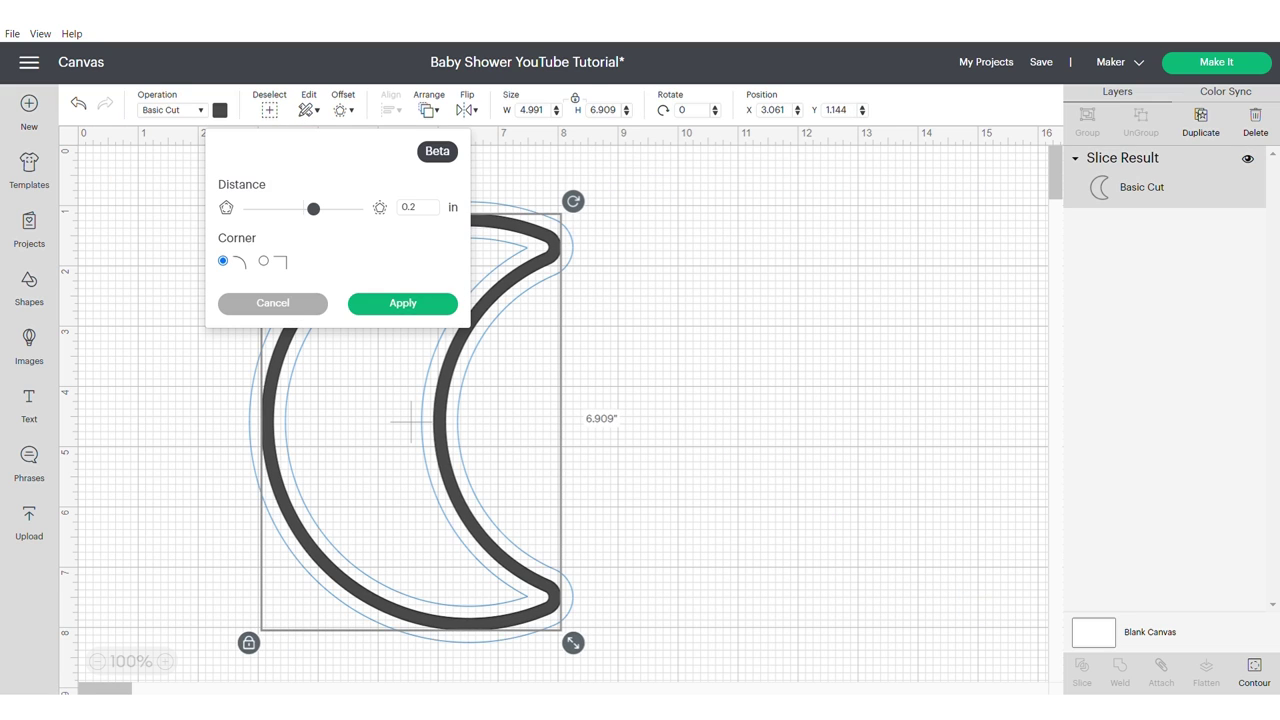
pyautogui.click(416, 207)
pyautogui.press('BackSpace')
pyautogui.press('BackSpace')
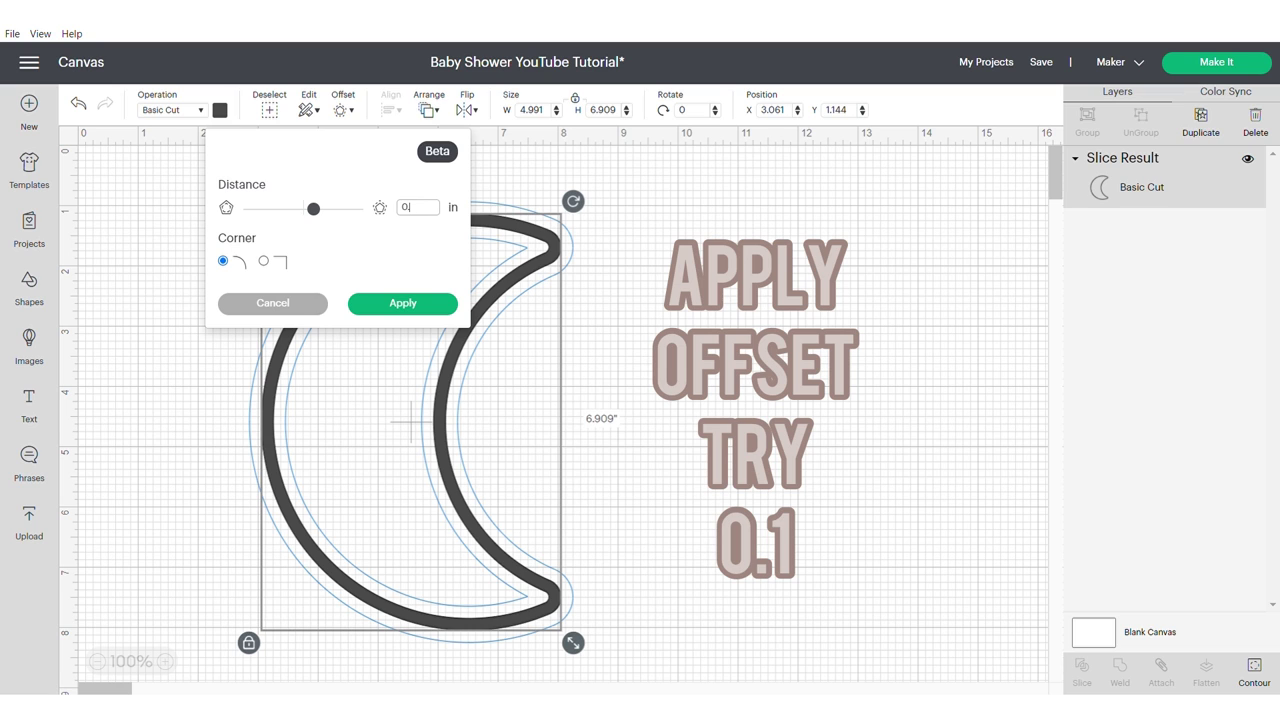
pyautogui.press('Return')
pyautogui.click(403, 303)
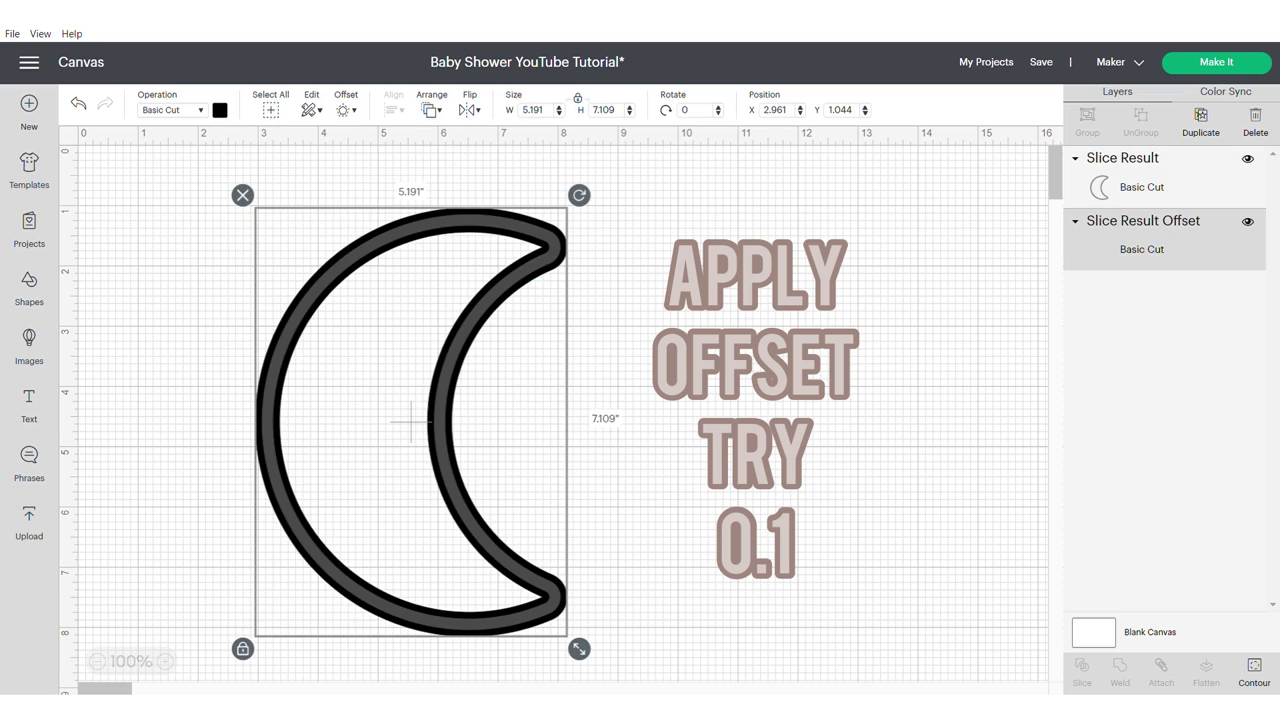
# - Apply two more 0.1 in offsets with curved corners, each around the newest crescent outline
pyautogui.click(345, 109)
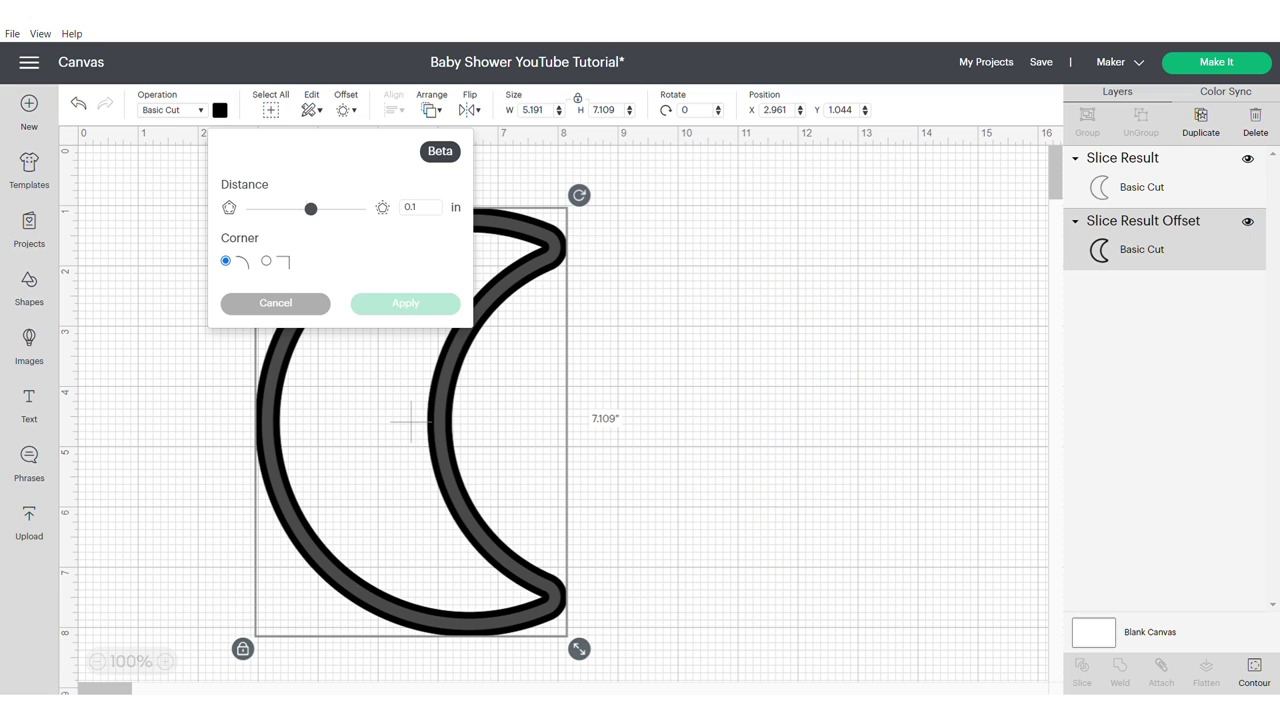
pyautogui.click(405, 303)
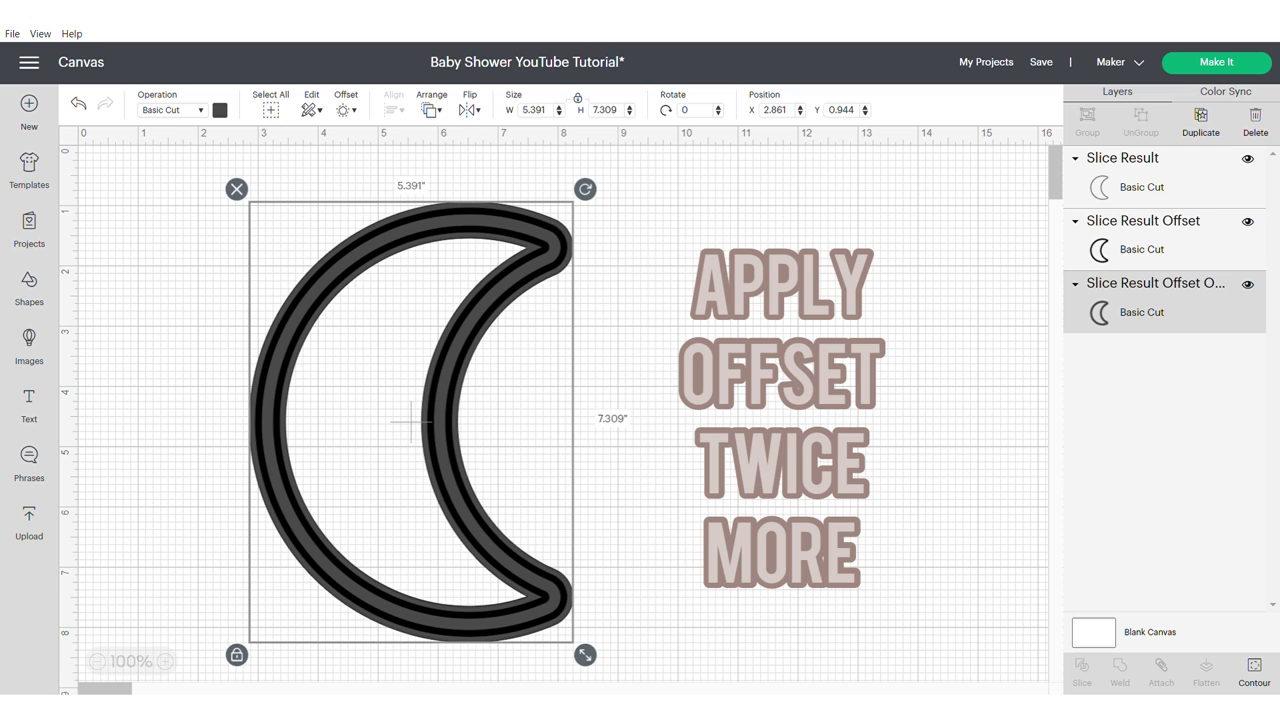
pyautogui.click(345, 109)
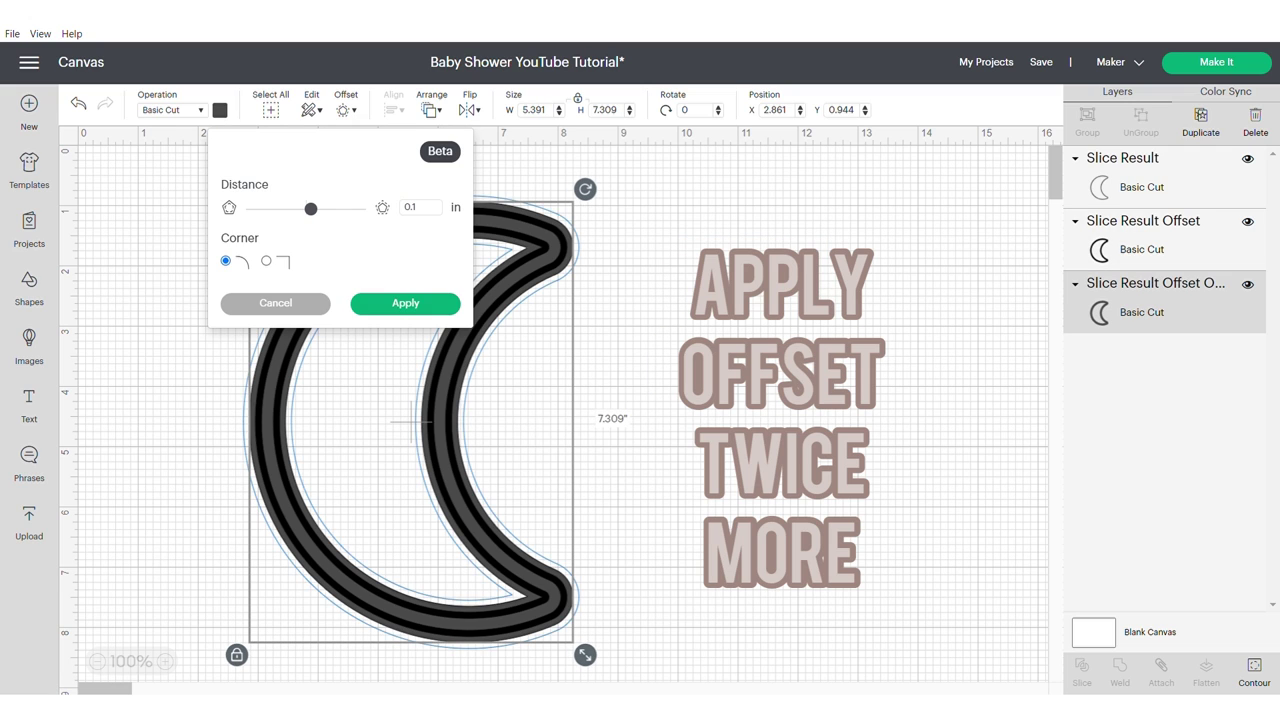
pyautogui.click(405, 303)
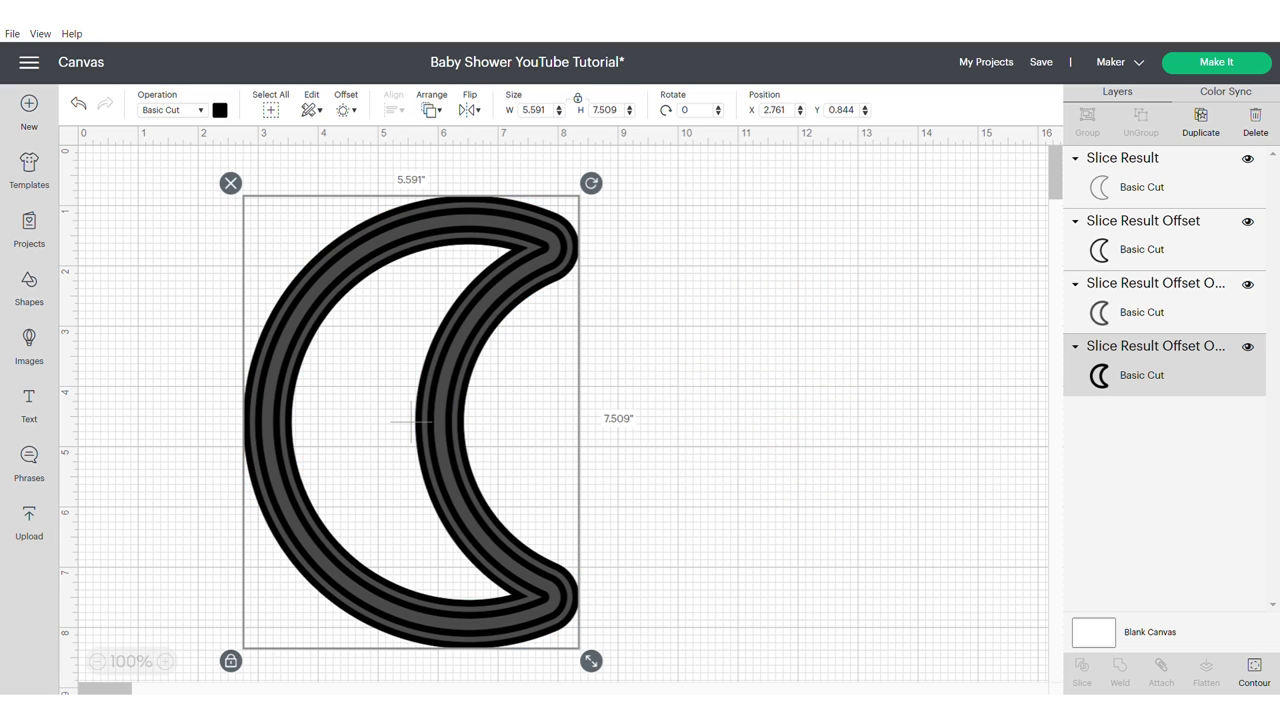
# - Colour the innermost crescent outline brown and the second one a custom pale greyish pink
pyautogui.click(1141, 187)
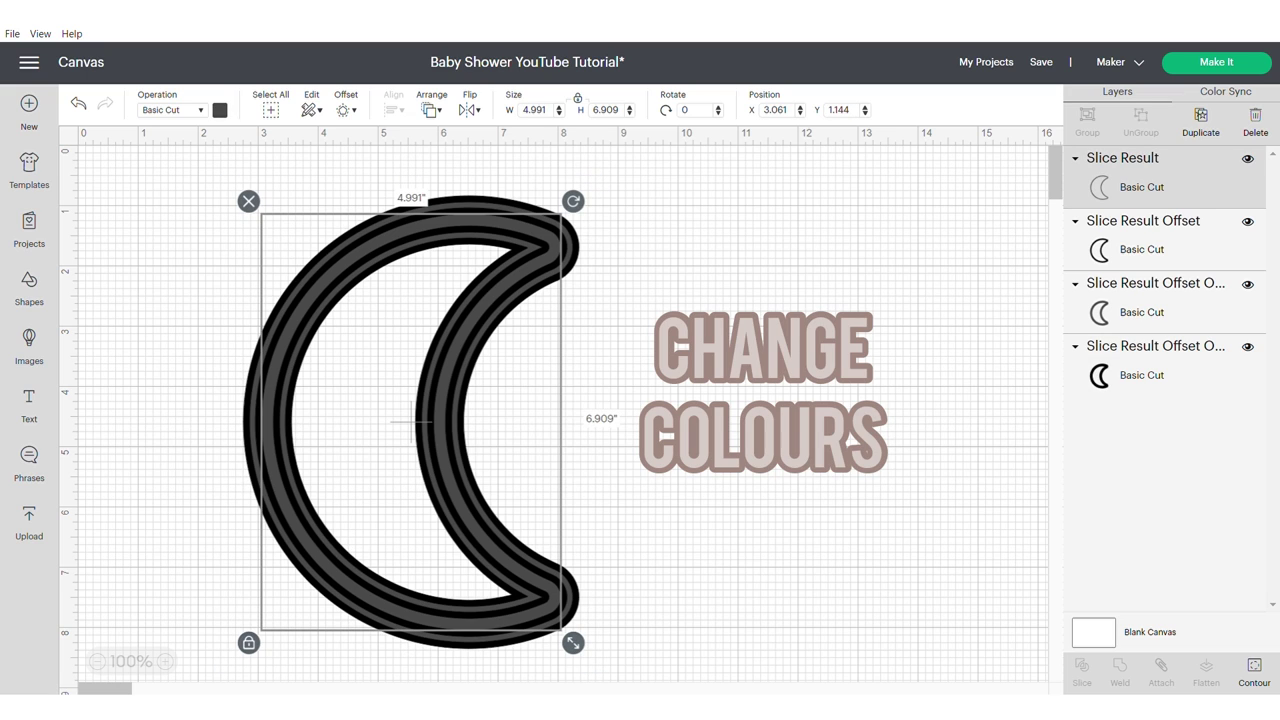
pyautogui.click(220, 110)
pyautogui.click(364, 266)
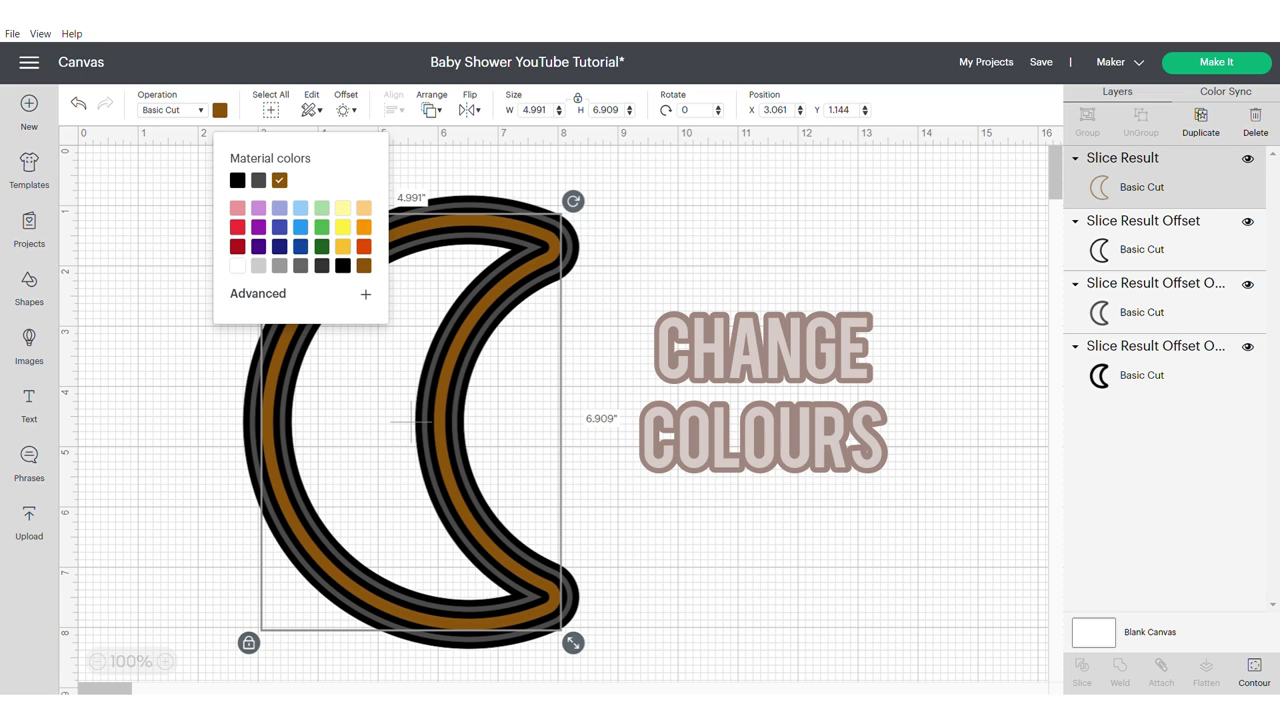
pyautogui.click(1141, 250)
pyautogui.click(238, 266)
pyautogui.click(366, 294)
pyautogui.moveTo(232, 308); pyautogui.dragTo(237, 330)
# - Colour the third crescent outline light green and the outermost one orange (#e28f1c)
pyautogui.click(1141, 312)
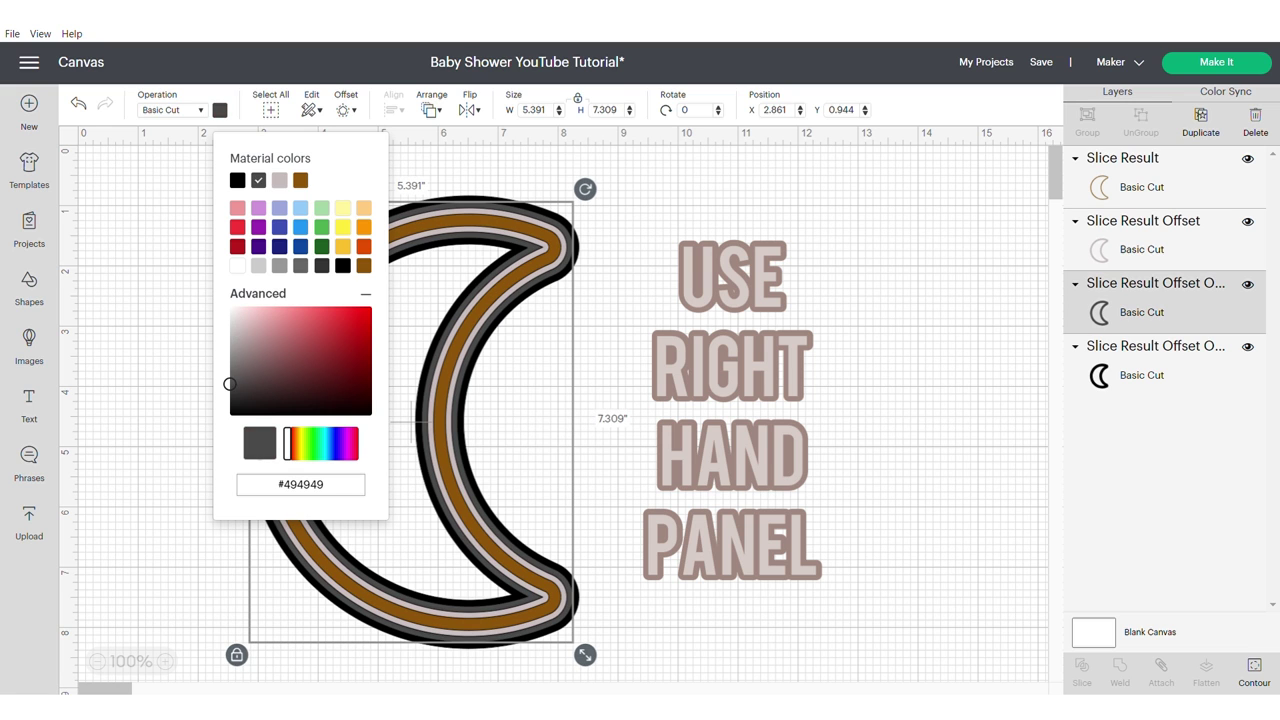
pyautogui.click(322, 208)
pyautogui.click(1141, 375)
pyautogui.click(364, 227)
pyautogui.click(348, 324)
pyautogui.click(760, 400)
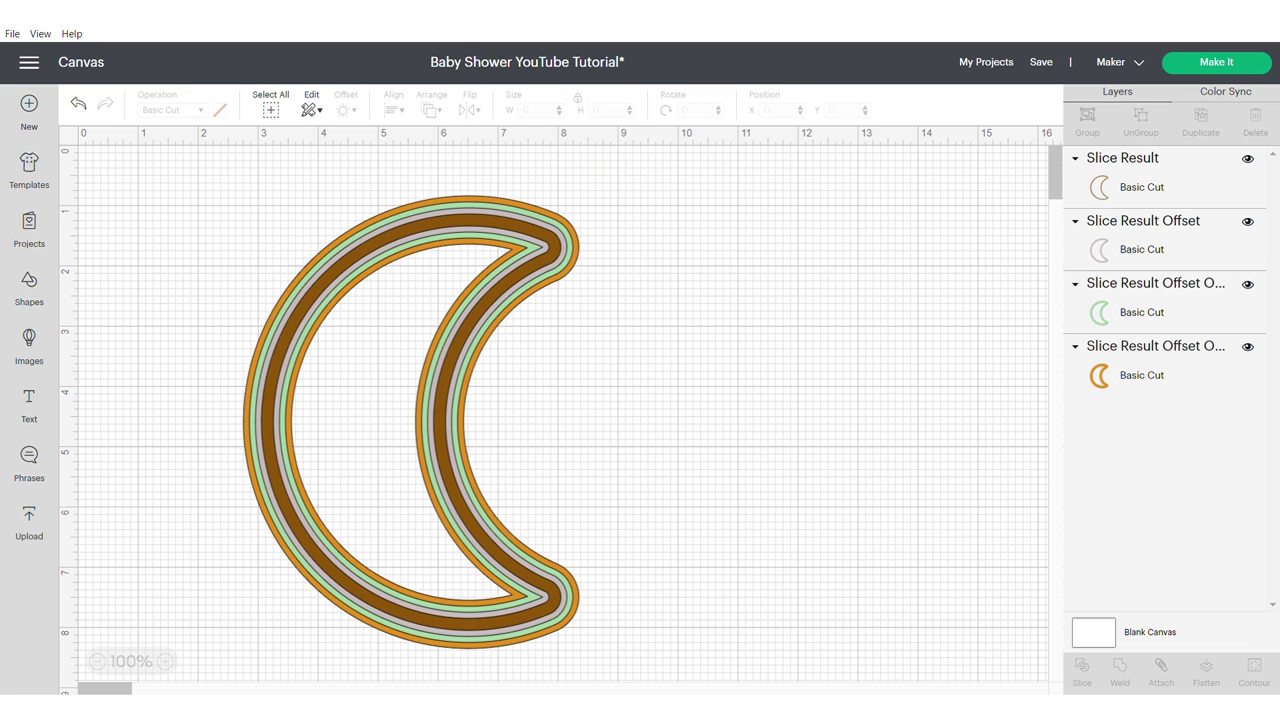
# - Select all four coloured crescent outlines and group them
pyautogui.moveTo(690, 632); pyautogui.dragTo(134, 230)
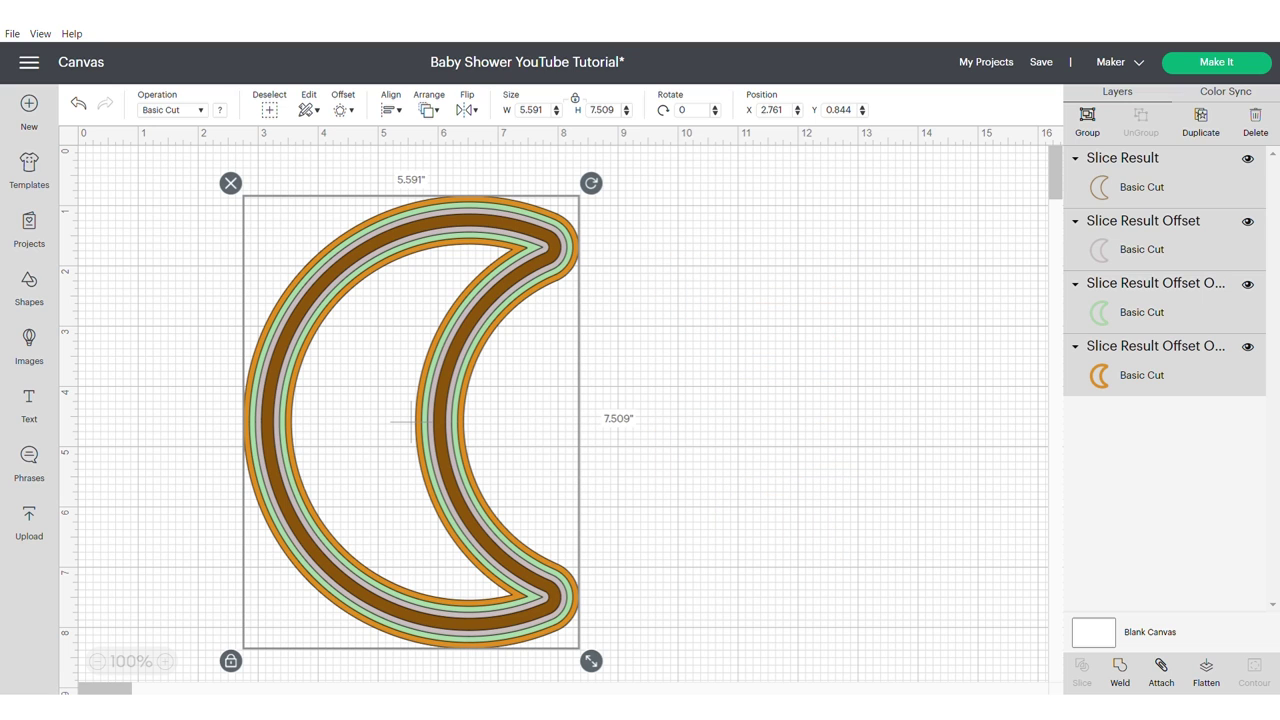
pyautogui.hotkey('ctrl', 'g')
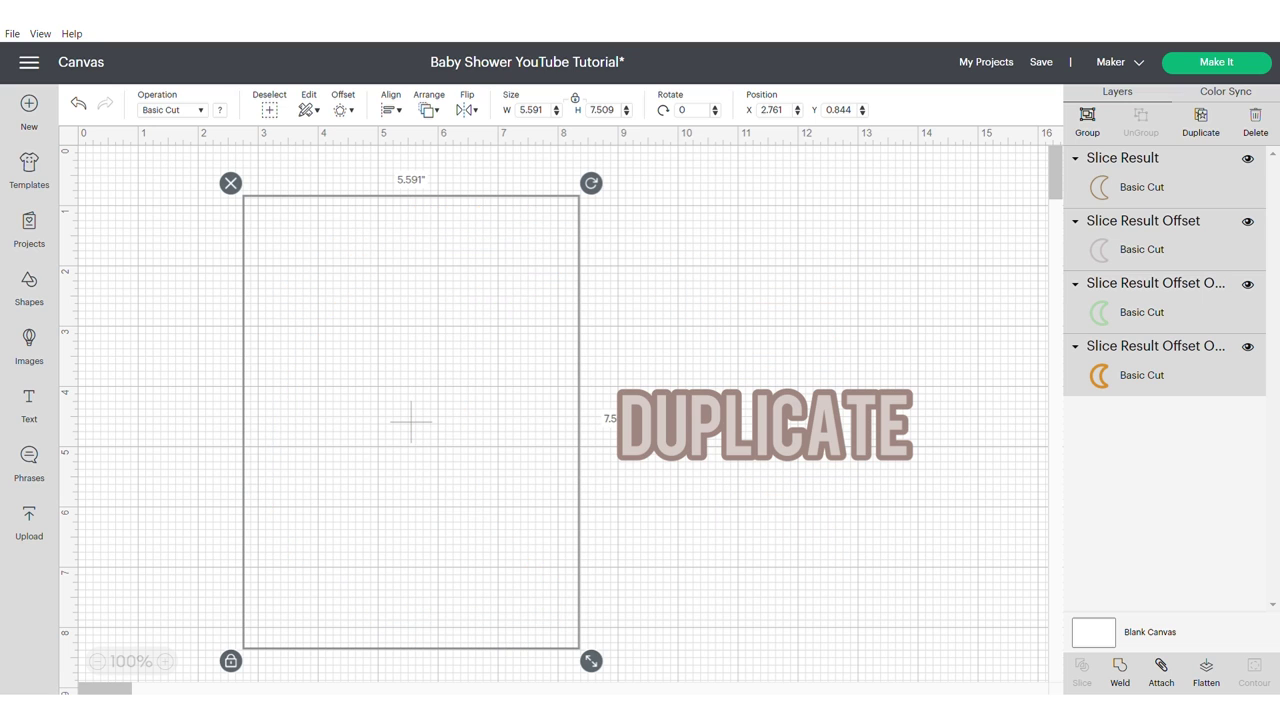
pyautogui.hotkey('ctrl', 'g')
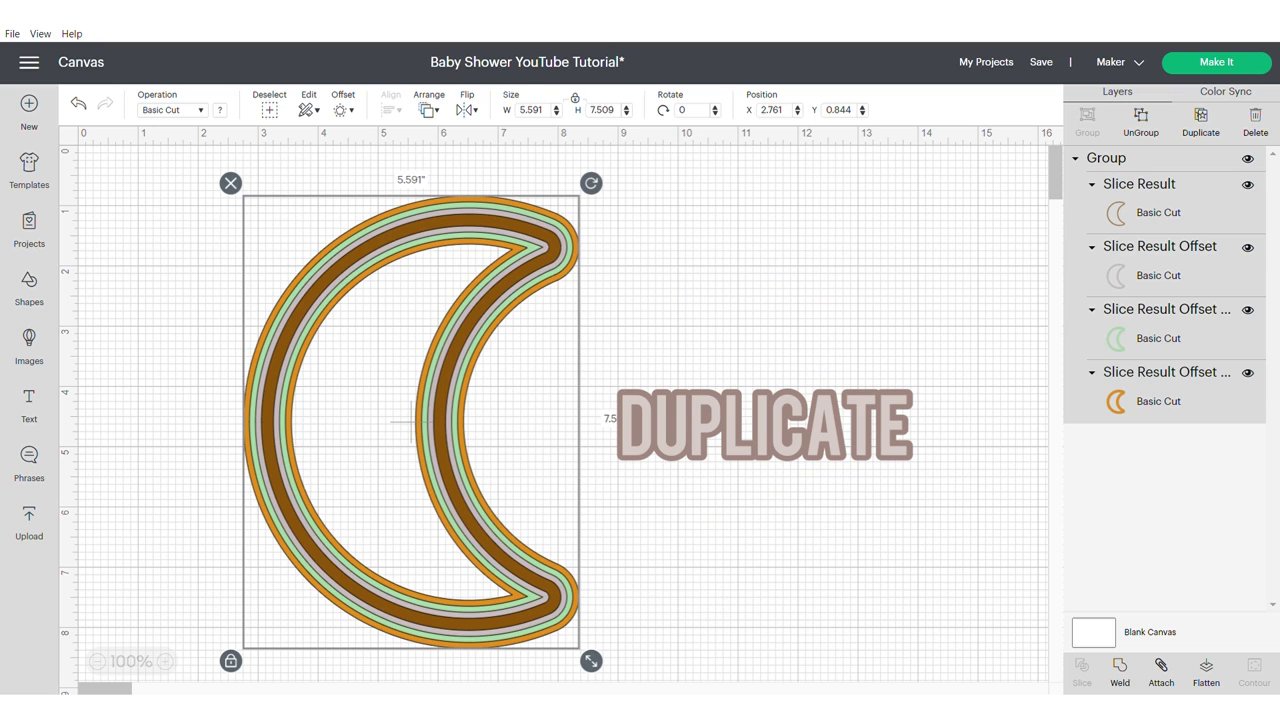
# - Duplicate the outermost orange crescent layer and place the copy beside the grouped moon
pyautogui.click(1121, 401)
pyautogui.rightClick(1121, 401)
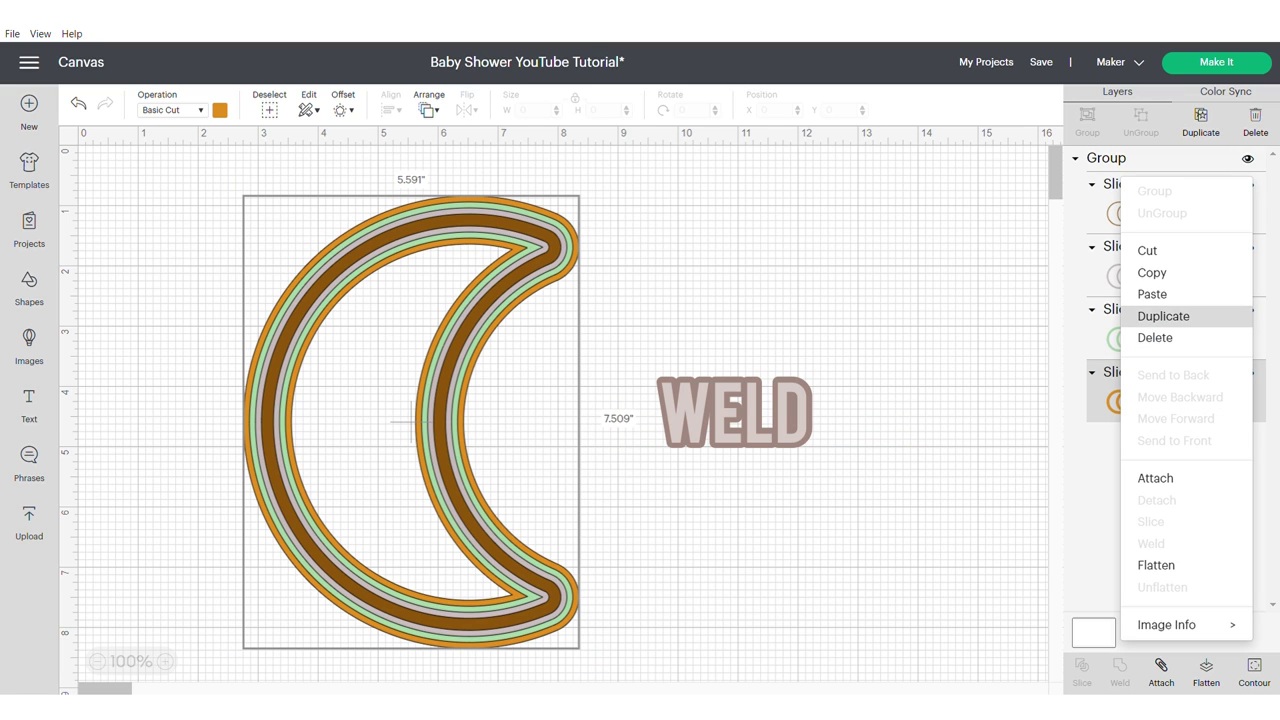
pyautogui.click(1163, 316)
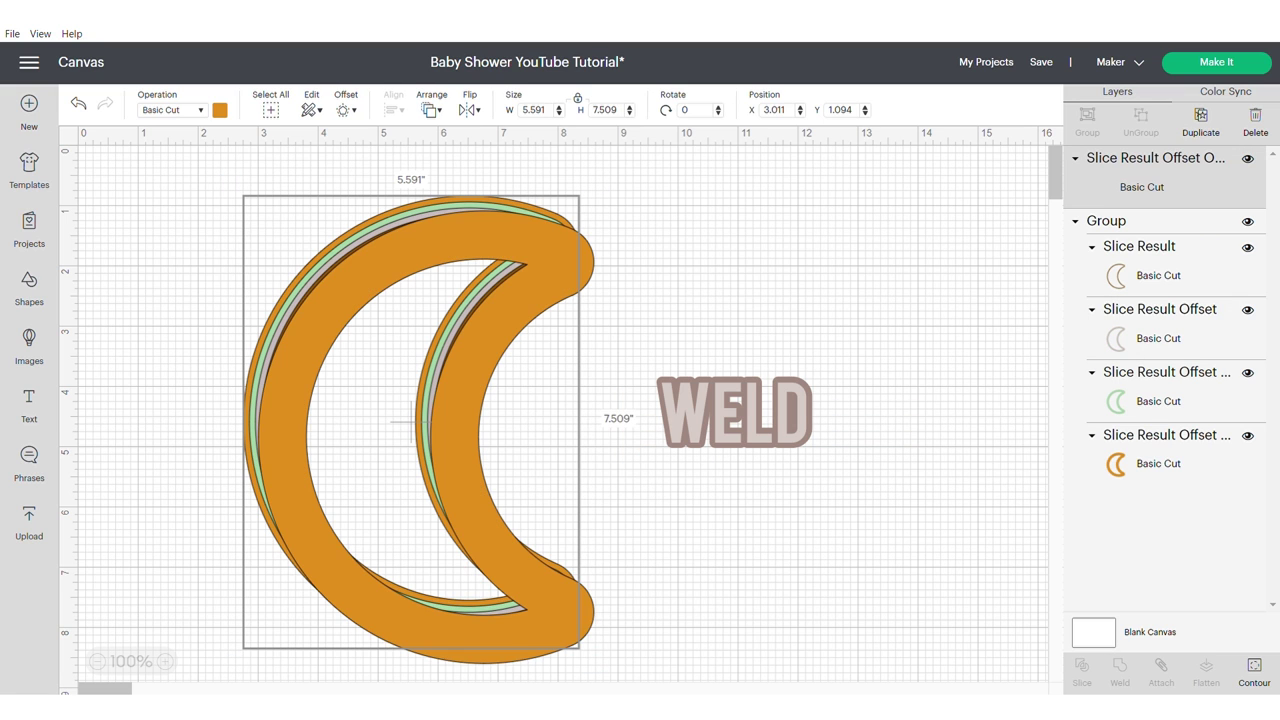
pyautogui.moveTo(410, 421); pyautogui.dragTo(743, 426)
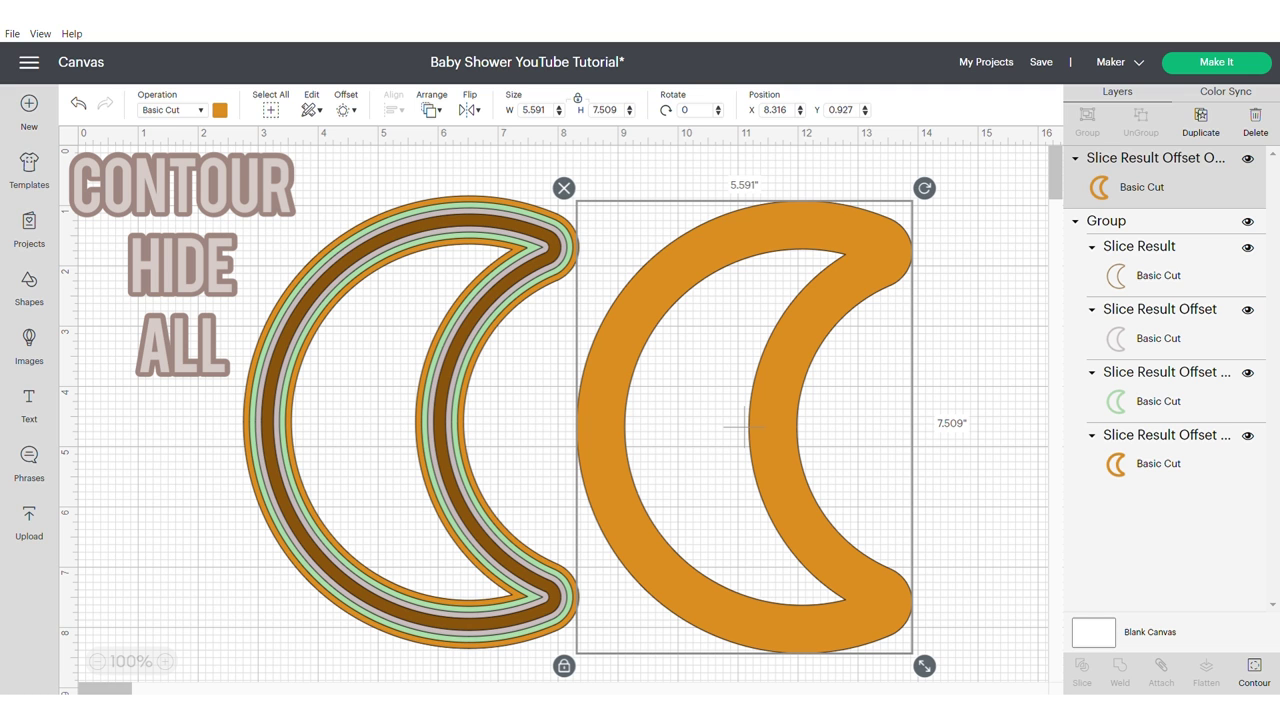
# - Hide all contours of the orange copy to make a solid moon and colour it light grey (#cccccc)
pyautogui.click(1254, 671)
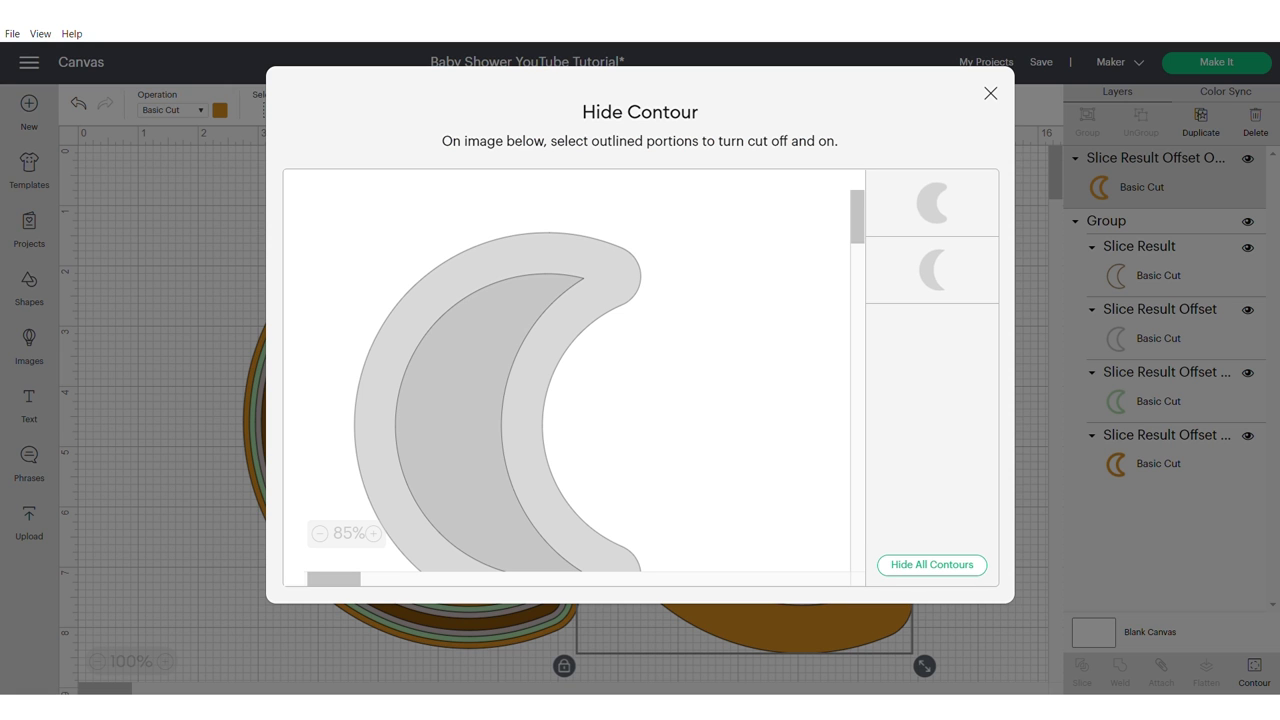
pyautogui.click(932, 565)
pyautogui.click(990, 93)
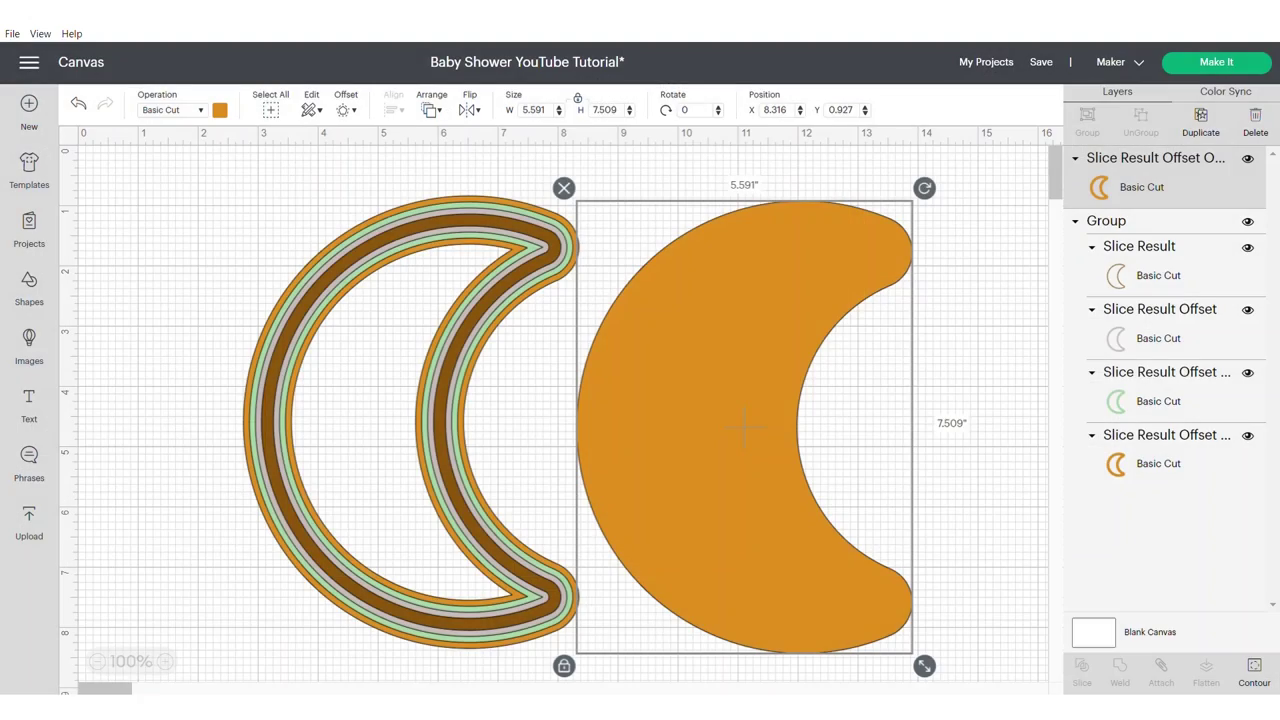
pyautogui.click(220, 110)
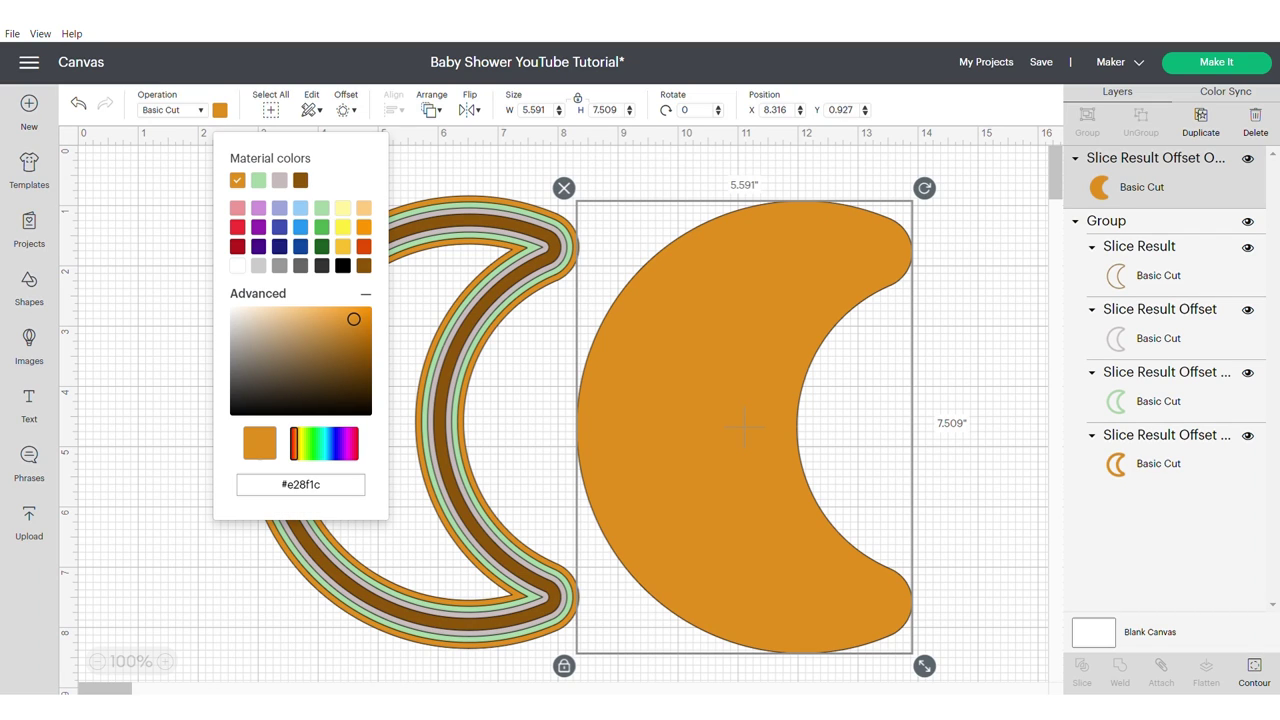
pyautogui.click(258, 266)
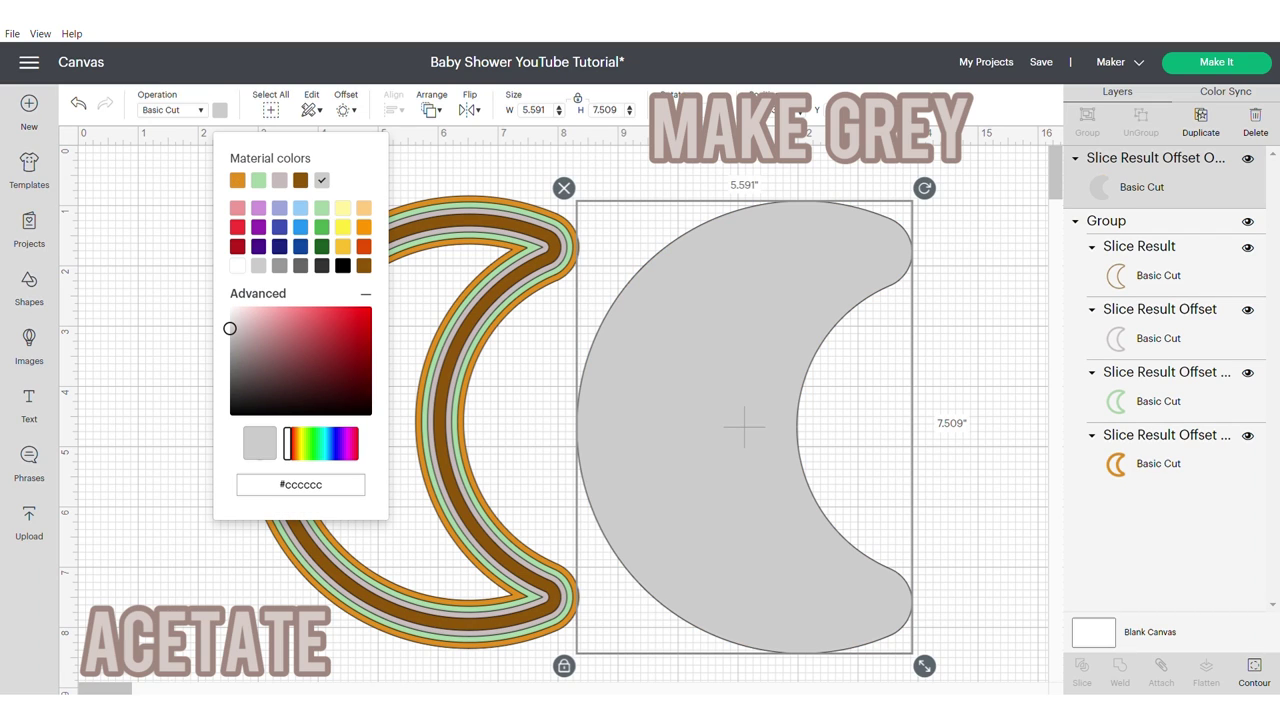
# - Move the solid grey moon over the grouped outlines and send it to the back
pyautogui.click(985, 420)
pyautogui.moveTo(700, 427); pyautogui.dragTo(387, 419)
pyautogui.moveTo(432, 330); pyautogui.dragTo(413, 335)
pyautogui.rightClick(413, 330)
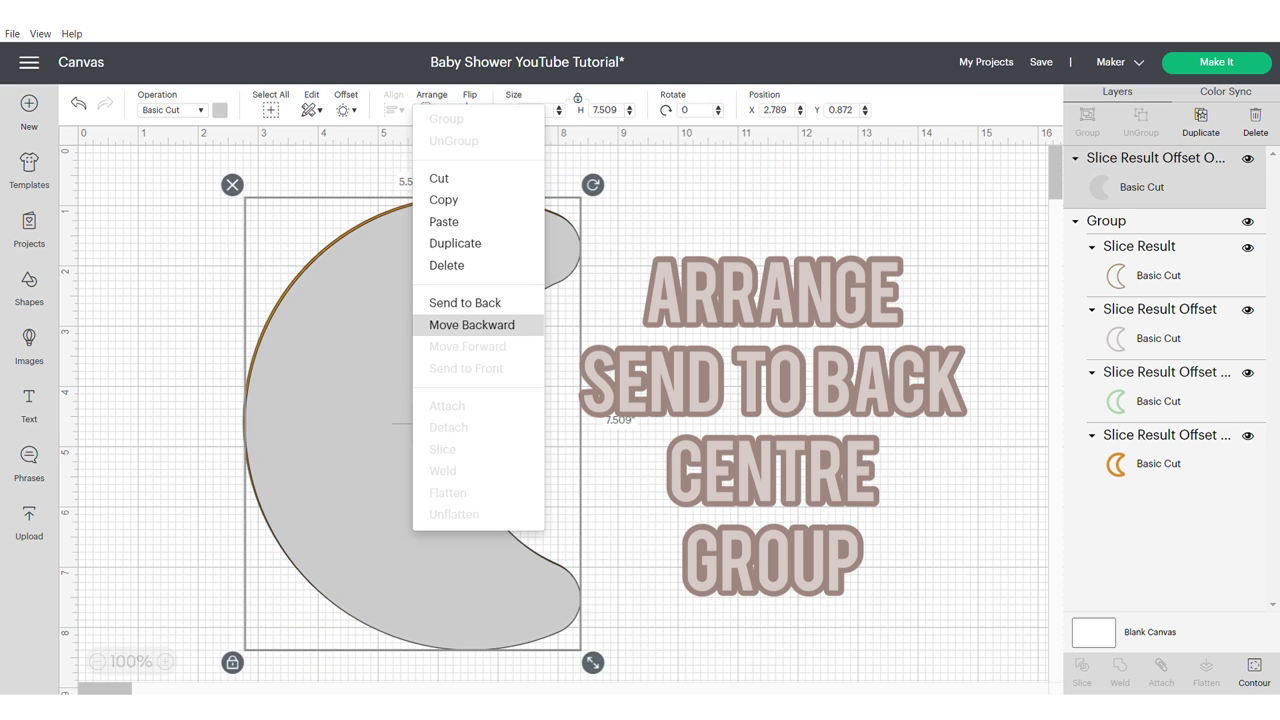
pyautogui.click(465, 302)
pyautogui.click(87, 186)
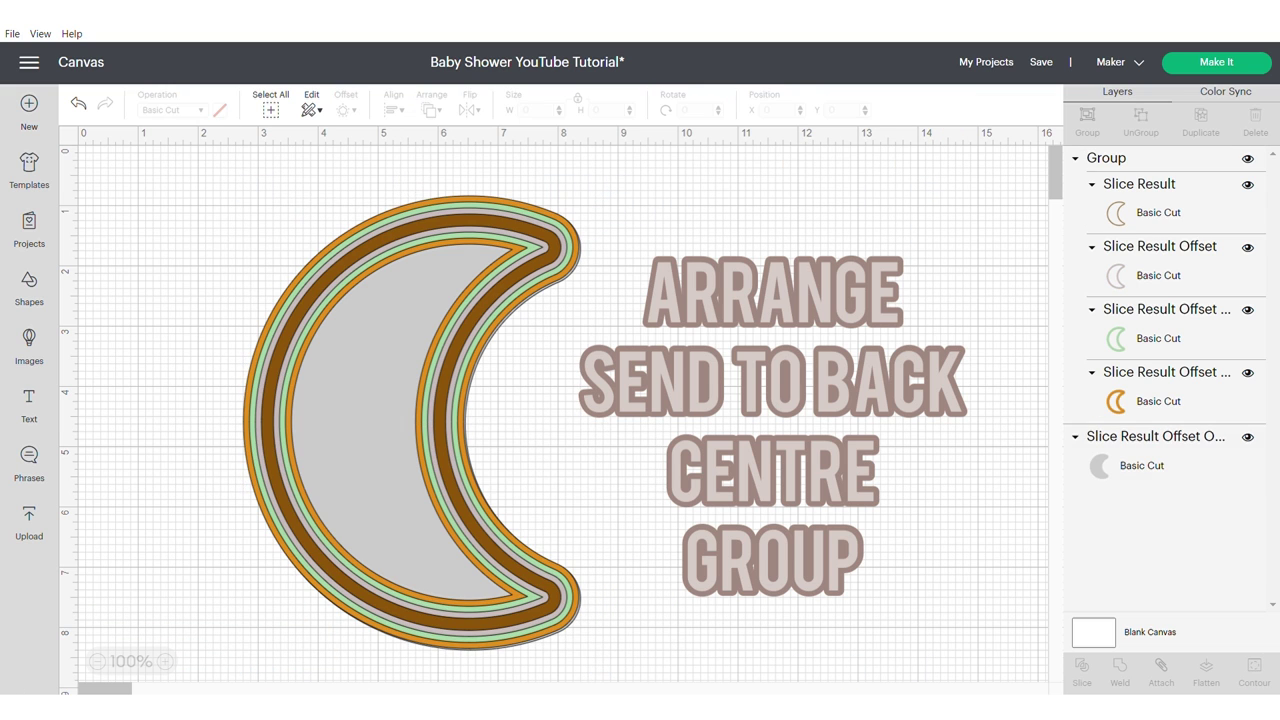
# - Centre the grouped crescent outlines and the solid grey moon on each other and group them
pyautogui.moveTo(114, 162); pyautogui.dragTo(656, 652)
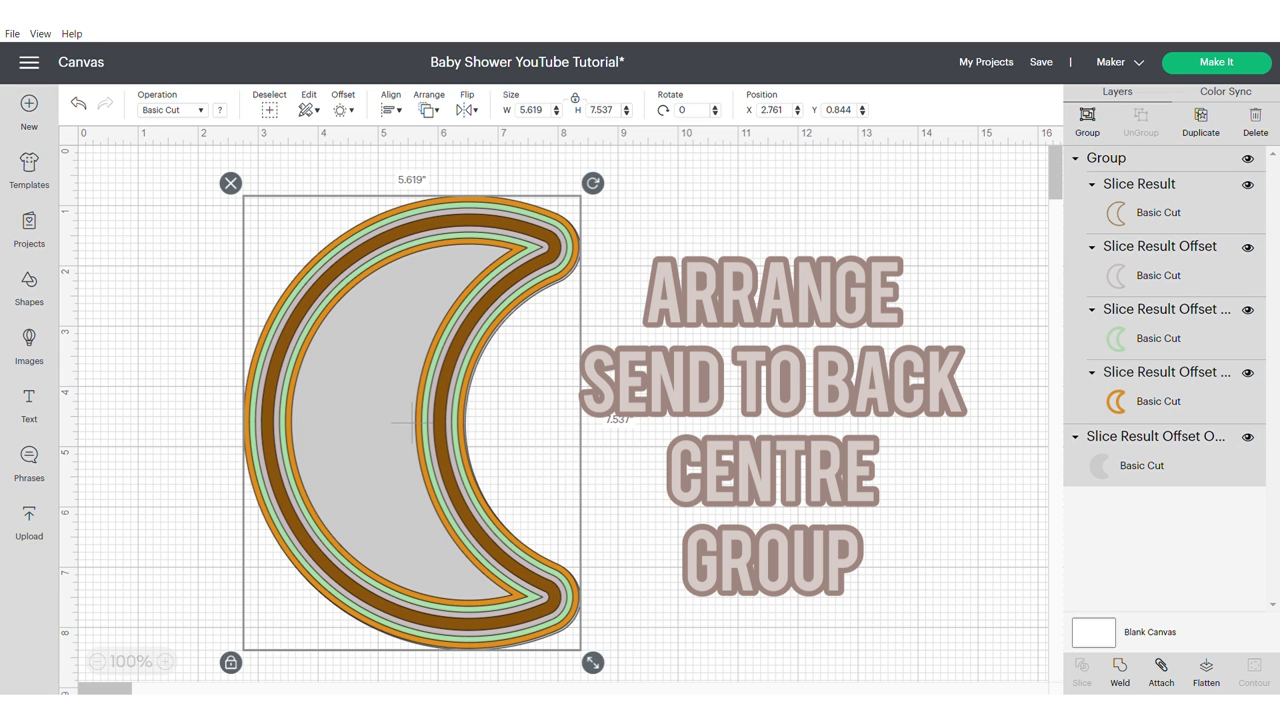
pyautogui.click(390, 109)
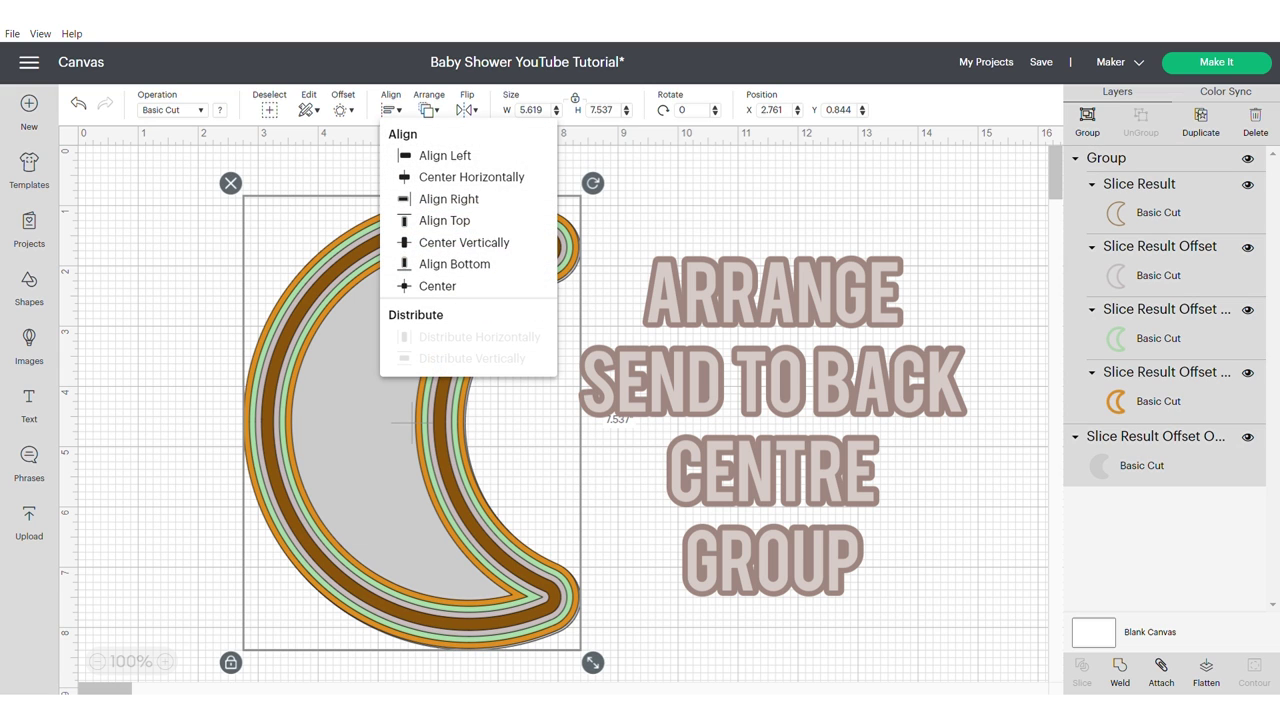
pyautogui.click(437, 286)
pyautogui.hotkey('ctrl', 'g')
# - Rotate the whole moon group slightly counter-clockwise
pyautogui.moveTo(592, 183)
pyautogui.mouseDown()
pyautogui.moveTo(527, 147)
pyautogui.moveTo(573, 171)
pyautogui.mouseUp()
pyautogui.click(170, 300)
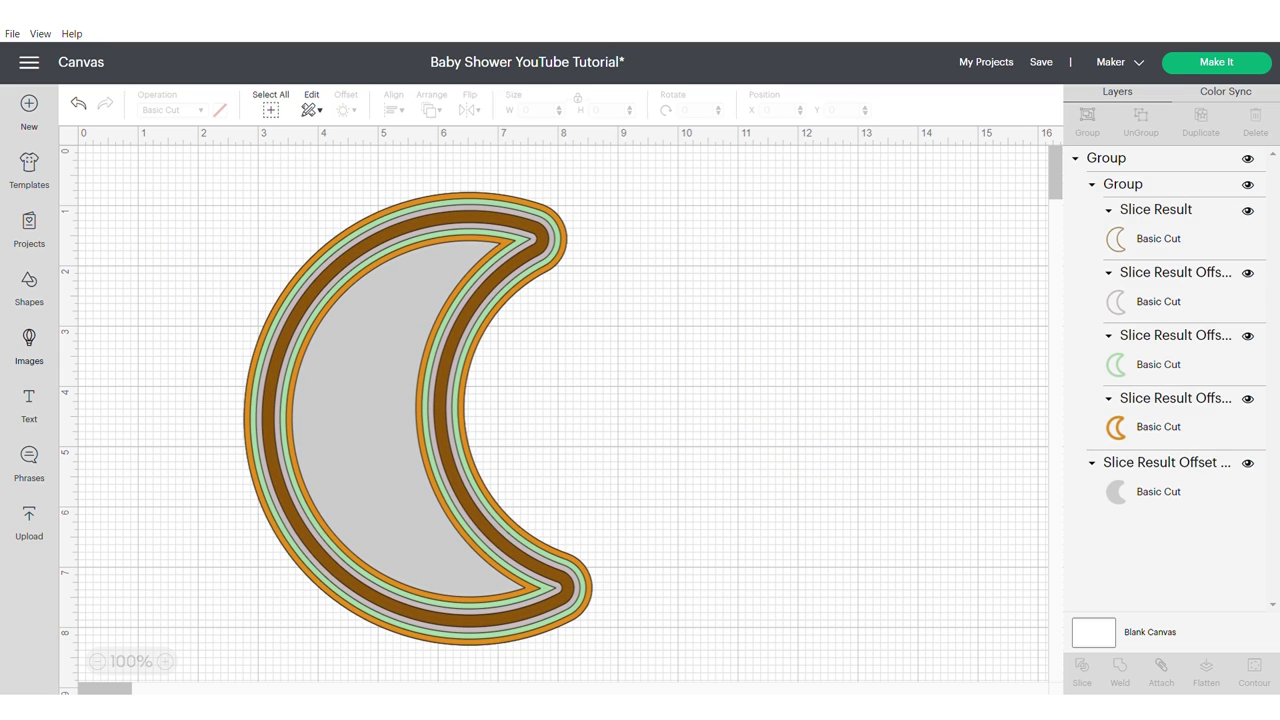
# - Find image #m319b2316 in the image library and add the banner to the canvas
pyautogui.click(29, 346)
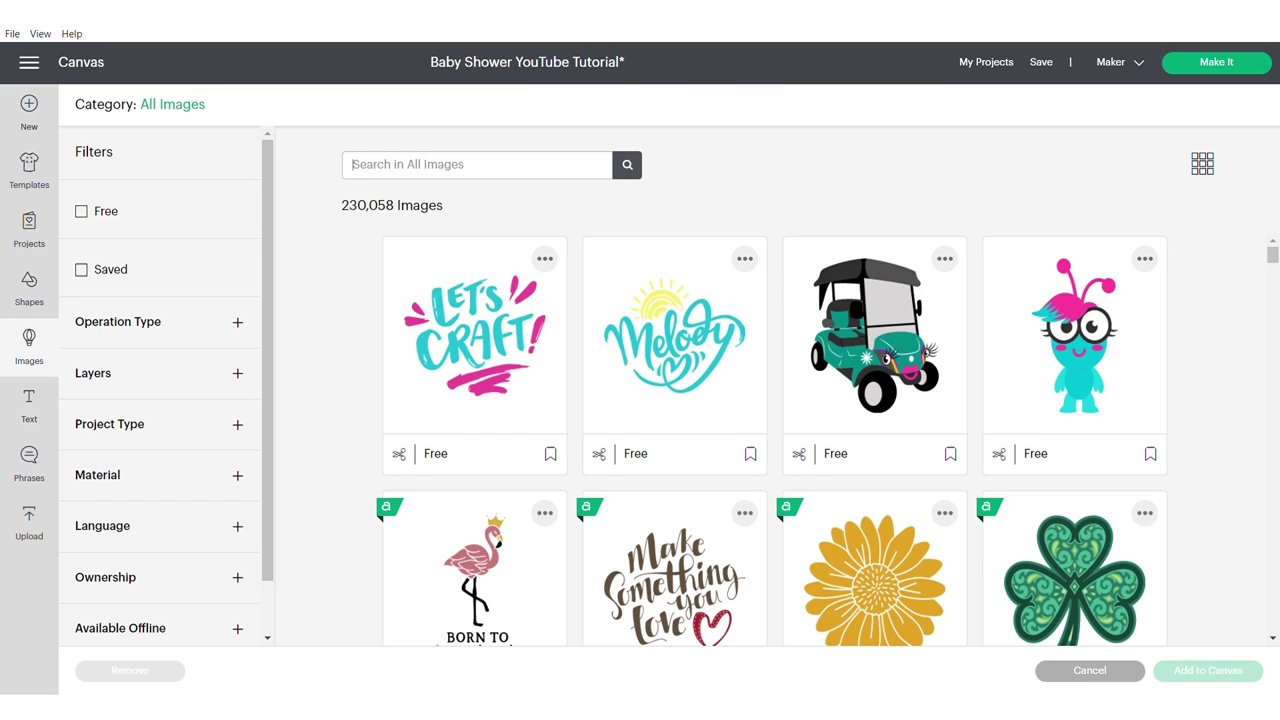
pyautogui.write('#m319b2316')
pyautogui.press('Return')
pyautogui.click(475, 337)
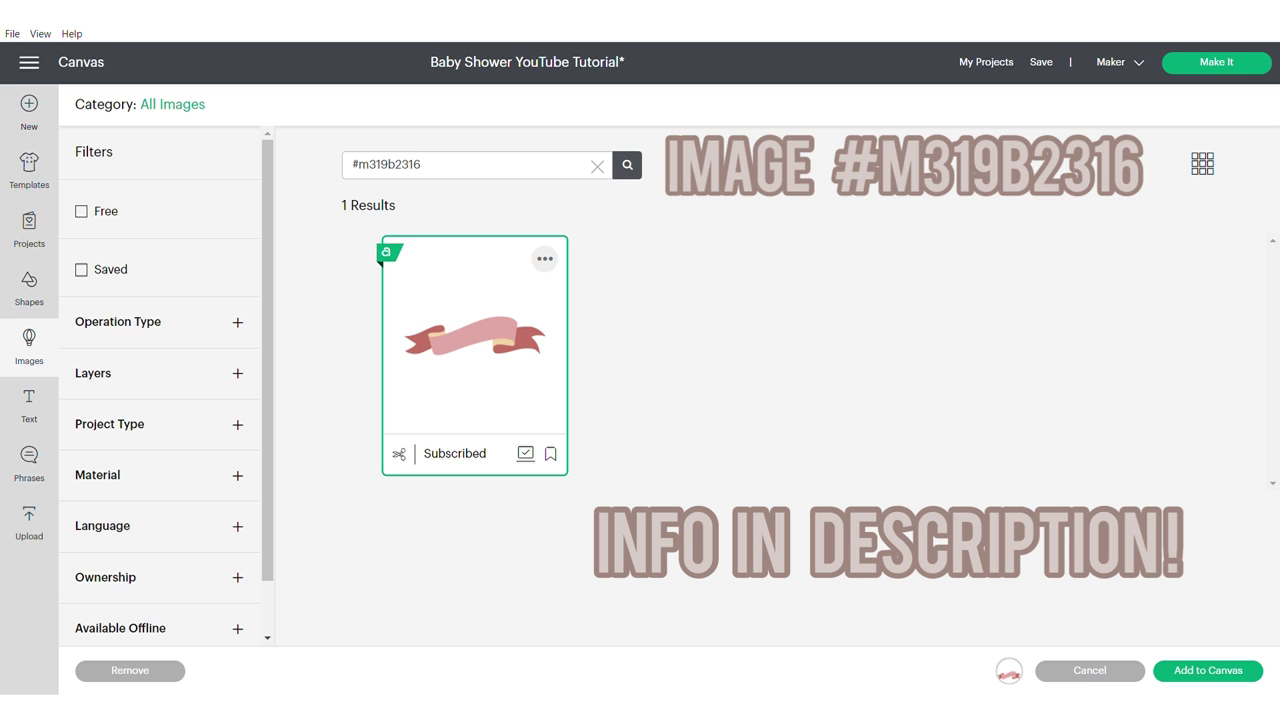
pyautogui.click(1208, 671)
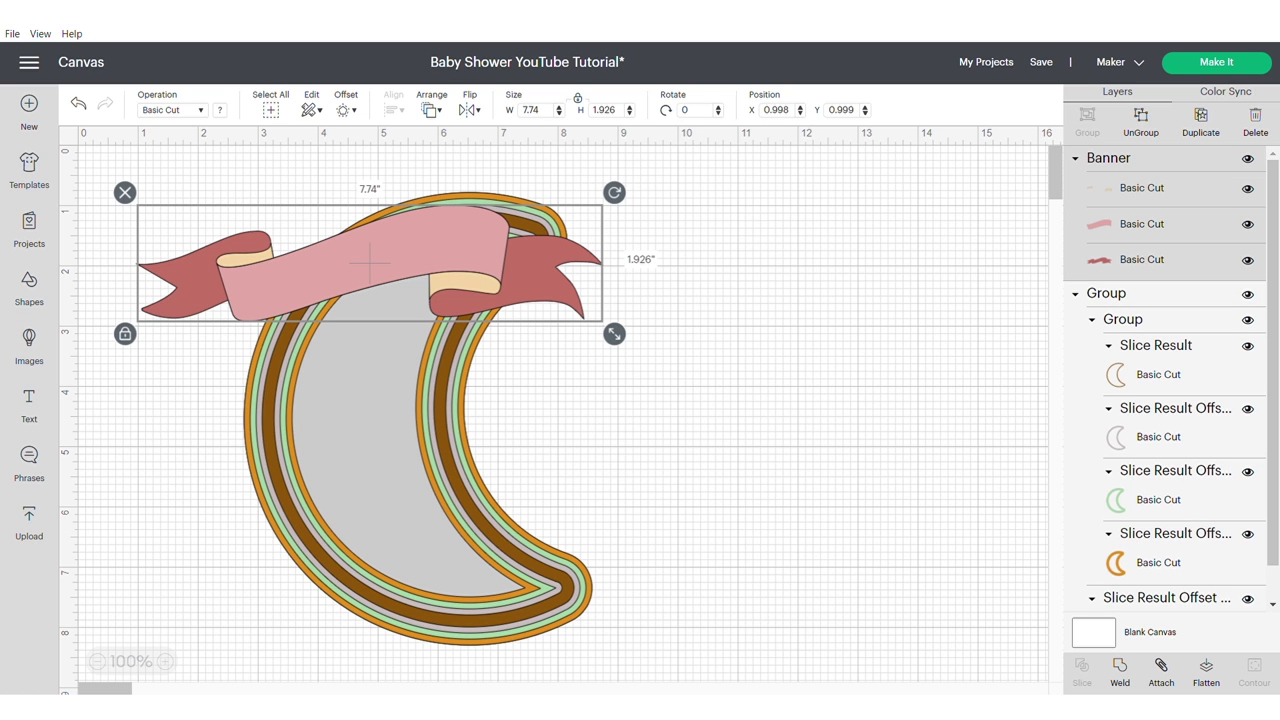
# - Place the banner across the moon's lower end and stretch it with unlocked proportions to about 7.87 by 2.32 inches
pyautogui.moveTo(365, 440); pyautogui.dragTo(389, 414)
pyautogui.moveTo(370, 263); pyautogui.dragTo(468, 538)
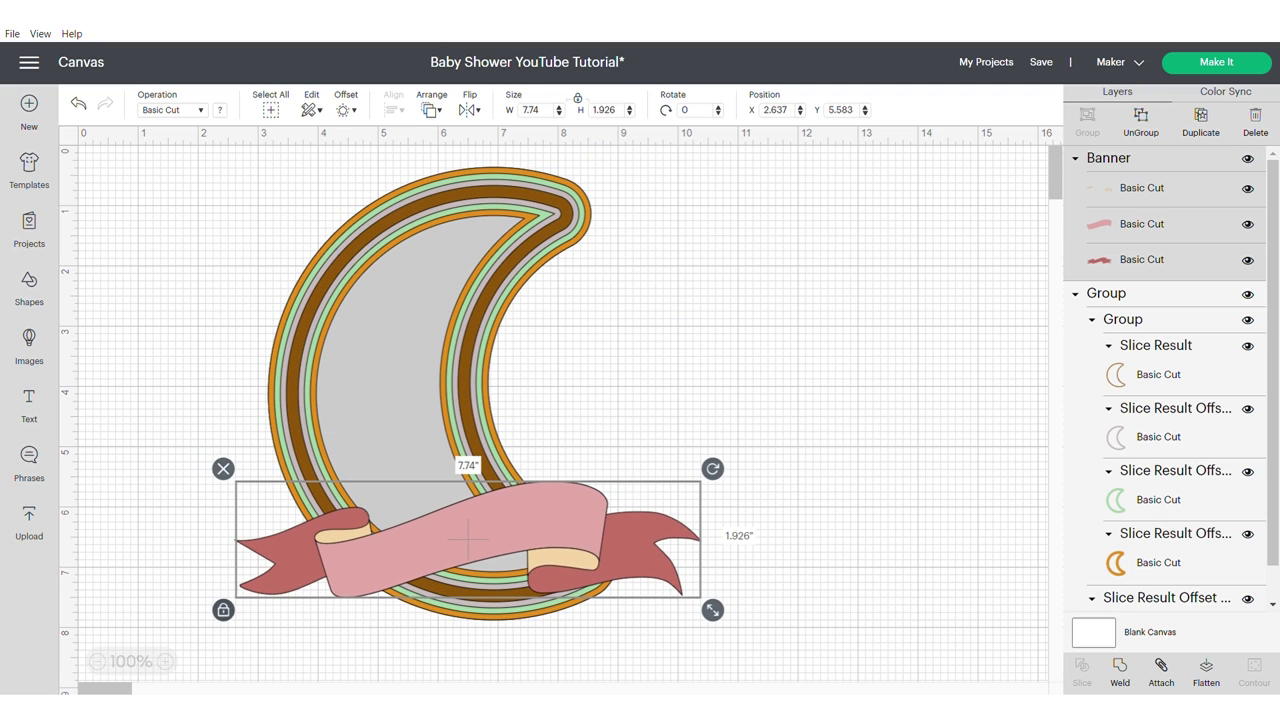
pyautogui.click(223, 610)
pyautogui.moveTo(712, 609); pyautogui.dragTo(711, 630)
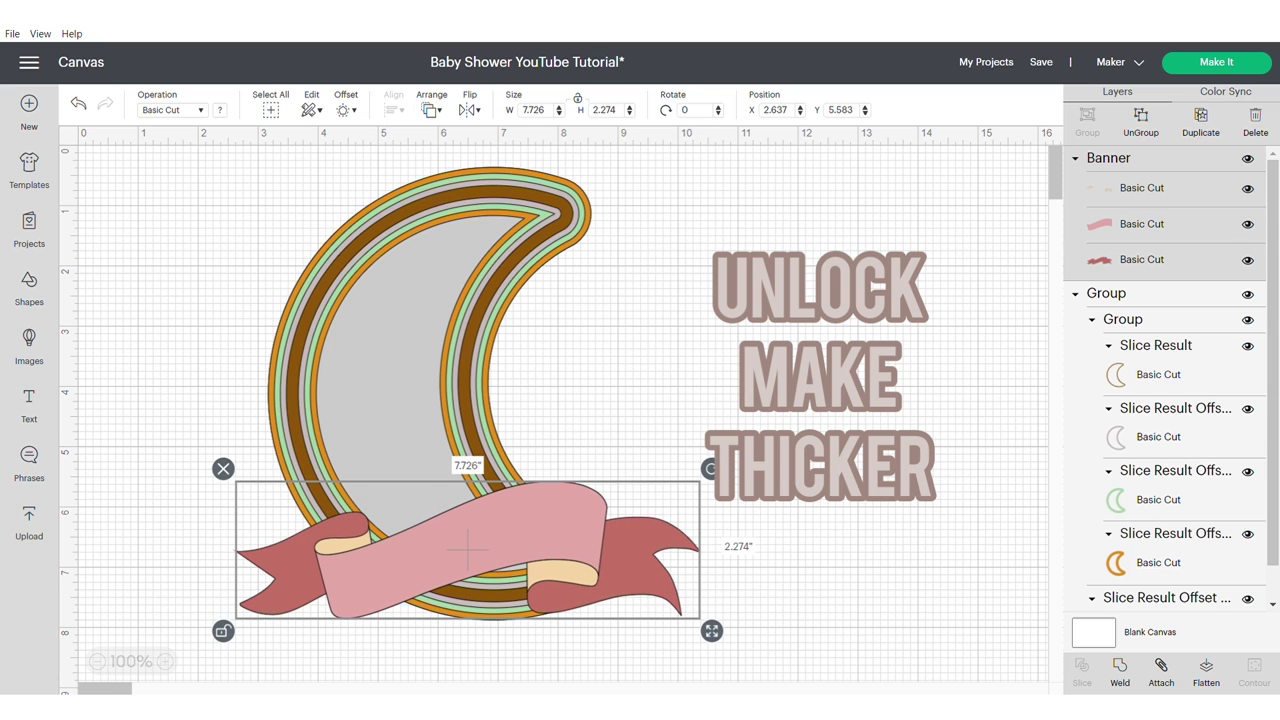
pyautogui.moveTo(467, 549); pyautogui.dragTo(455, 561)
pyautogui.moveTo(700, 642); pyautogui.dragTo(711, 645)
pyautogui.moveTo(461, 562); pyautogui.dragTo(450, 564)
# - Select the moon together with the banner and group them
pyautogui.click(780, 560)
pyautogui.moveTo(189, 168); pyautogui.dragTo(716, 648)
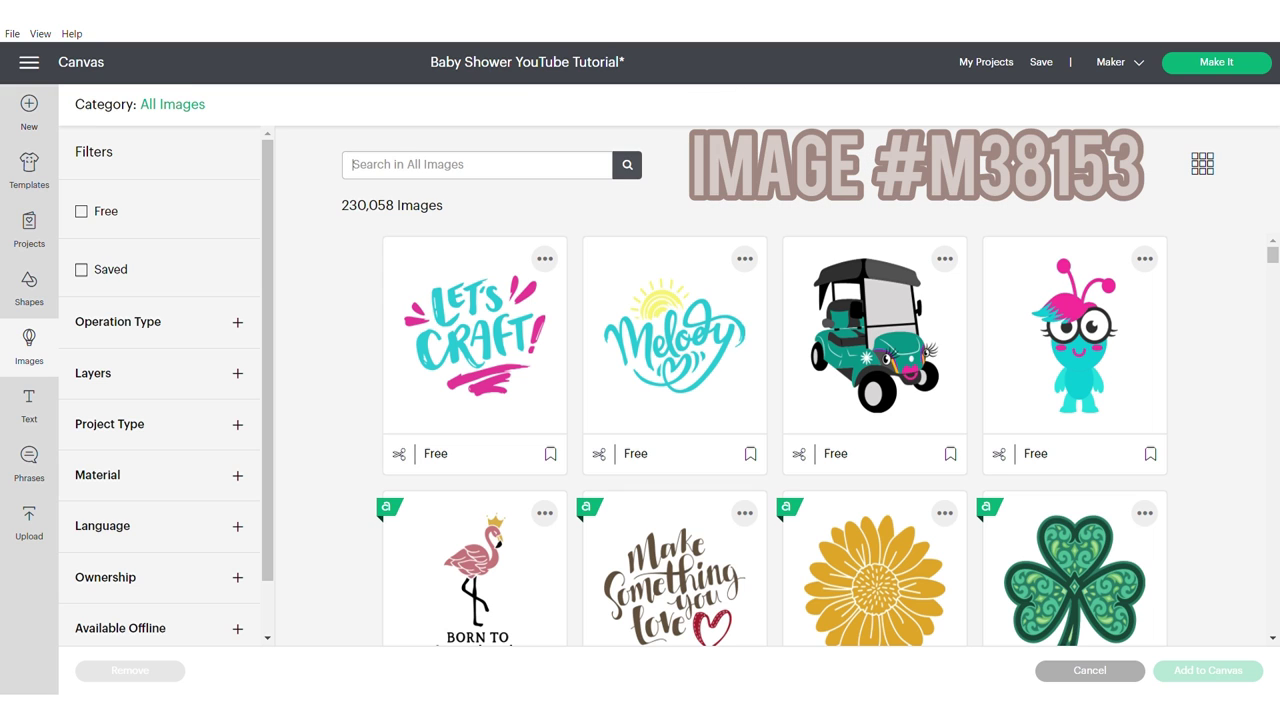
# - Find image #m38153 in the image library and add the star to the canvas
pyautogui.write('#m38153')
pyautogui.press('Return')
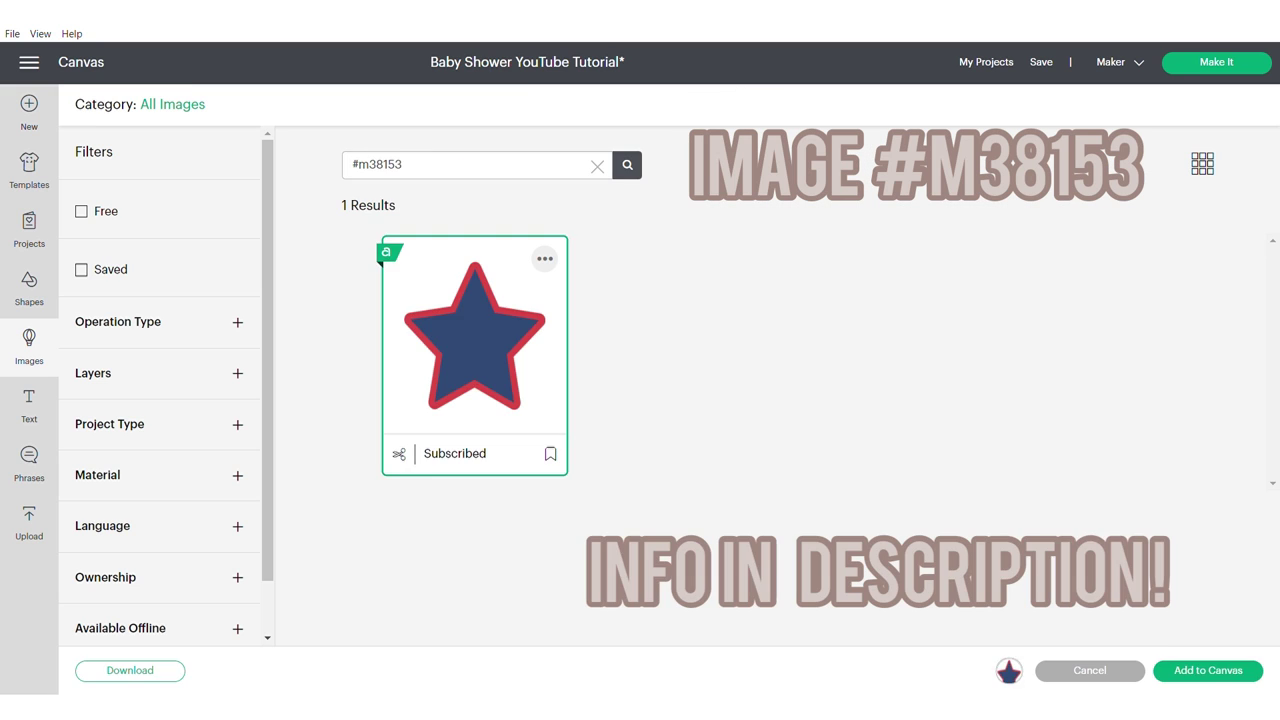
pyautogui.click(1208, 670)
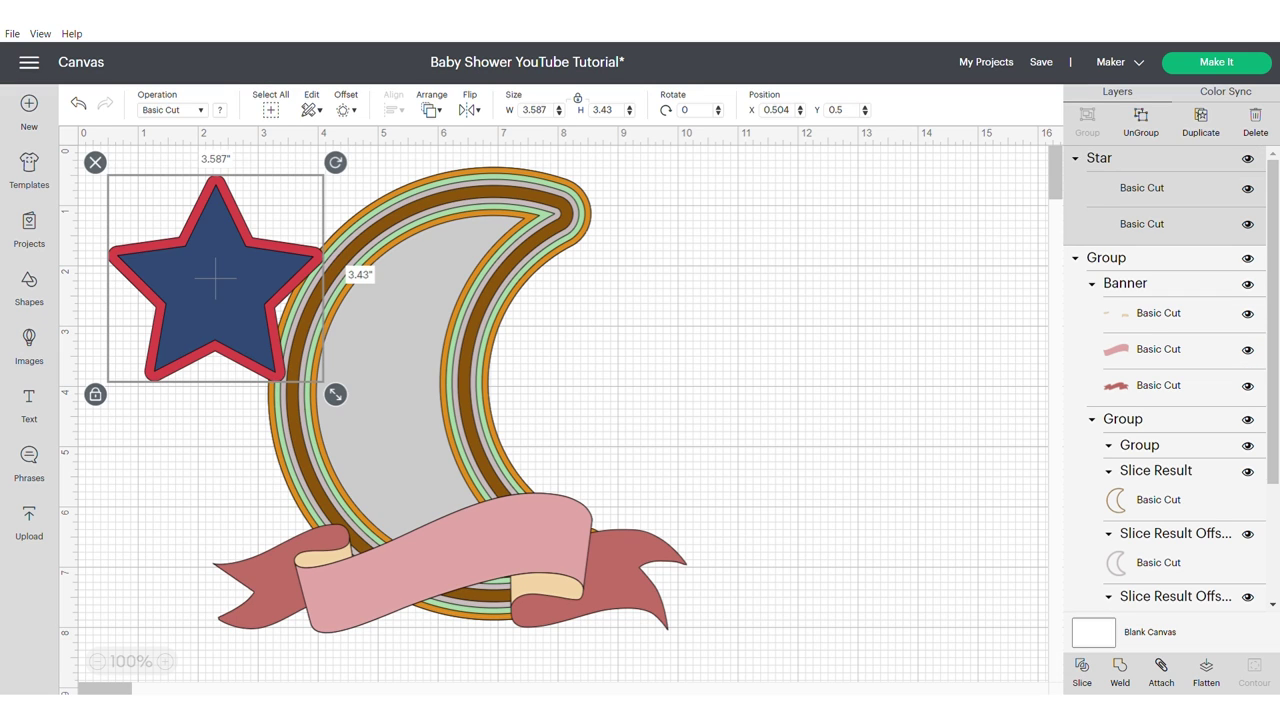
# - Shrink the star to about 1.03 by 0.99 inches and place it just below the moon's upper tip
pyautogui.moveTo(215, 280); pyautogui.dragTo(536, 341)
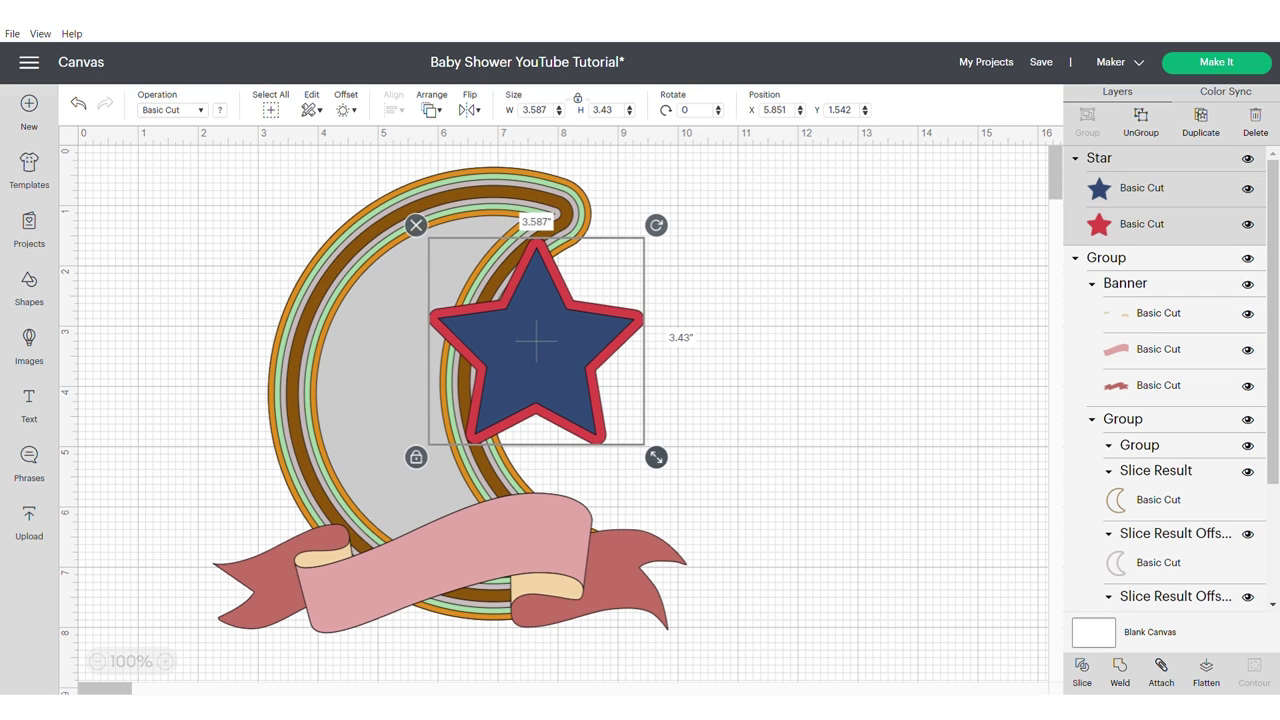
pyautogui.moveTo(656, 457); pyautogui.dragTo(505, 312)
pyautogui.moveTo(460, 268); pyautogui.dragTo(566, 290)
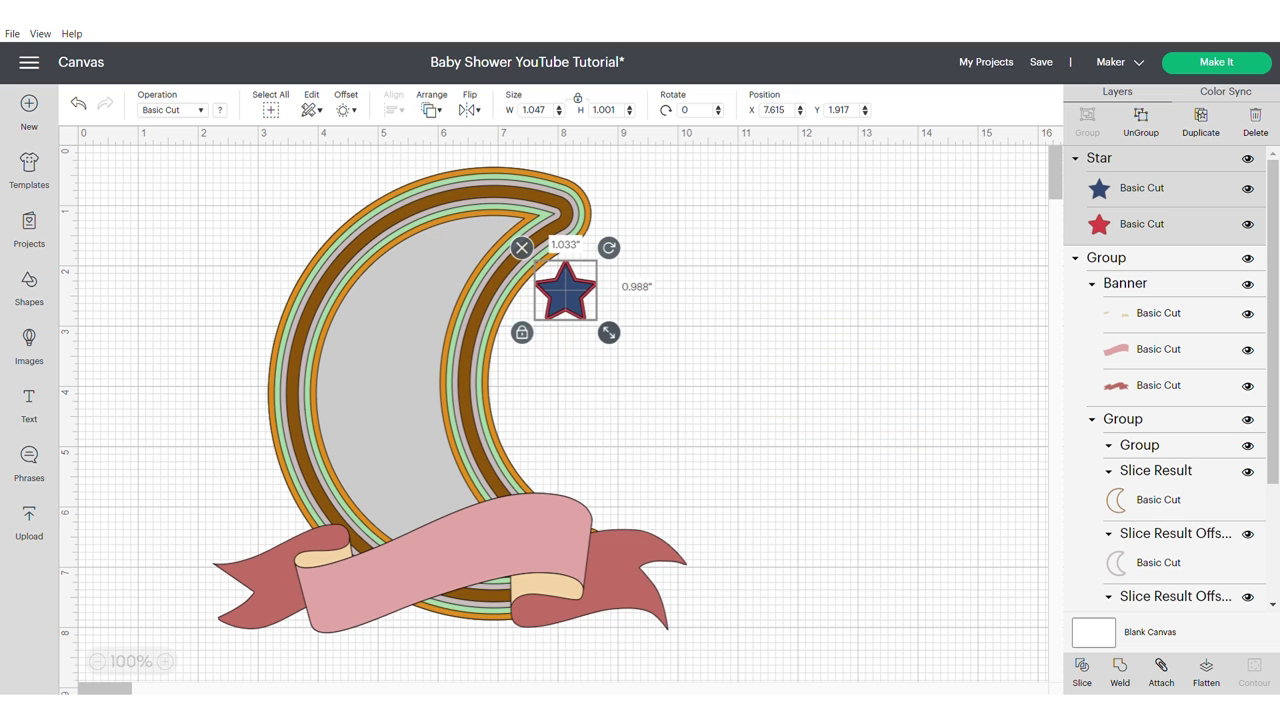
# - Duplicate the small star and place the copy just above the banner, beside the moon's lower curve
pyautogui.rightClick(566, 300)
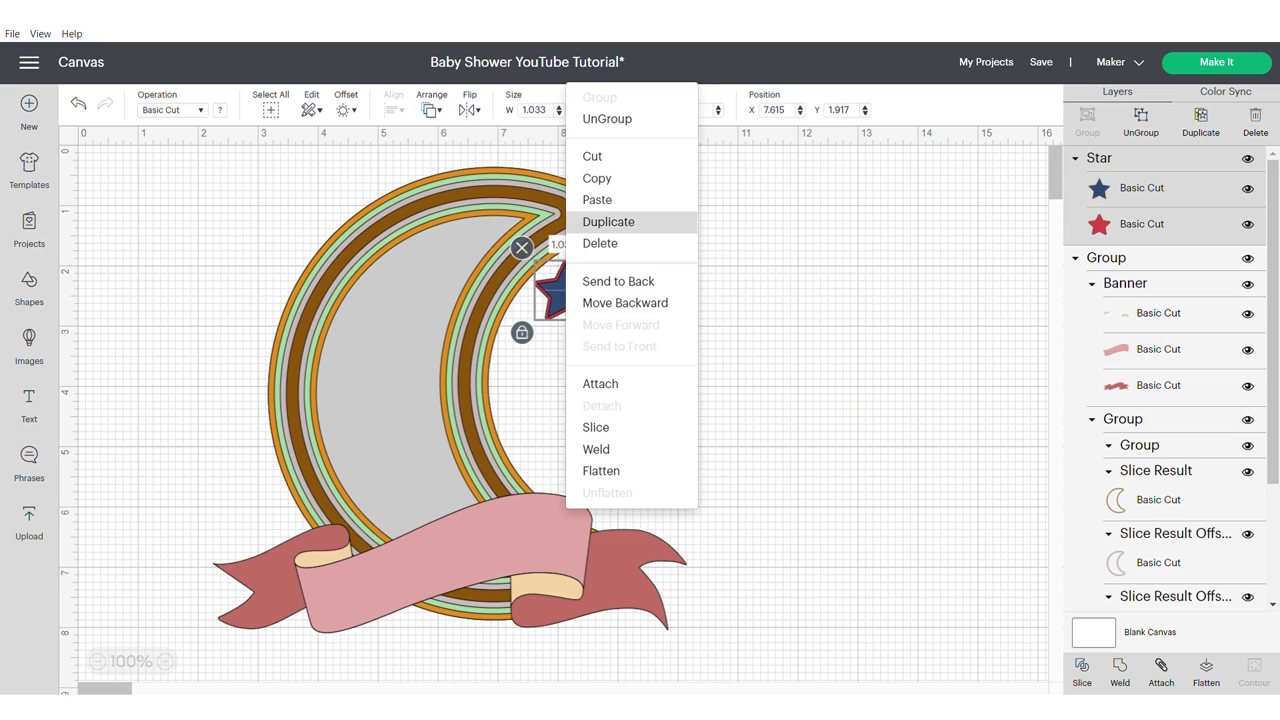
pyautogui.click(608, 221)
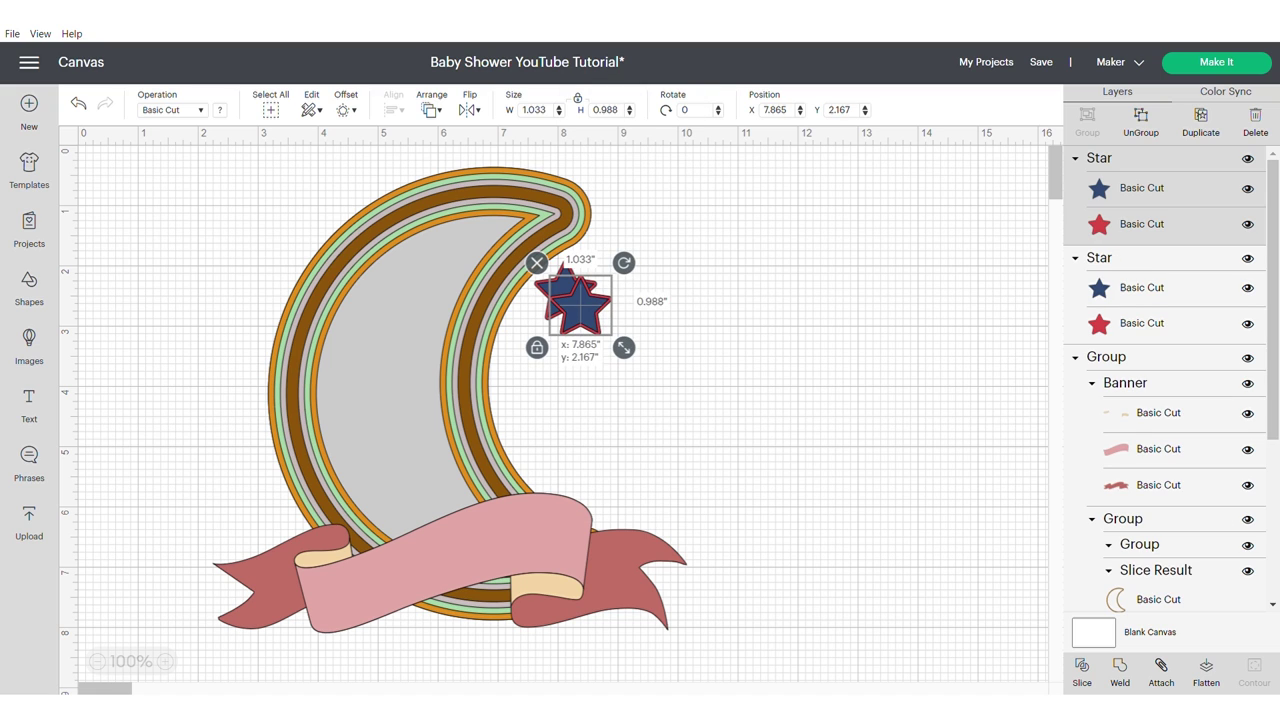
pyautogui.moveTo(580, 312); pyautogui.dragTo(600, 460)
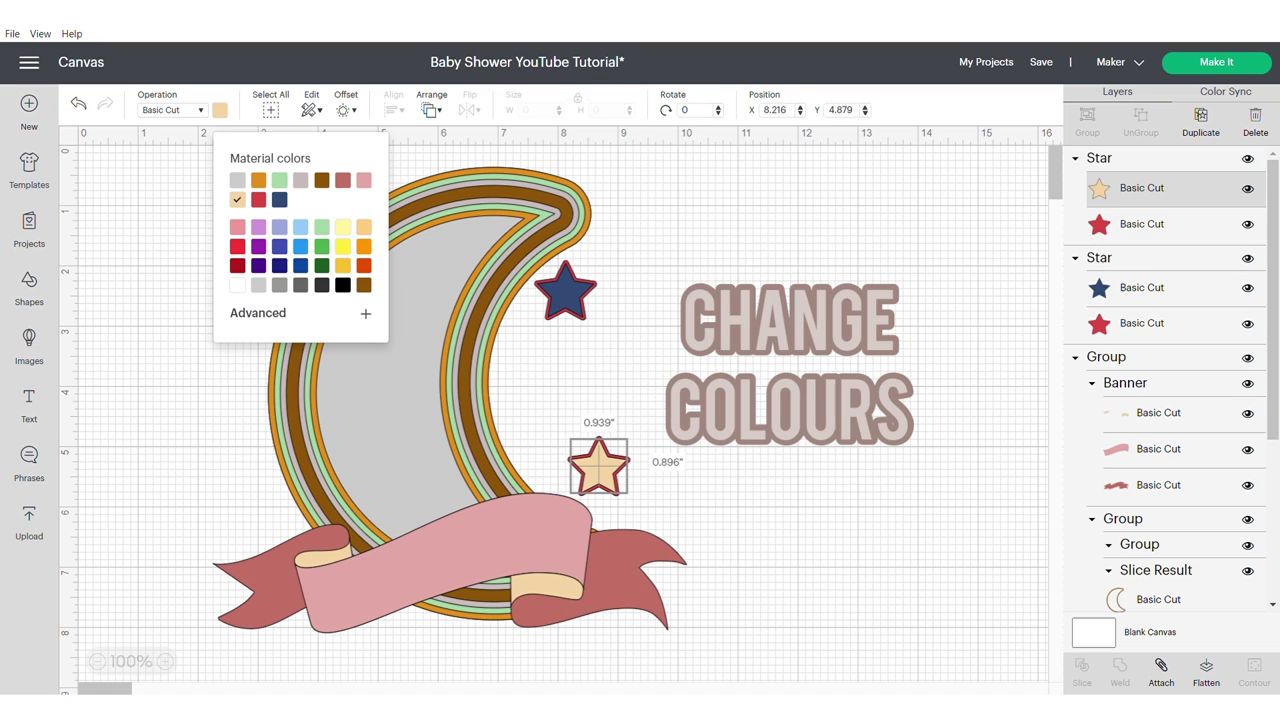
# - Recolour both small stars with beige centres and the moon's orange for the outlines
pyautogui.click(1142, 224)
pyautogui.click(259, 180)
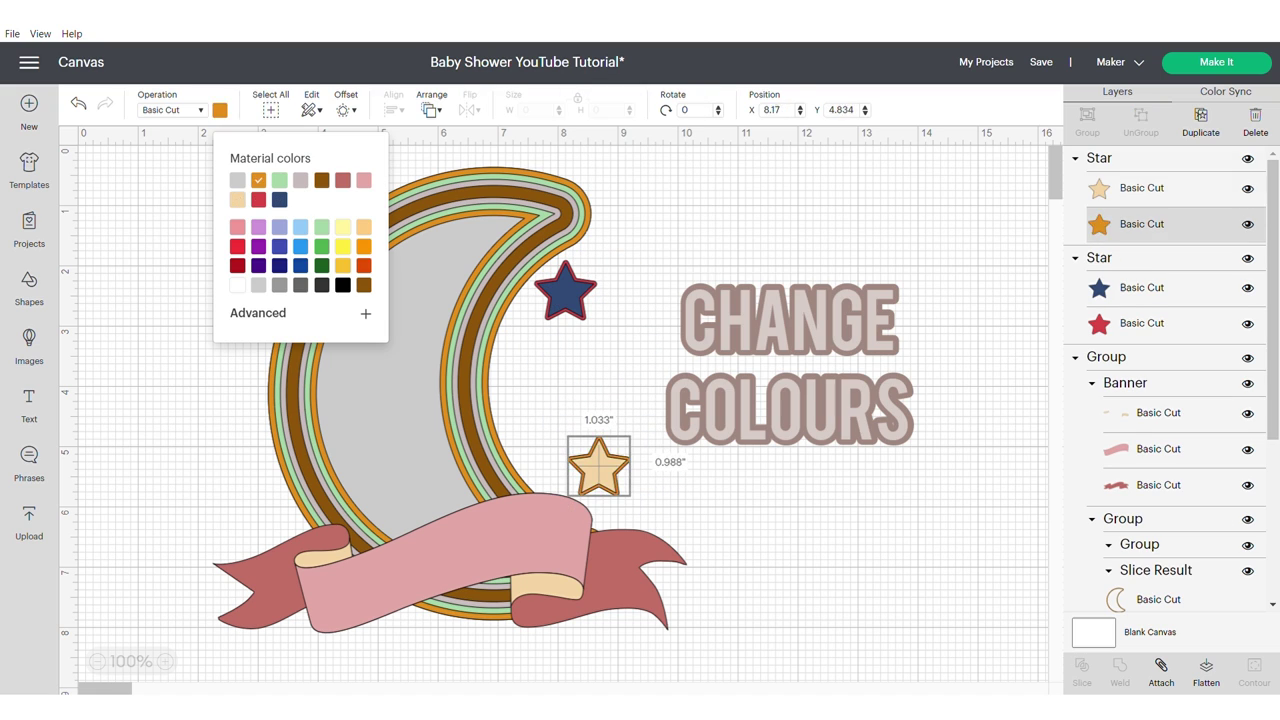
pyautogui.click(1142, 288)
pyautogui.click(238, 200)
pyautogui.click(1142, 324)
pyautogui.click(259, 180)
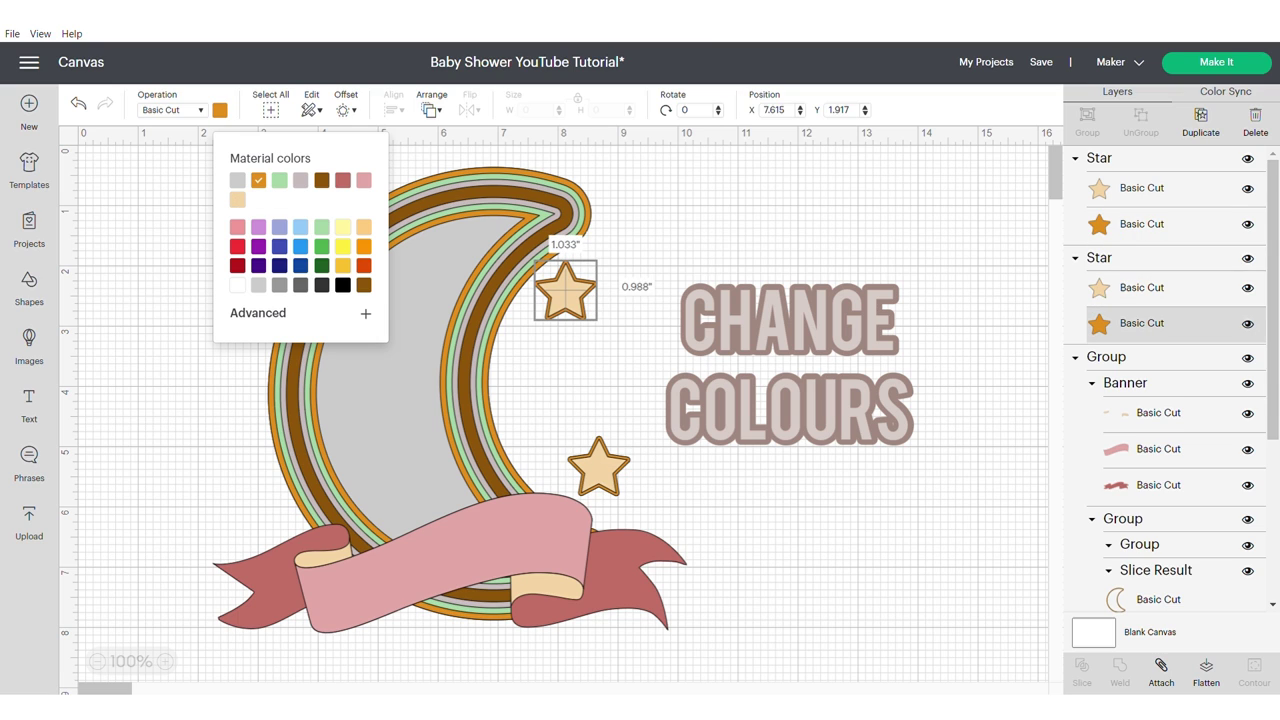
# - Recolour the banner's pink front ribbon to a lighter shade of the moon's green
pyautogui.click(1158, 449)
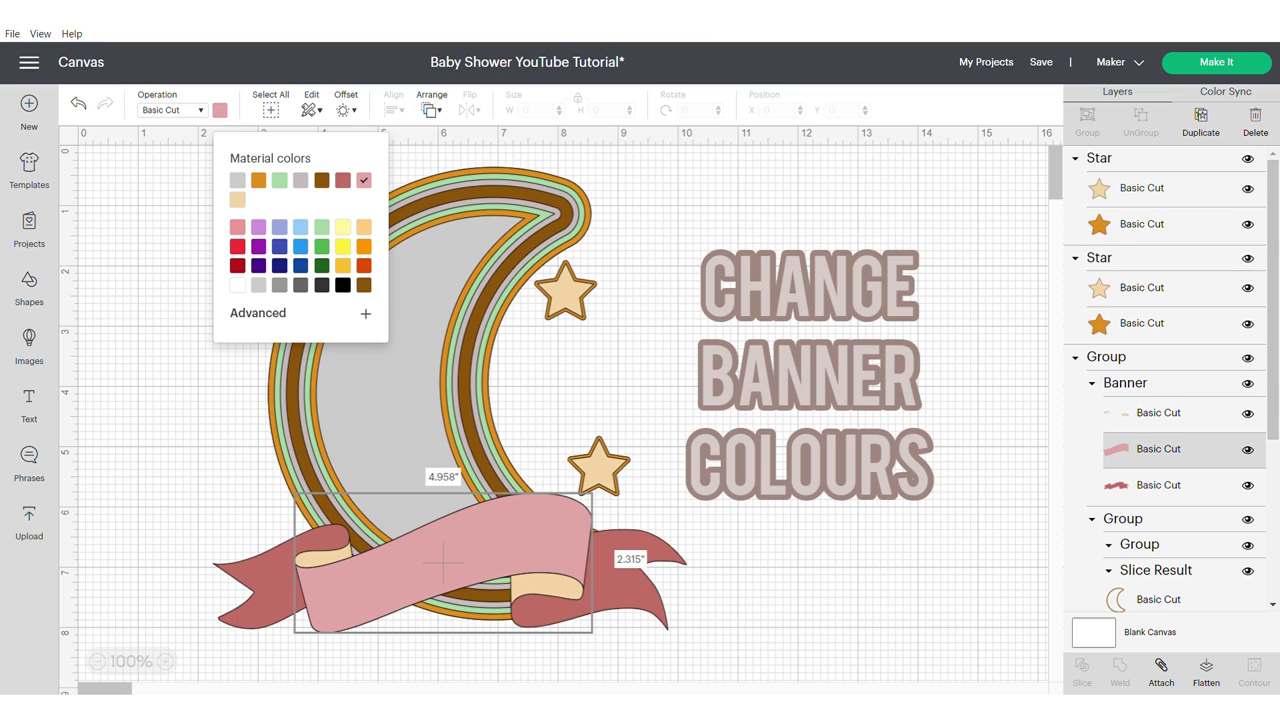
pyautogui.click(279, 180)
pyautogui.click(365, 294)
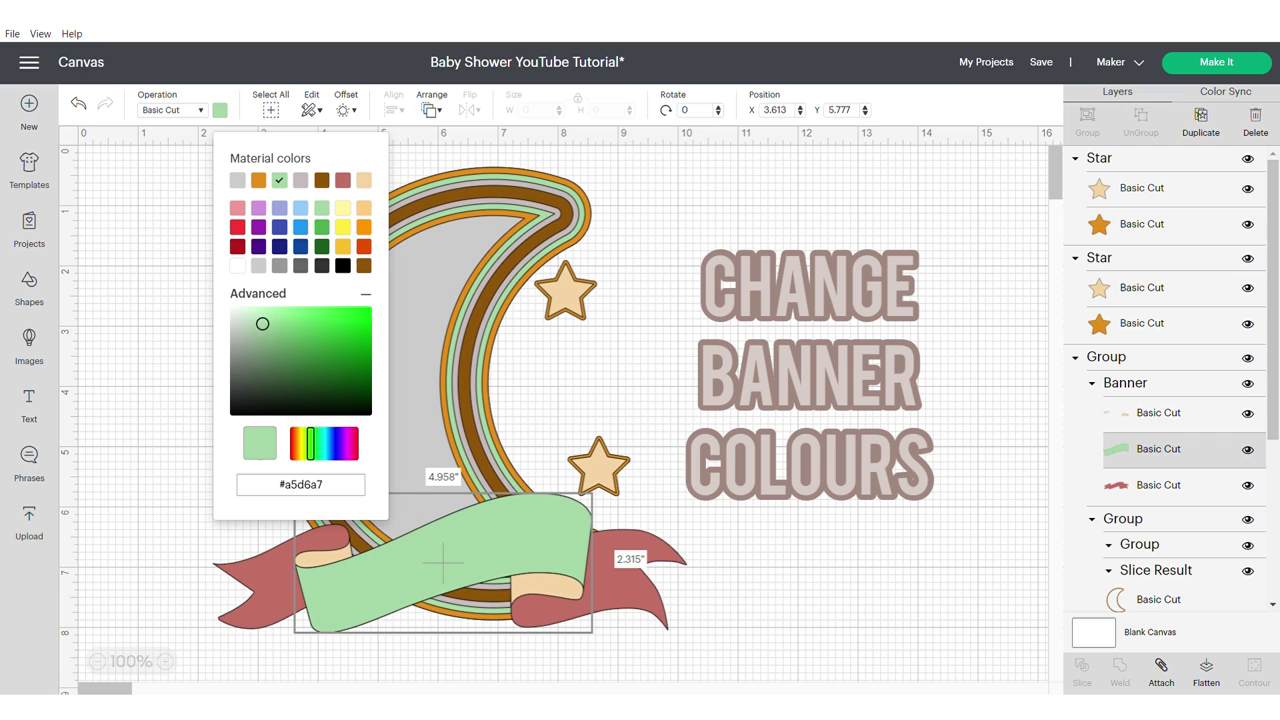
pyautogui.click(261, 310)
# - Recolour the banner's backing layer to mustard yellow (#deac2c)
pyautogui.click(1158, 485)
pyautogui.click(297, 462)
pyautogui.click(343, 340)
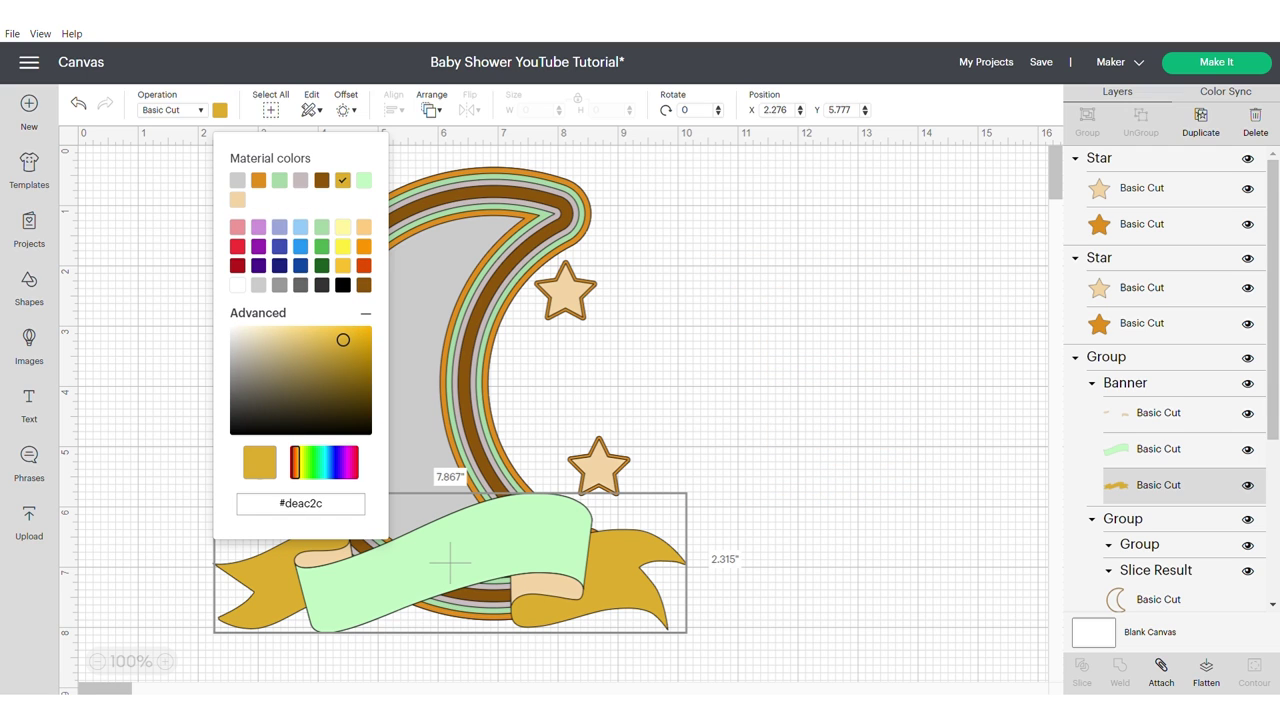
pyautogui.click(425, 400)
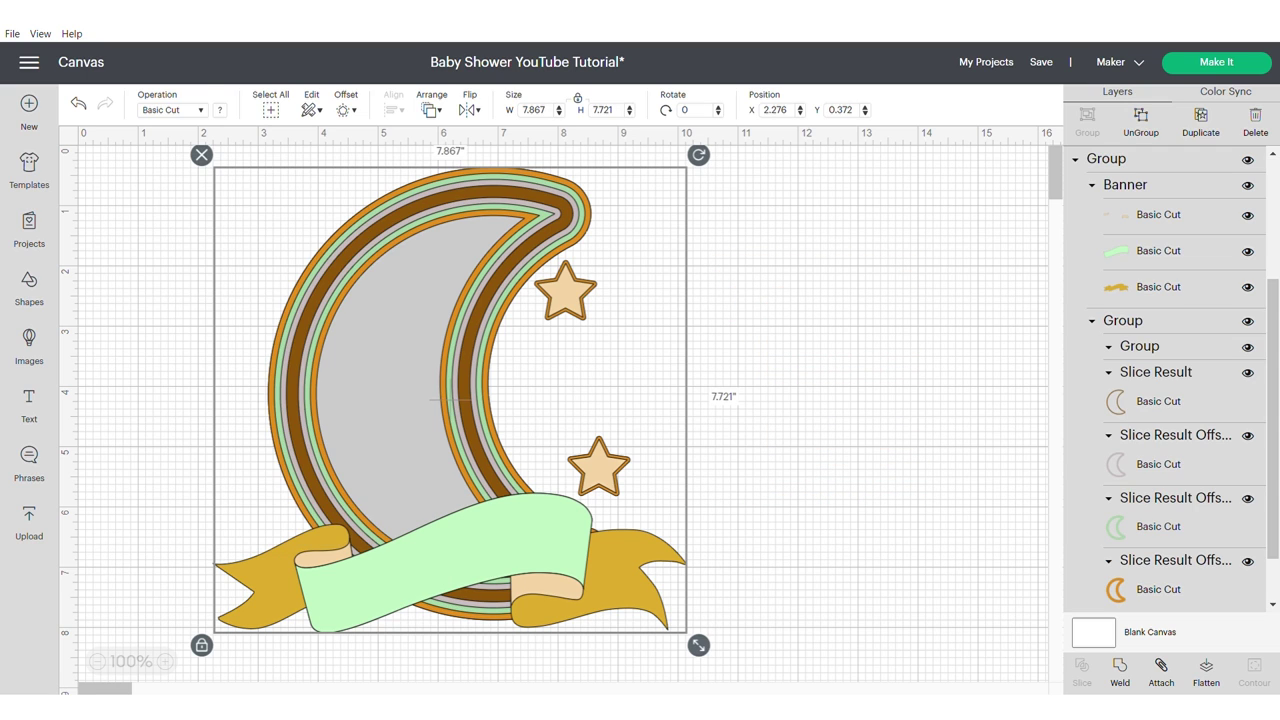
# - Duplicate the mustard banner backing layer and align the copy exactly over the original banner
pyautogui.click(1158, 287)
pyautogui.rightClick(1159, 287)
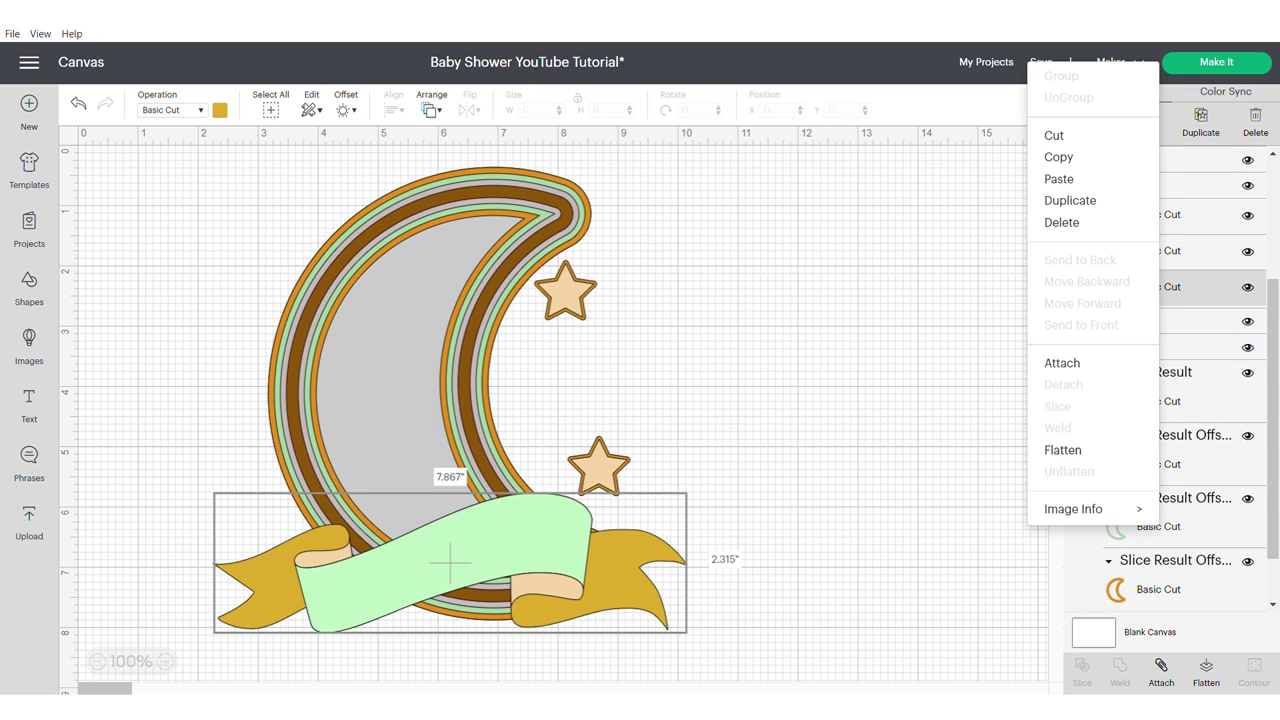
pyautogui.click(1072, 201)
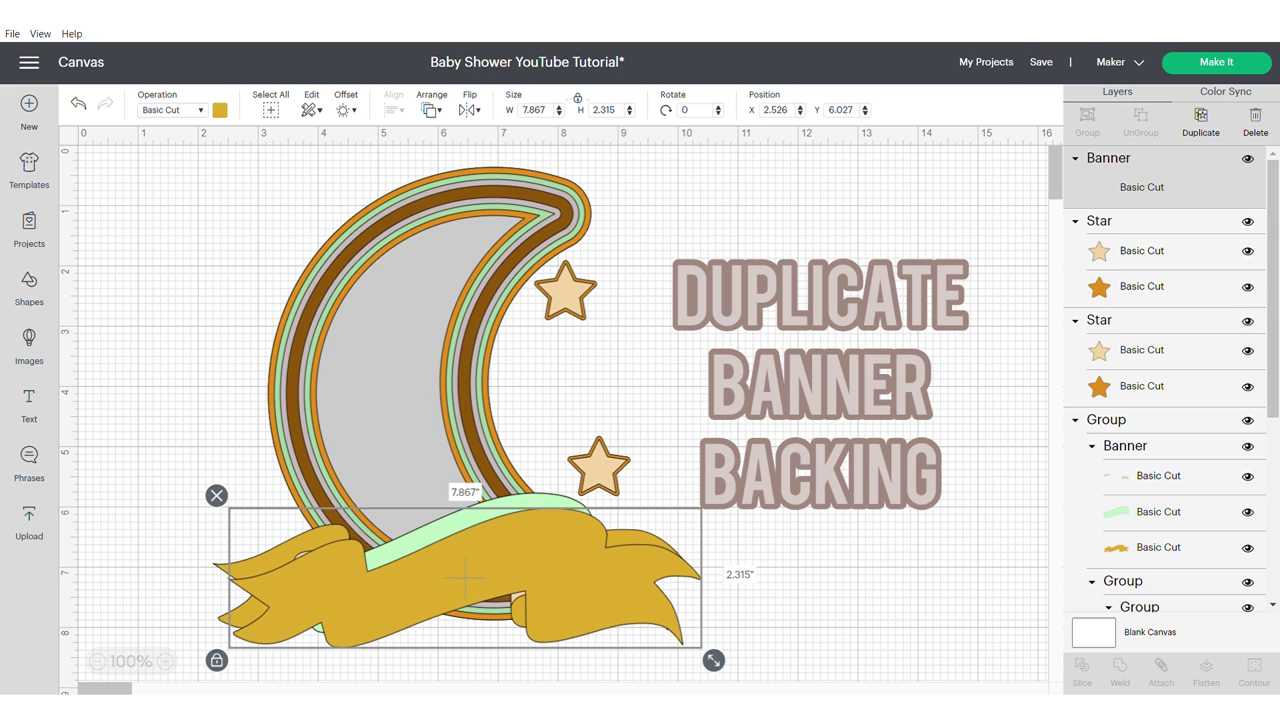
pyautogui.moveTo(450, 563)
pyautogui.mouseDown()
pyautogui.moveTo(593, 583)
pyautogui.moveTo(651, 618)
pyautogui.moveTo(450, 563)
pyautogui.mouseUp()
# - Send the duplicated banner backing to the back of the design
pyautogui.rightClick(512, 560)
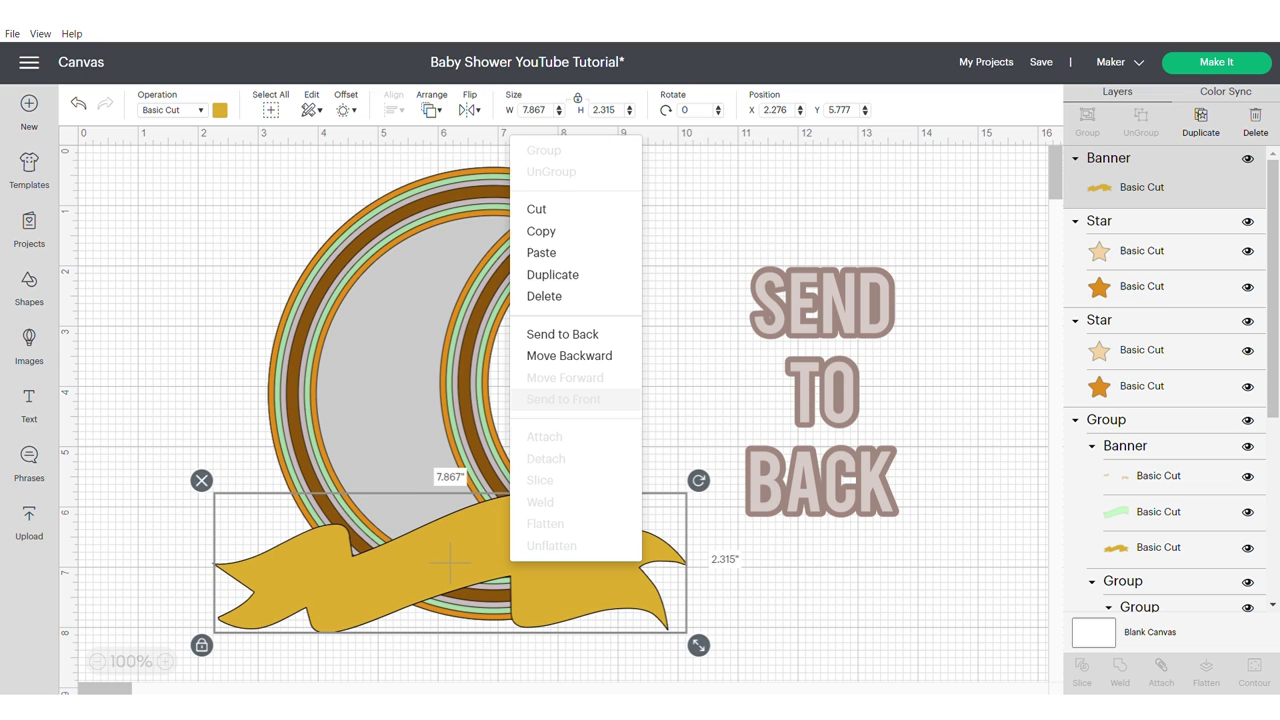
pyautogui.click(562, 334)
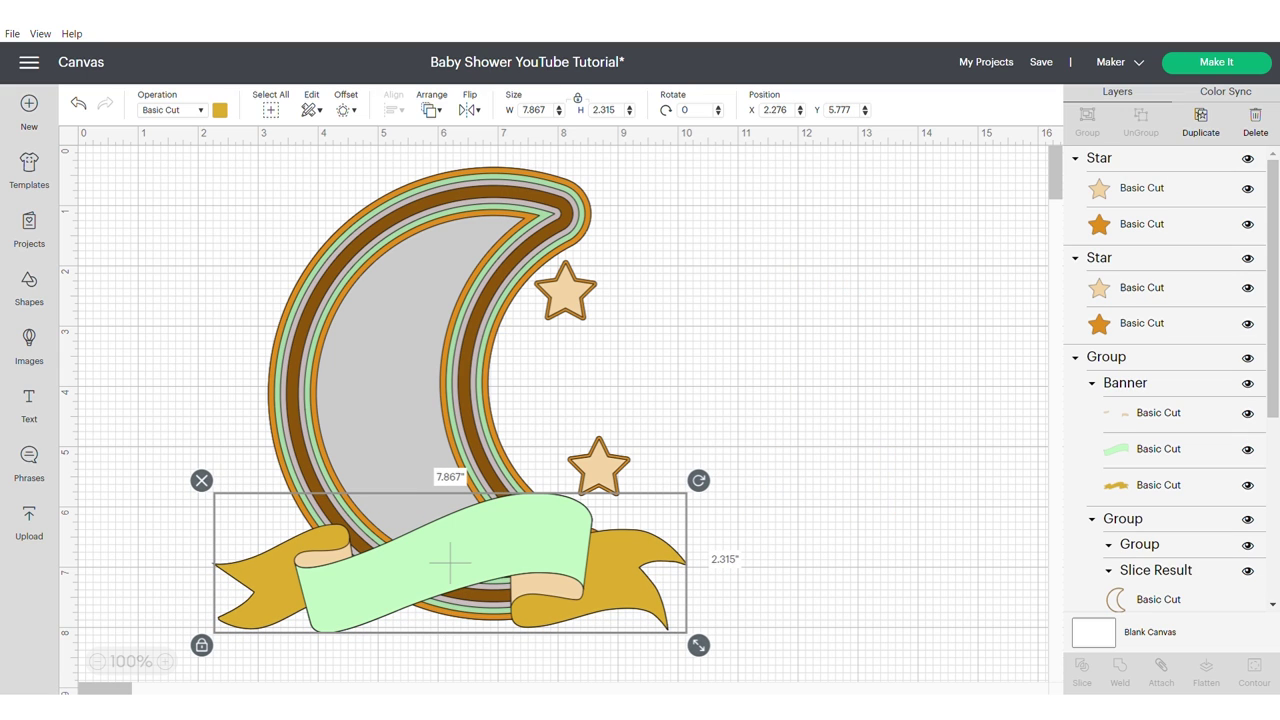
pyautogui.press('Escape')
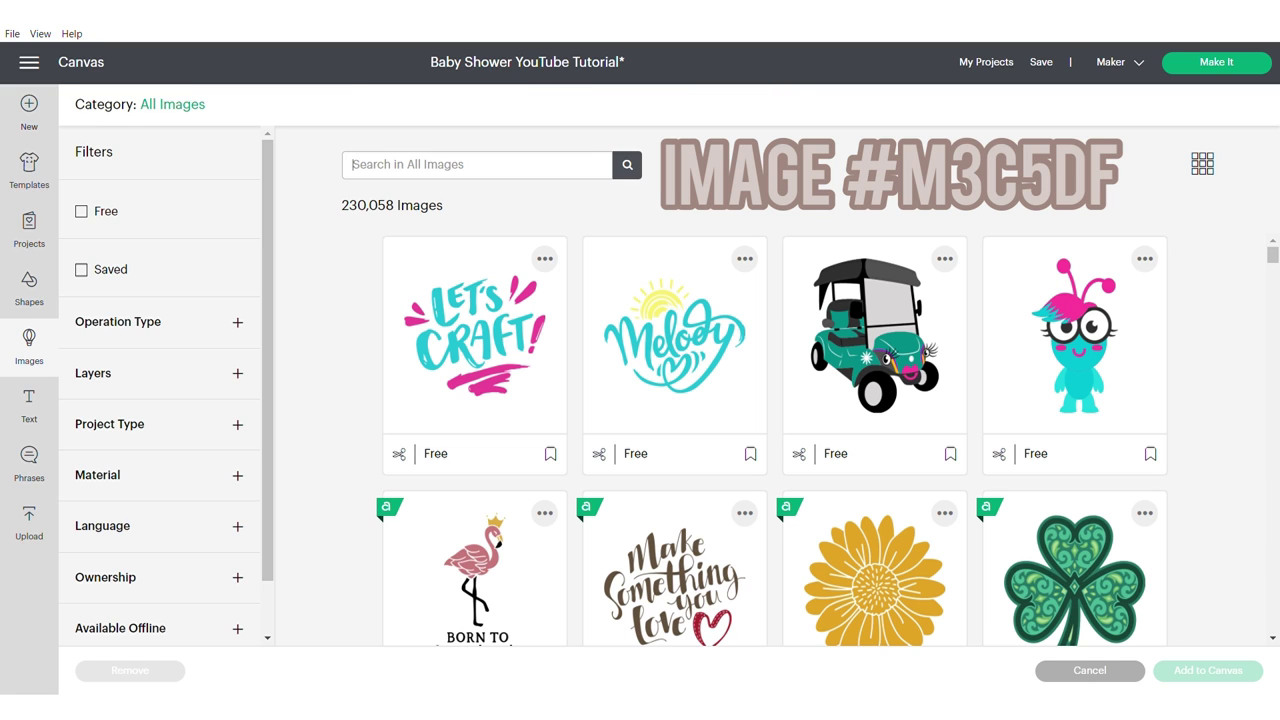
# - Find image #m3c5df in the image library and add the eight-pointed star to the canvas
pyautogui.write('#m3c5df')
pyautogui.press('Return')
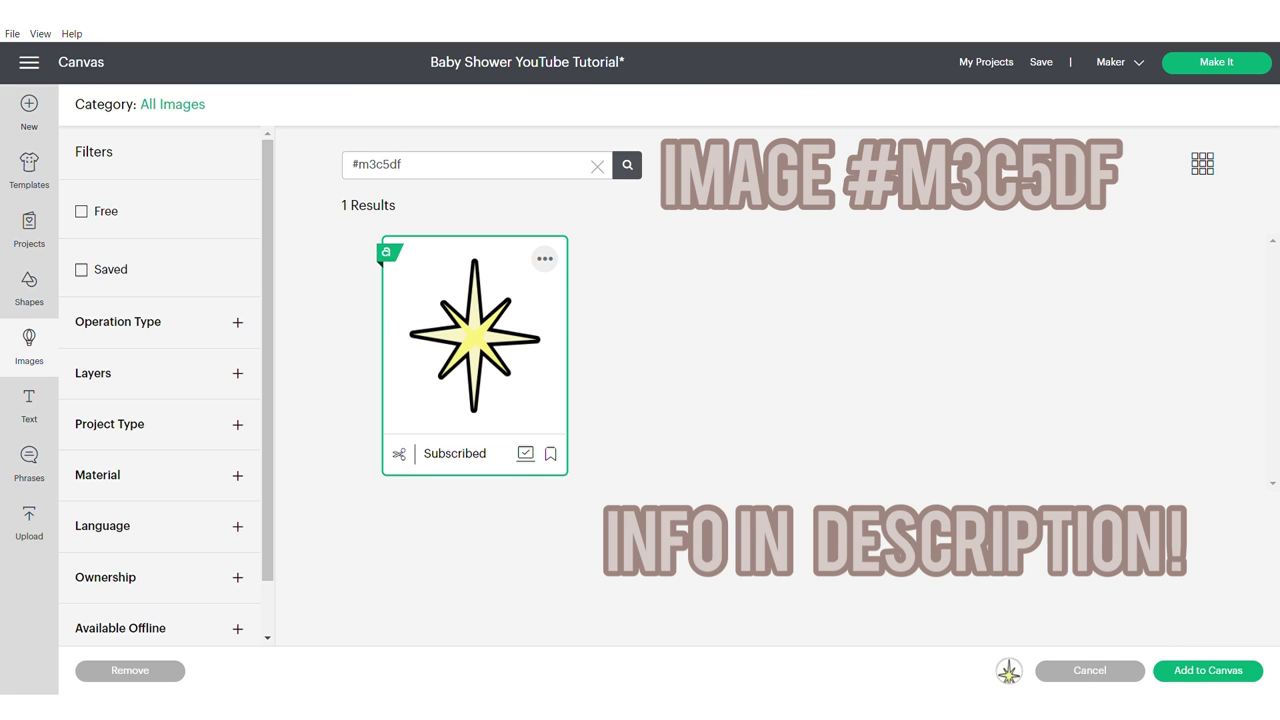
pyautogui.click(1208, 670)
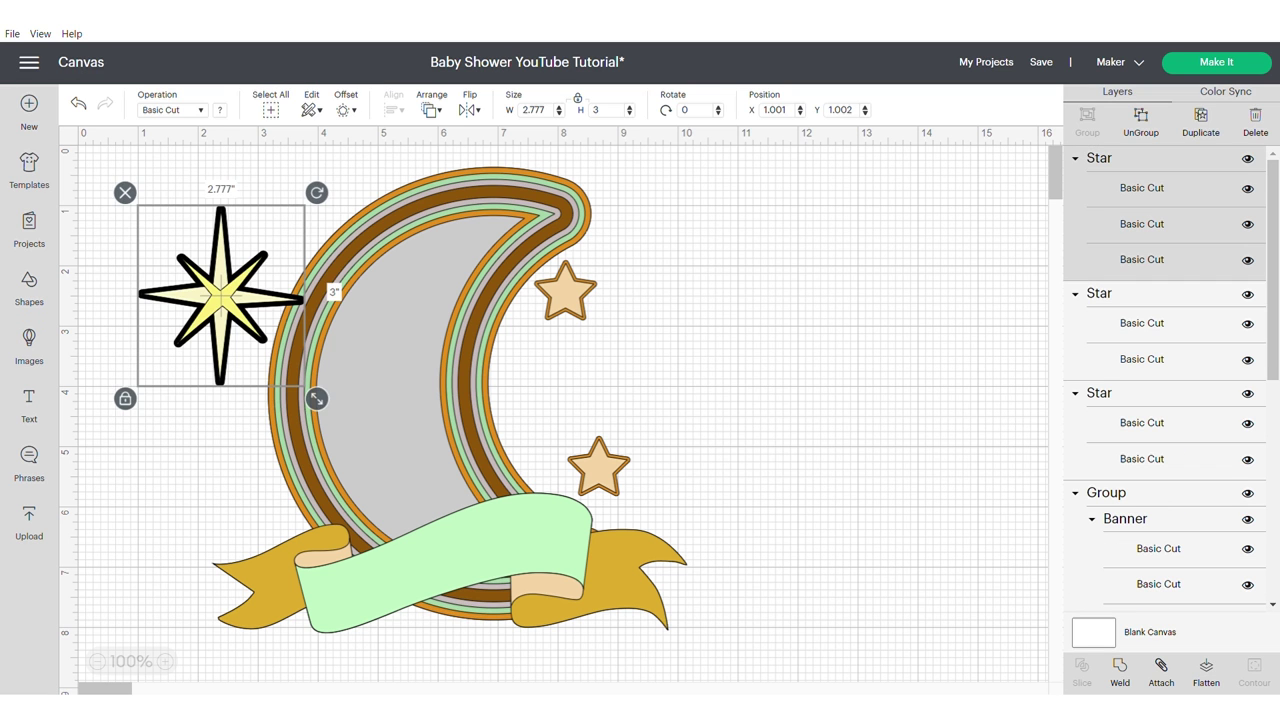
# - Resize the eight-pointed star to about 1.80 by 2.16 inches and place it between the two small stars
pyautogui.moveTo(220, 295); pyautogui.dragTo(759, 339)
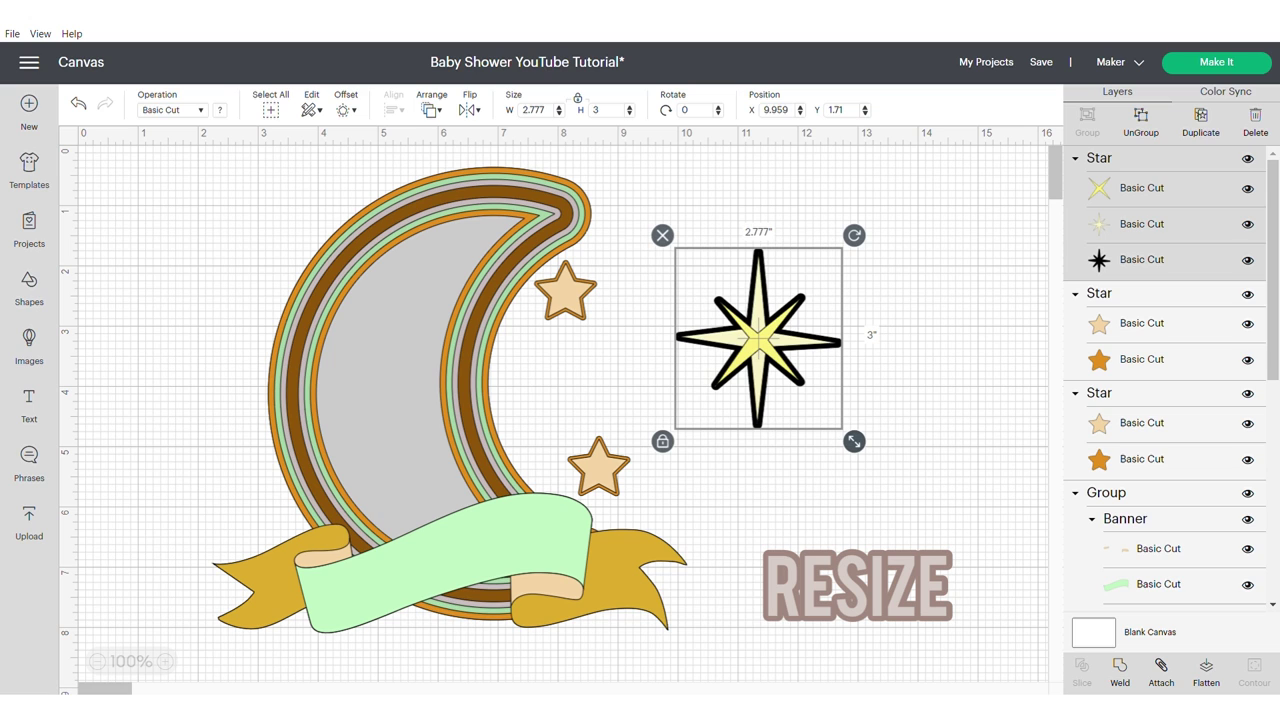
pyautogui.moveTo(853, 441); pyautogui.dragTo(819, 403)
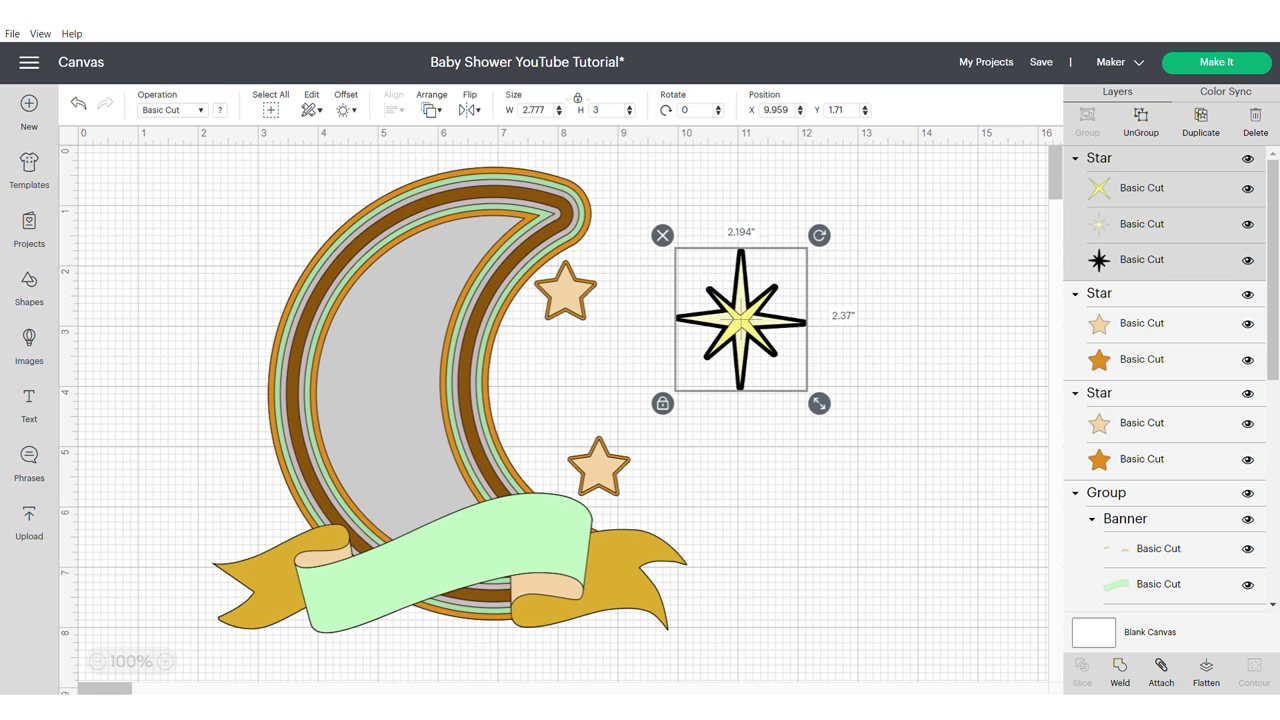
pyautogui.moveTo(741, 320); pyautogui.dragTo(554, 393)
pyautogui.click(474, 478)
pyautogui.moveTo(631, 478); pyautogui.dragTo(611, 470)
pyautogui.moveTo(543, 391); pyautogui.dragTo(549, 396)
# - Shrink the lower small star to about 0.92 by 0.88 inches and move it slightly toward the moon
pyautogui.click(597, 466)
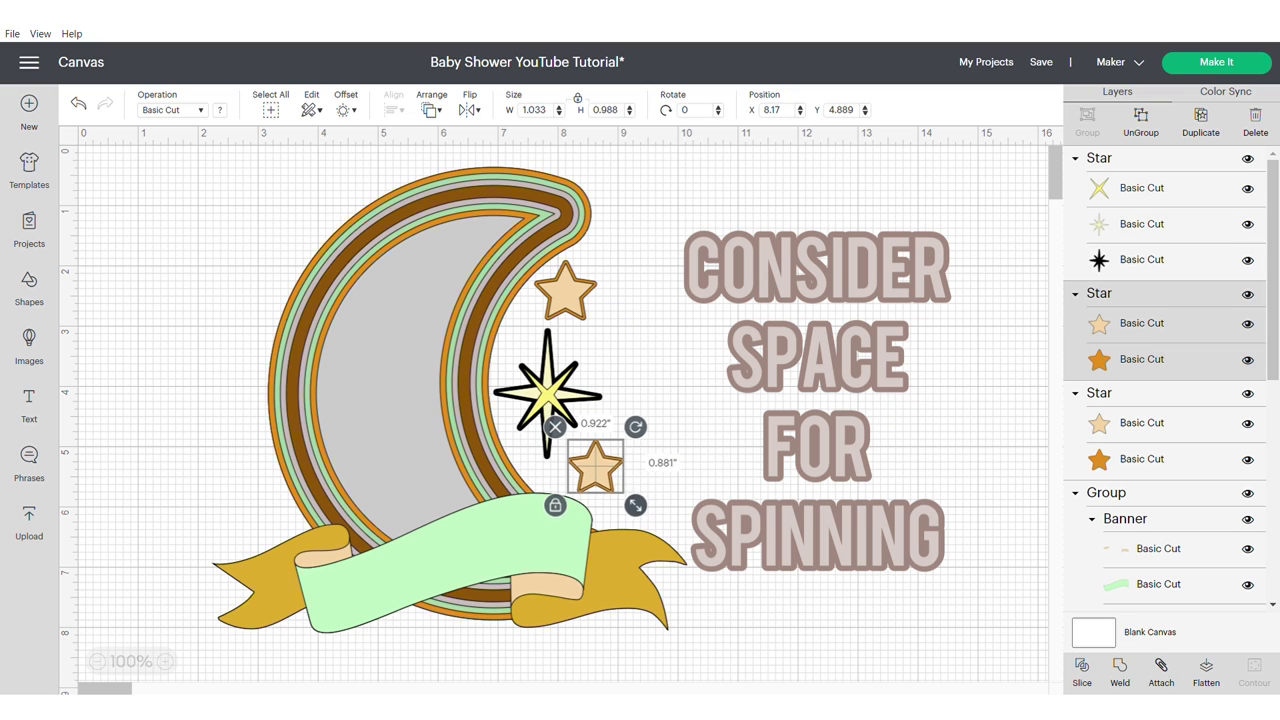
pyautogui.moveTo(595, 466); pyautogui.dragTo(584, 467)
# - Ungroup the banner from the moon
pyautogui.click(450, 558)
pyautogui.click(1141, 121)
# - Move the upper small star slightly outward, shrink it a little, and nudge the eight-pointed star upward to leave spinning space
pyautogui.moveTo(566, 291); pyautogui.dragTo(572, 289)
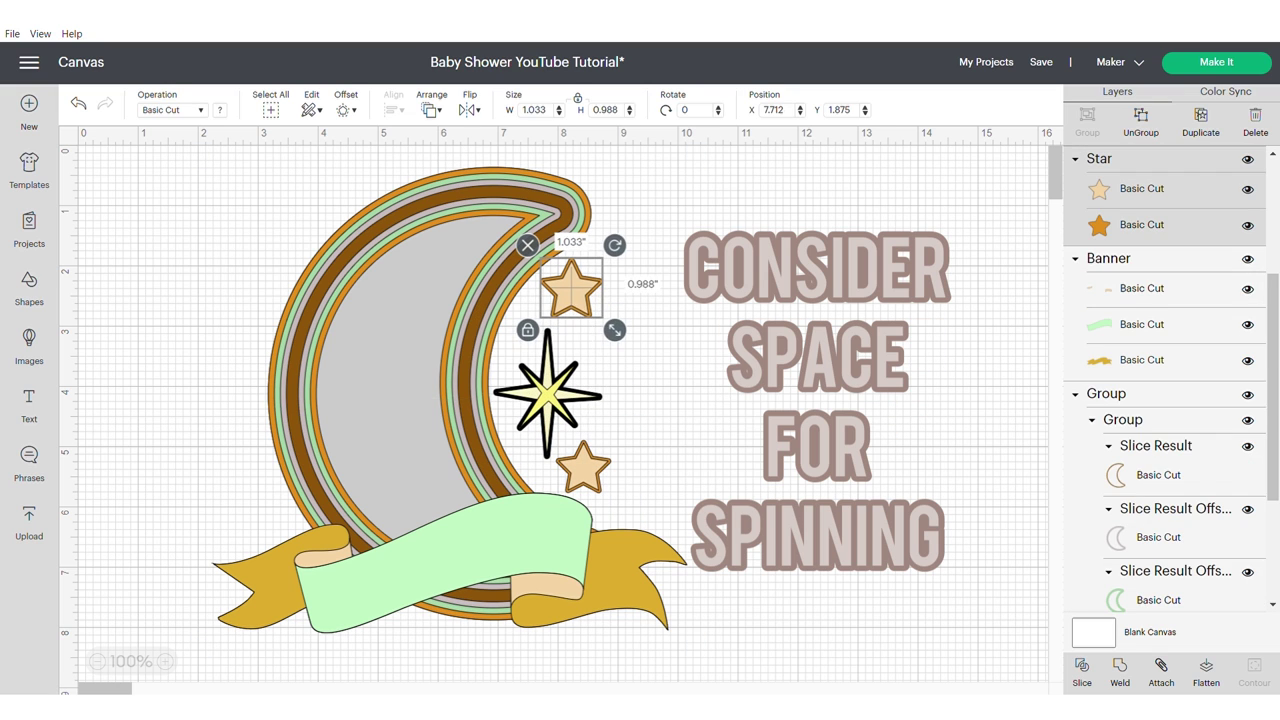
pyautogui.moveTo(615, 330); pyautogui.dragTo(611, 326)
pyautogui.moveTo(547, 394); pyautogui.dragTo(549, 385)
pyautogui.click(690, 400)
# - Recolour the eight-pointed star's black outline layer to the moon's brown
pyautogui.click(1142, 260)
pyautogui.click(220, 110)
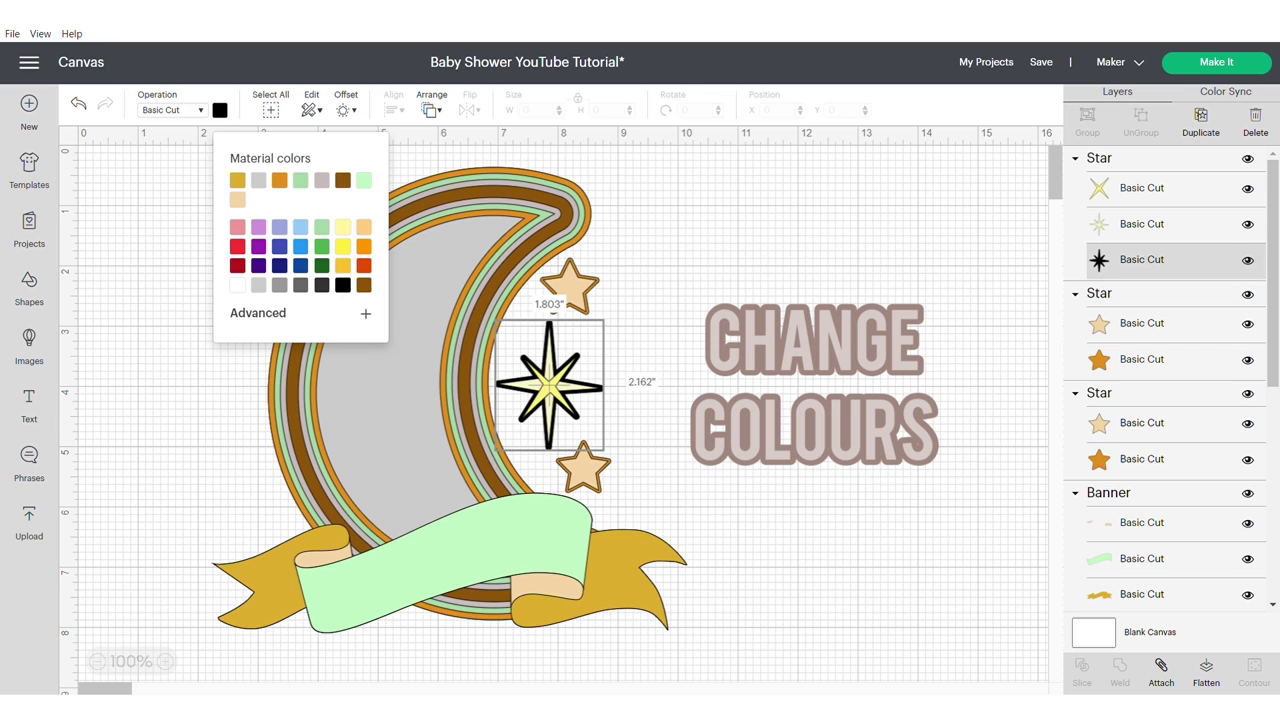
pyautogui.click(343, 180)
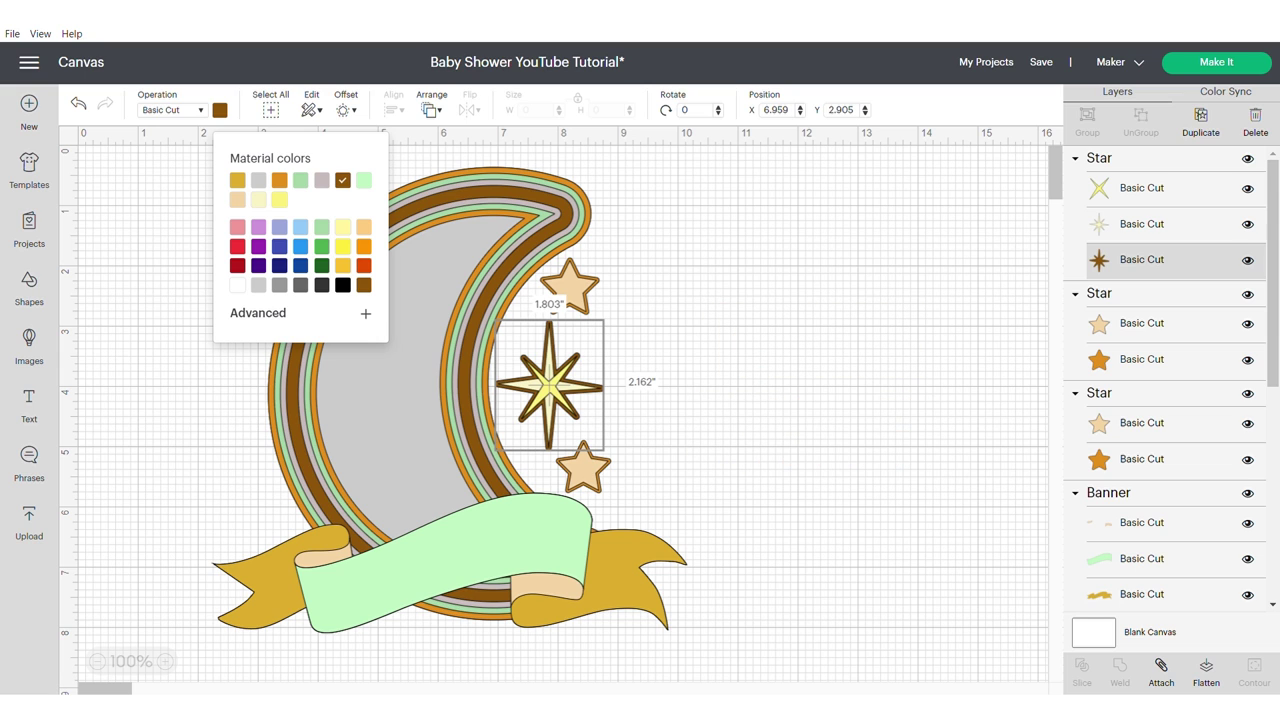
# - Group the moon, stars and banner together and hide the whole group
pyautogui.click(1141, 224)
pyautogui.click(800, 358)
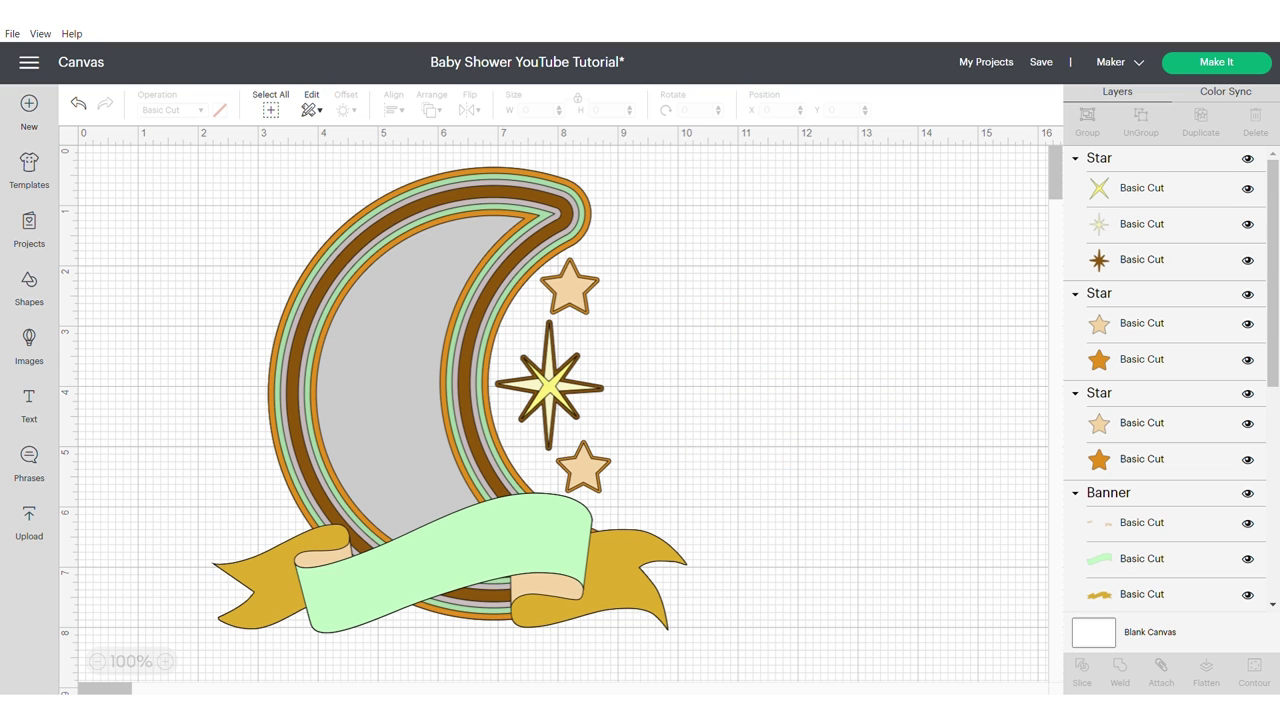
pyautogui.hotkey('ctrl', 'a')
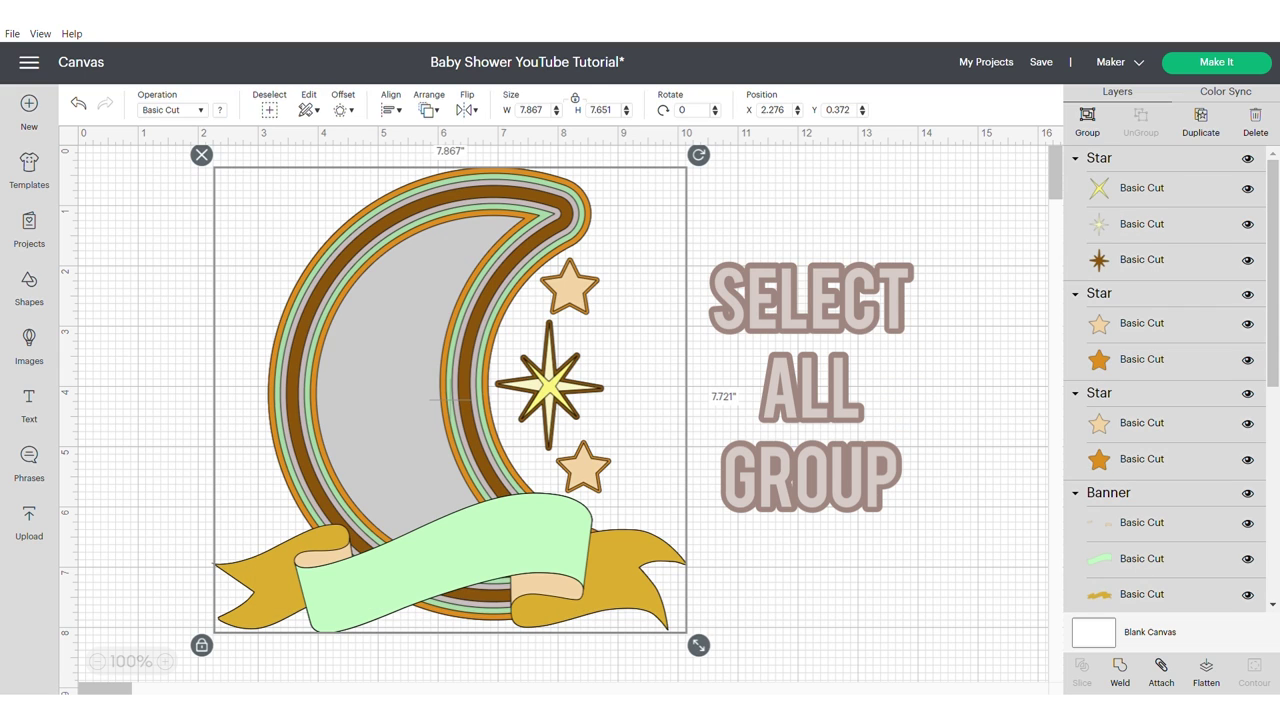
pyautogui.hotkey('ctrl', 'g')
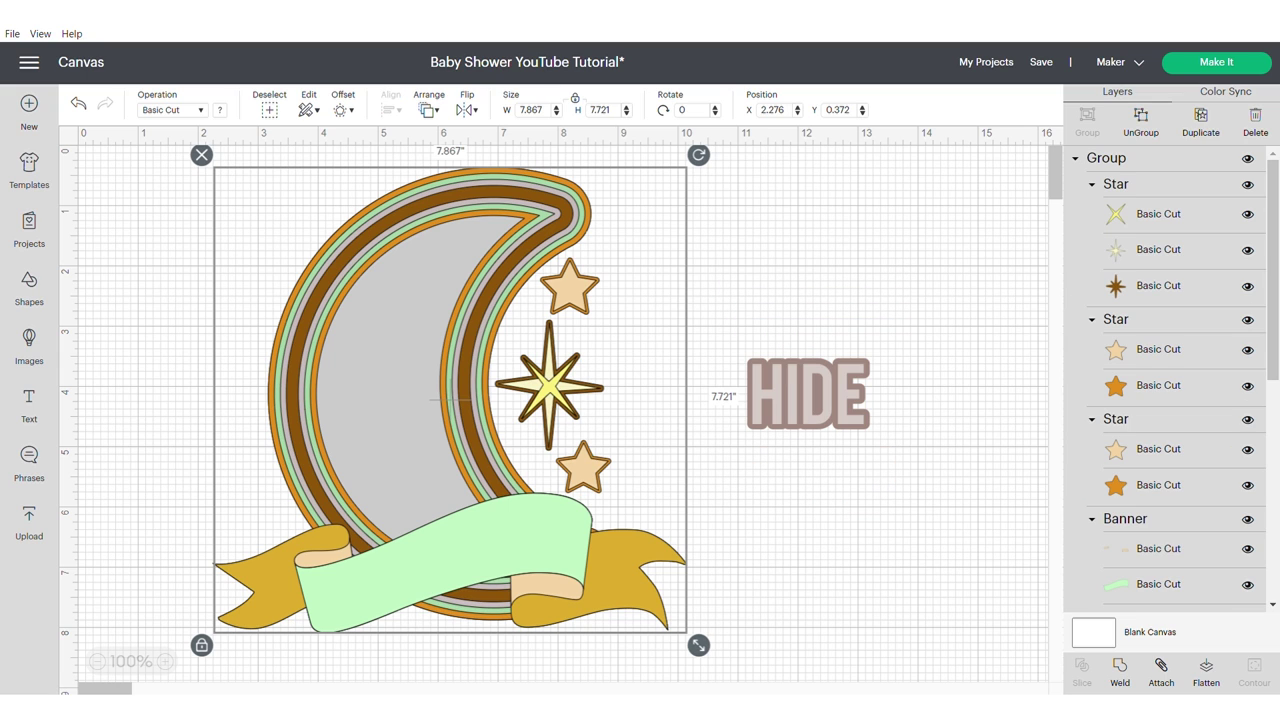
pyautogui.click(1248, 158)
# - Add a new text object and set its font to Aldine 721 BT
pyautogui.click(29, 406)
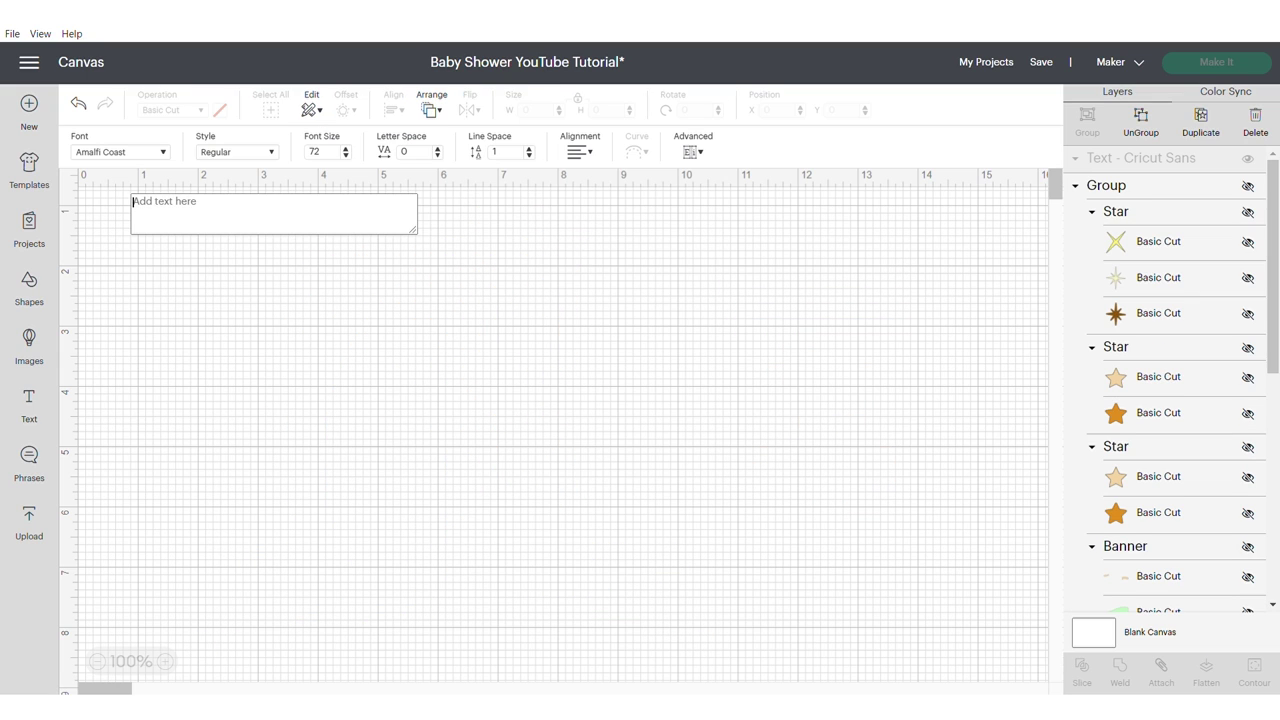
pyautogui.click(120, 152)
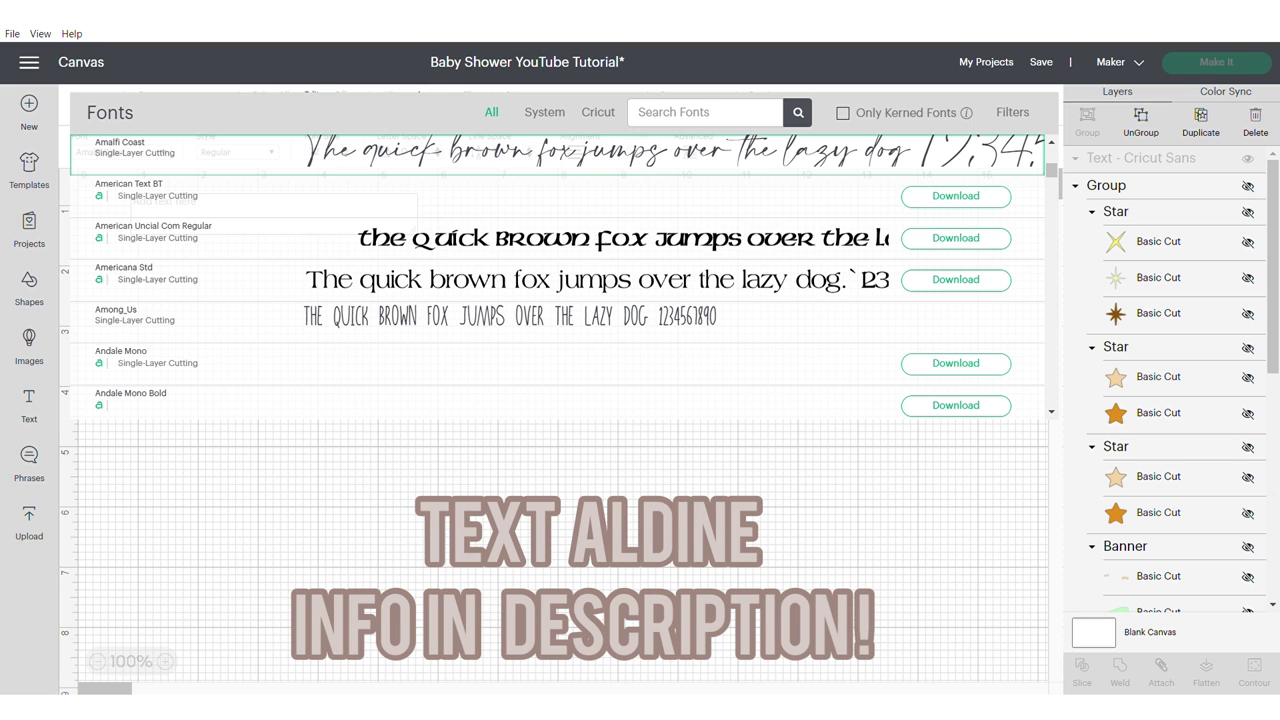
pyautogui.write('ald')
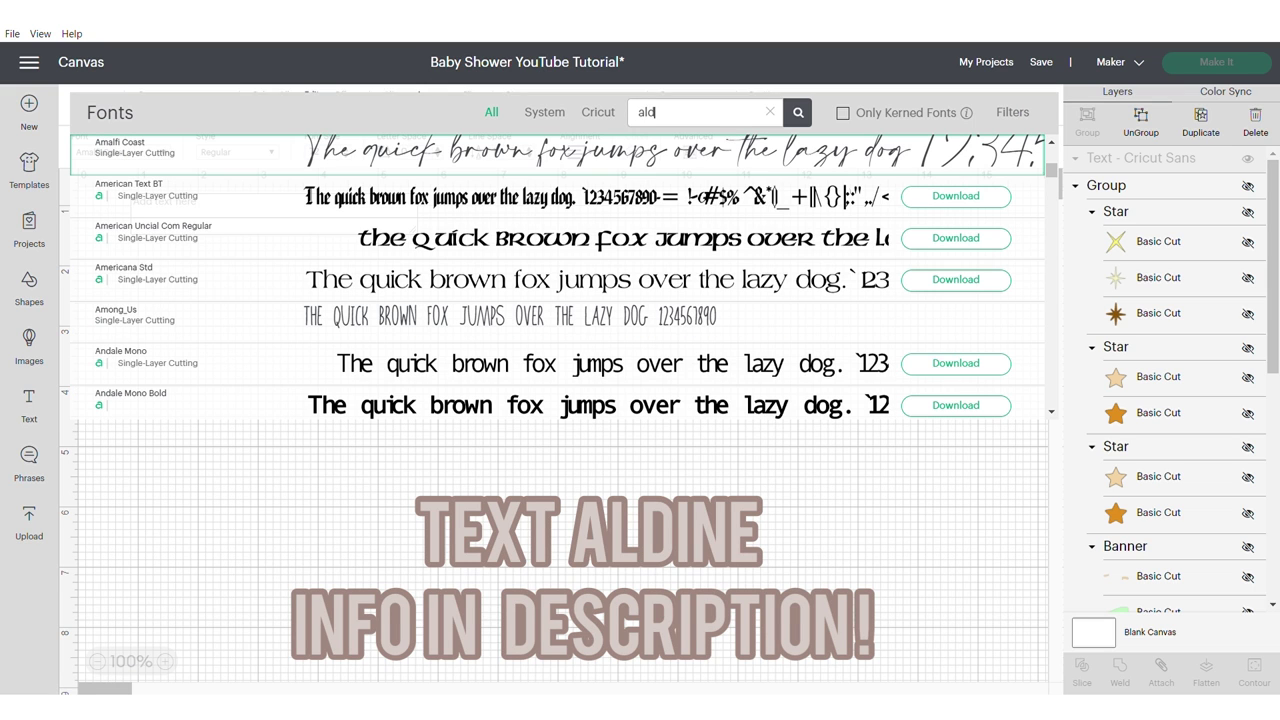
pyautogui.press('Return')
pyautogui.click(560, 155)
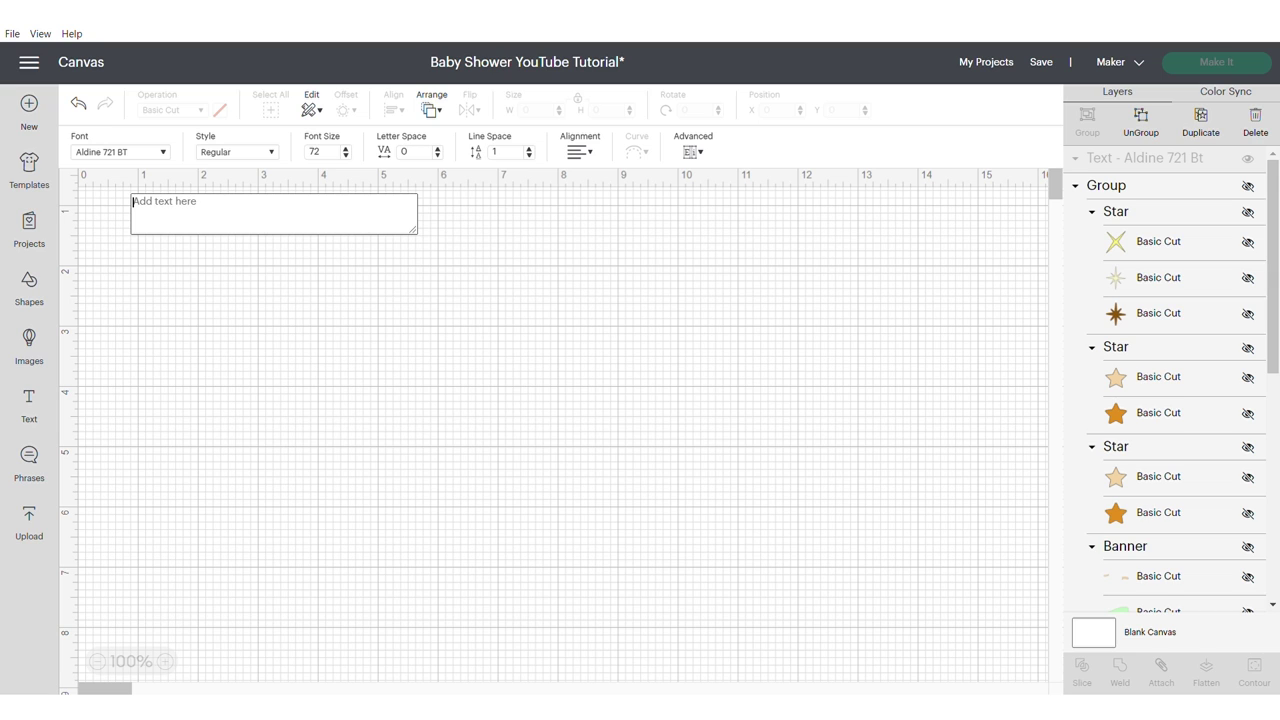
# - Enter BABY as the text and move it down to the open middle area of the canvas
pyautogui.write('BS')
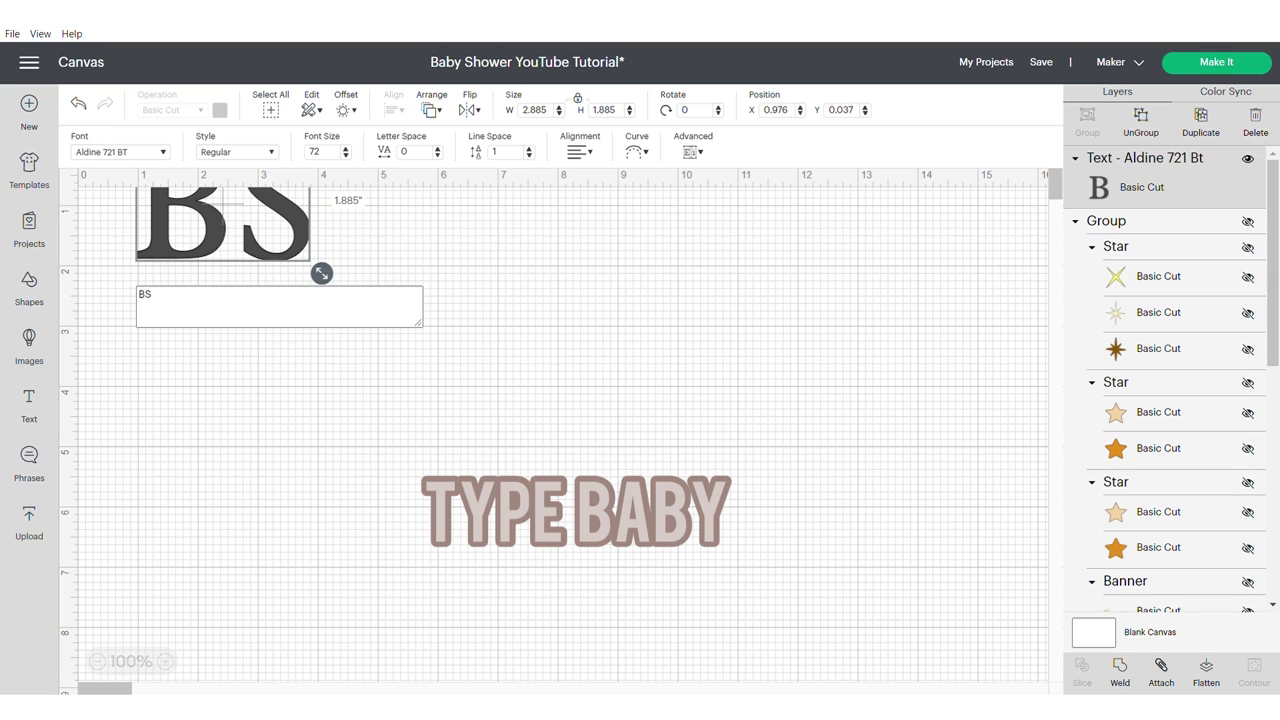
pyautogui.press('BackSpace')
pyautogui.write('ABY')
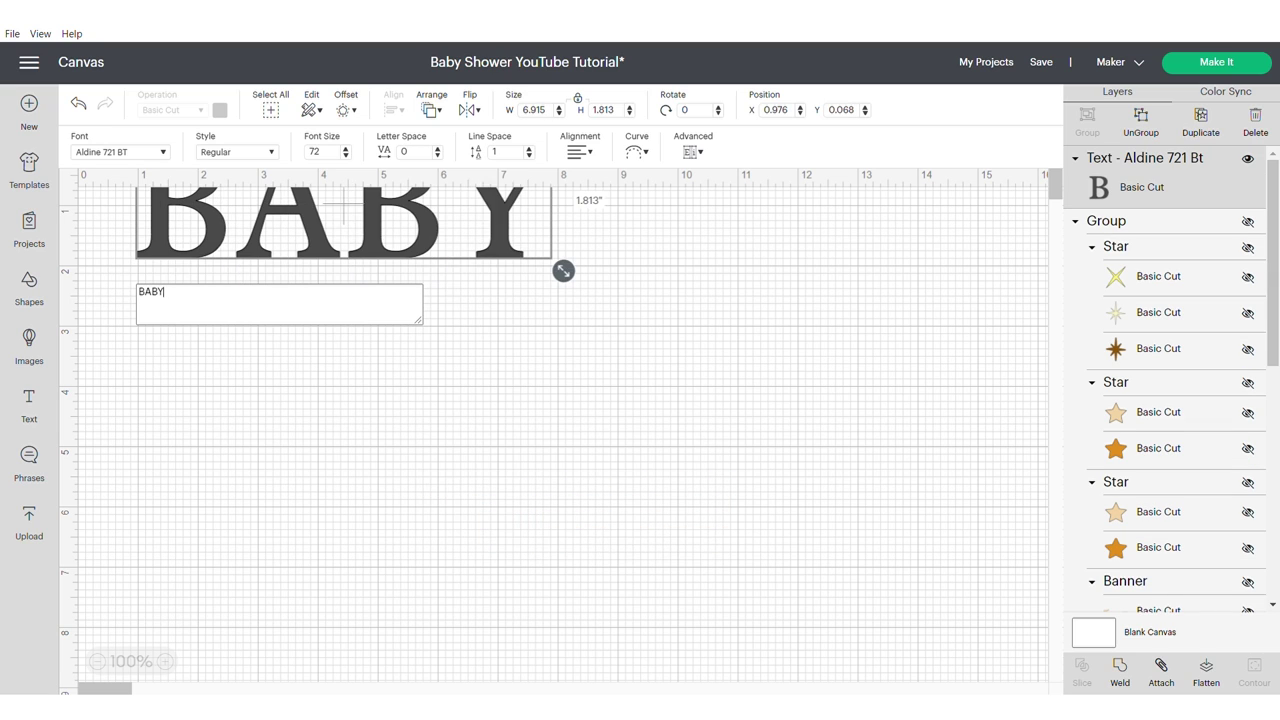
pyautogui.moveTo(343, 207); pyautogui.dragTo(446, 394)
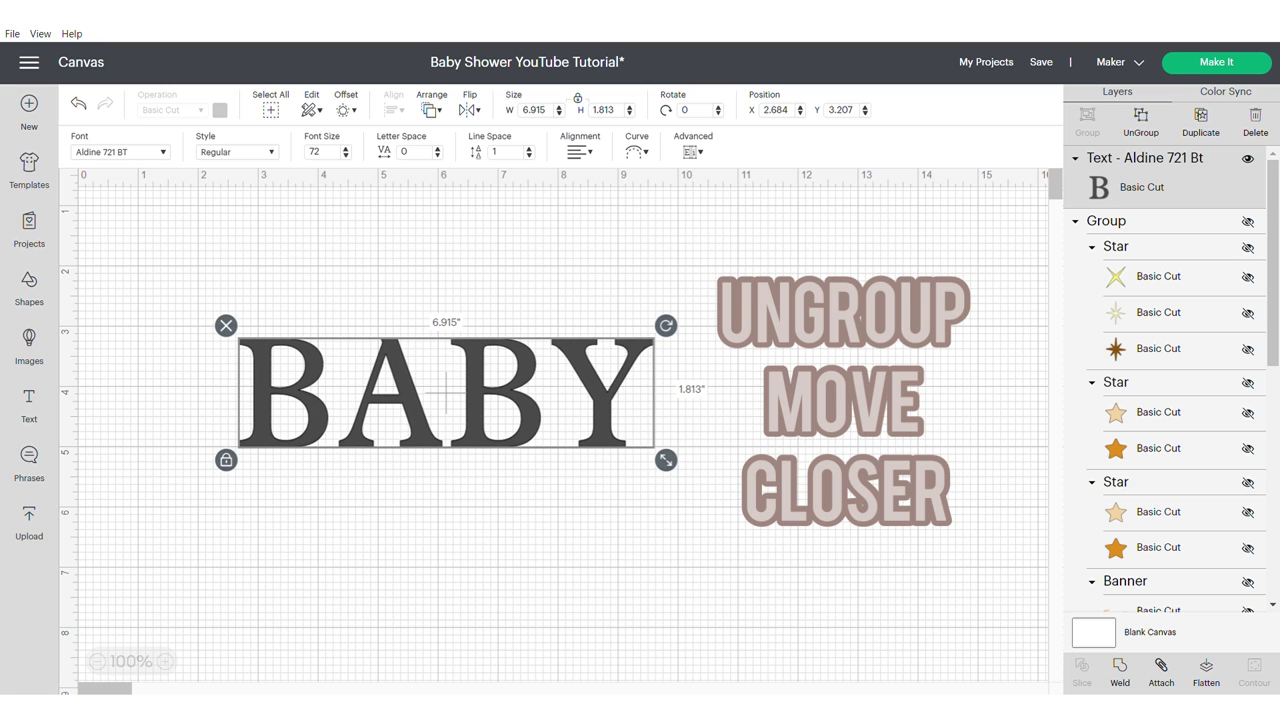
# - Ungroup the word BABY into separate letters and move the A, second B and Y closer to their neighbours
pyautogui.click(1141, 122)
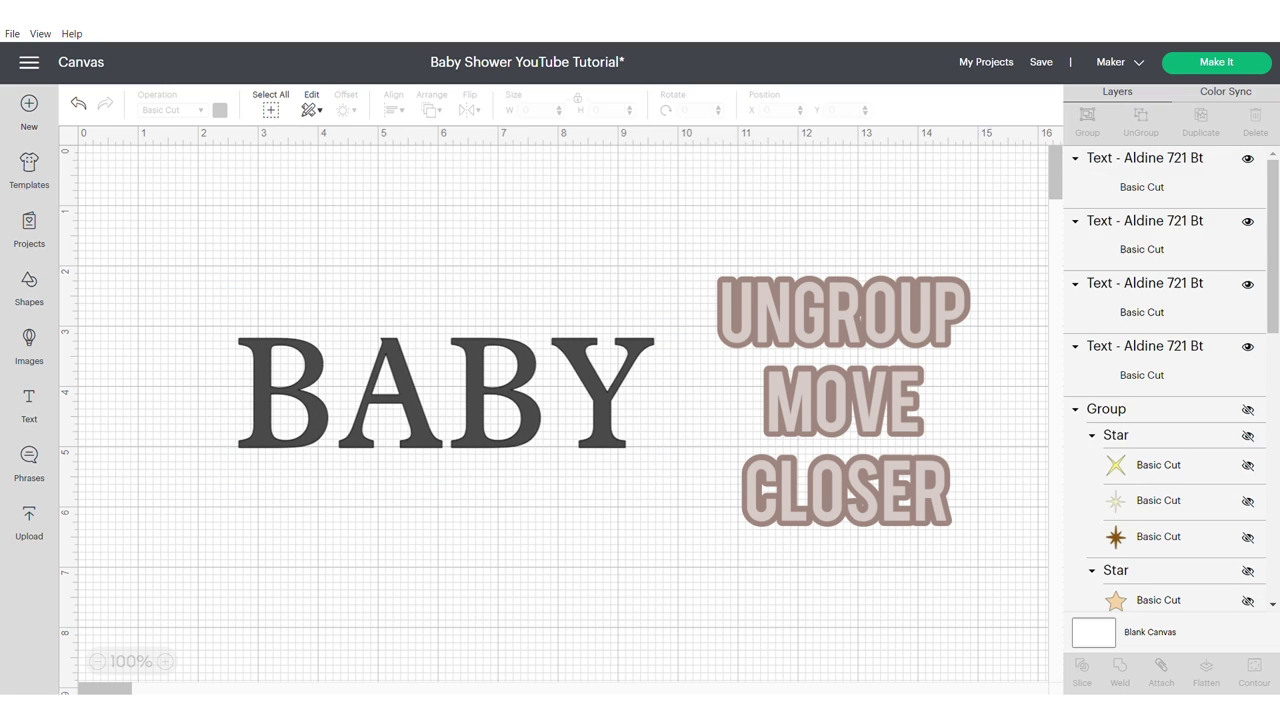
pyautogui.moveTo(390, 394); pyautogui.dragTo(378, 396)
pyautogui.moveTo(496, 396); pyautogui.dragTo(483, 399)
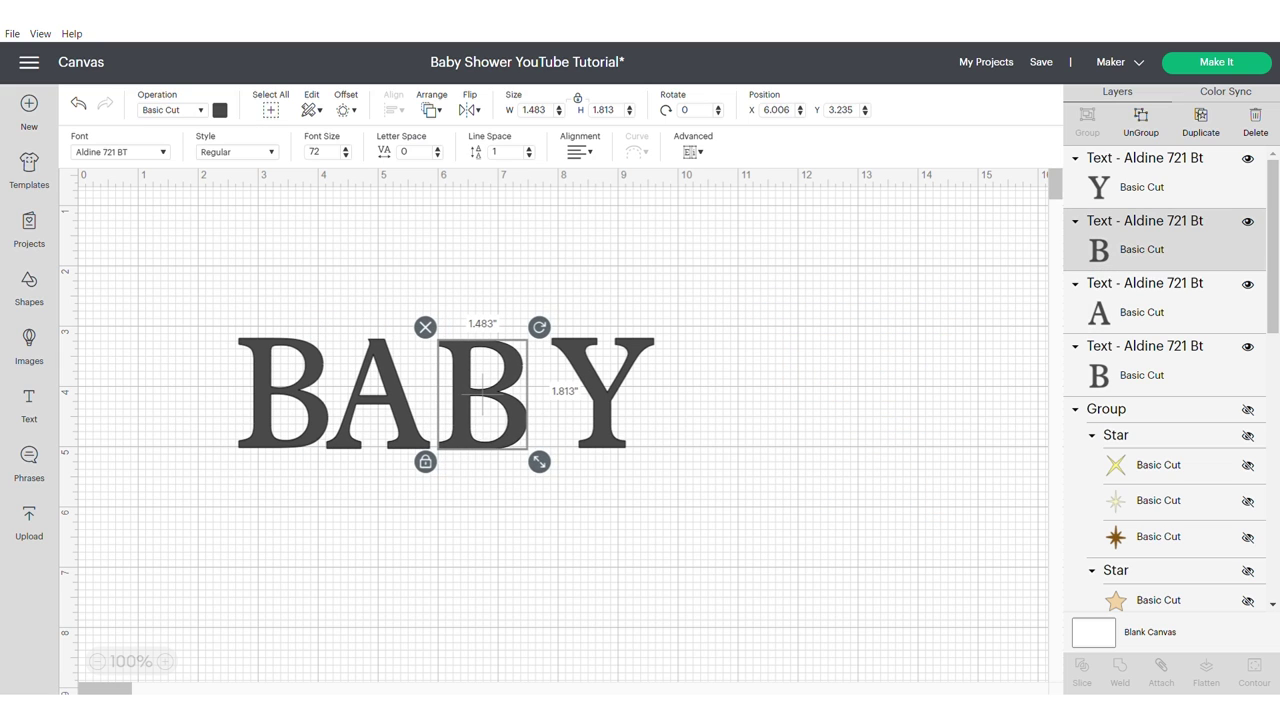
pyautogui.moveTo(603, 396); pyautogui.dragTo(575, 396)
# - Align the four letters of BABY along their bottom edges
pyautogui.moveTo(149, 291); pyautogui.dragTo(628, 452)
pyautogui.click(390, 109)
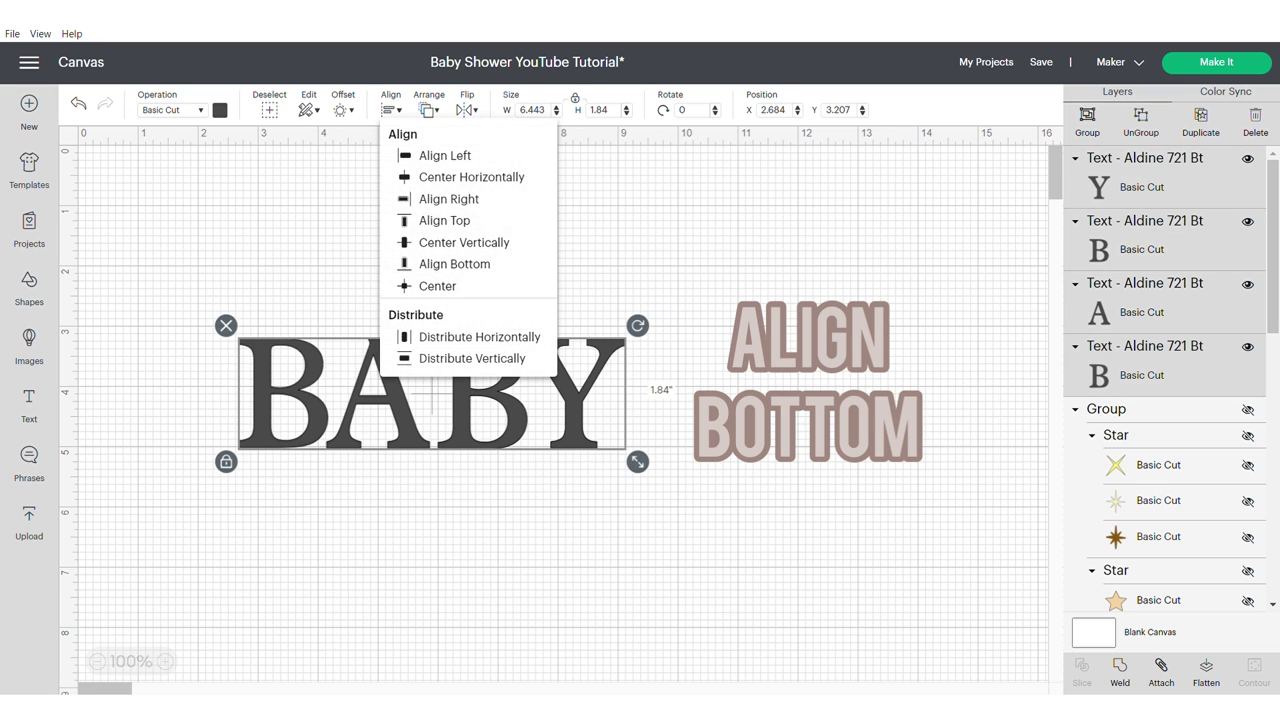
pyautogui.click(454, 263)
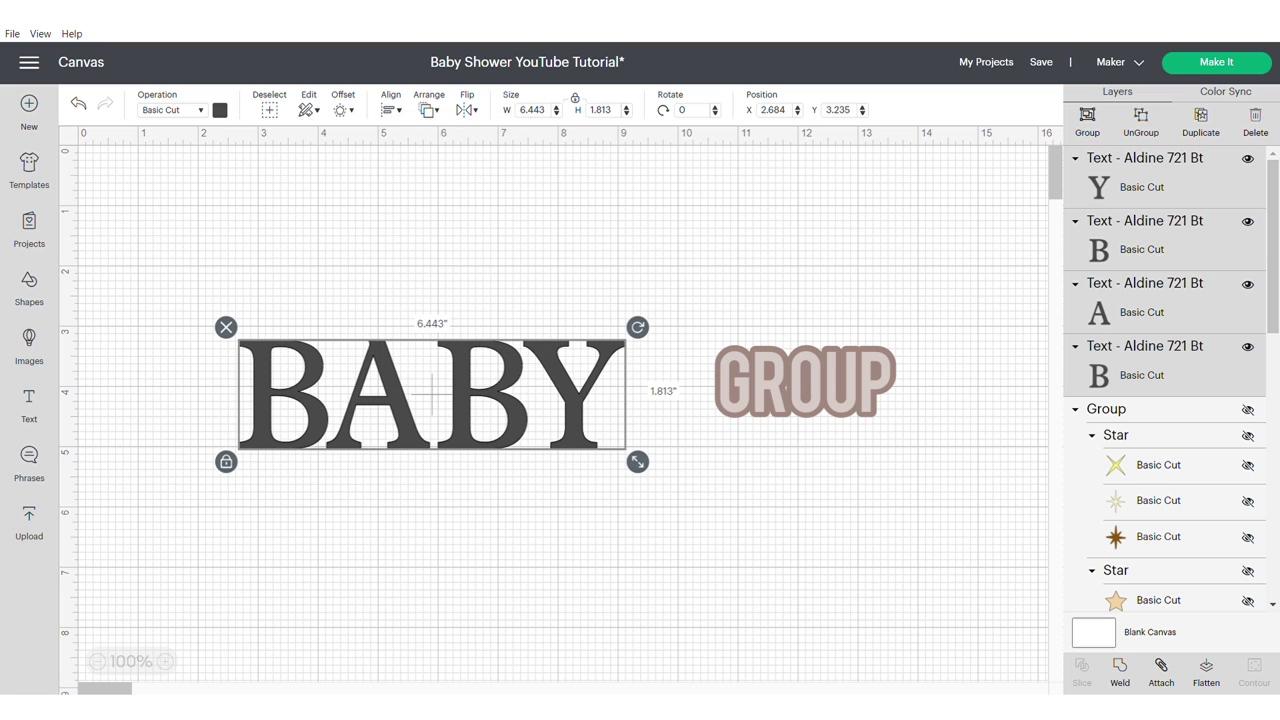
# - Group the BABY letters, enlarge the group to about 11.67 by 3.28 inches and move it up to fit the canvas
pyautogui.hotkey('ctrl', 'g')
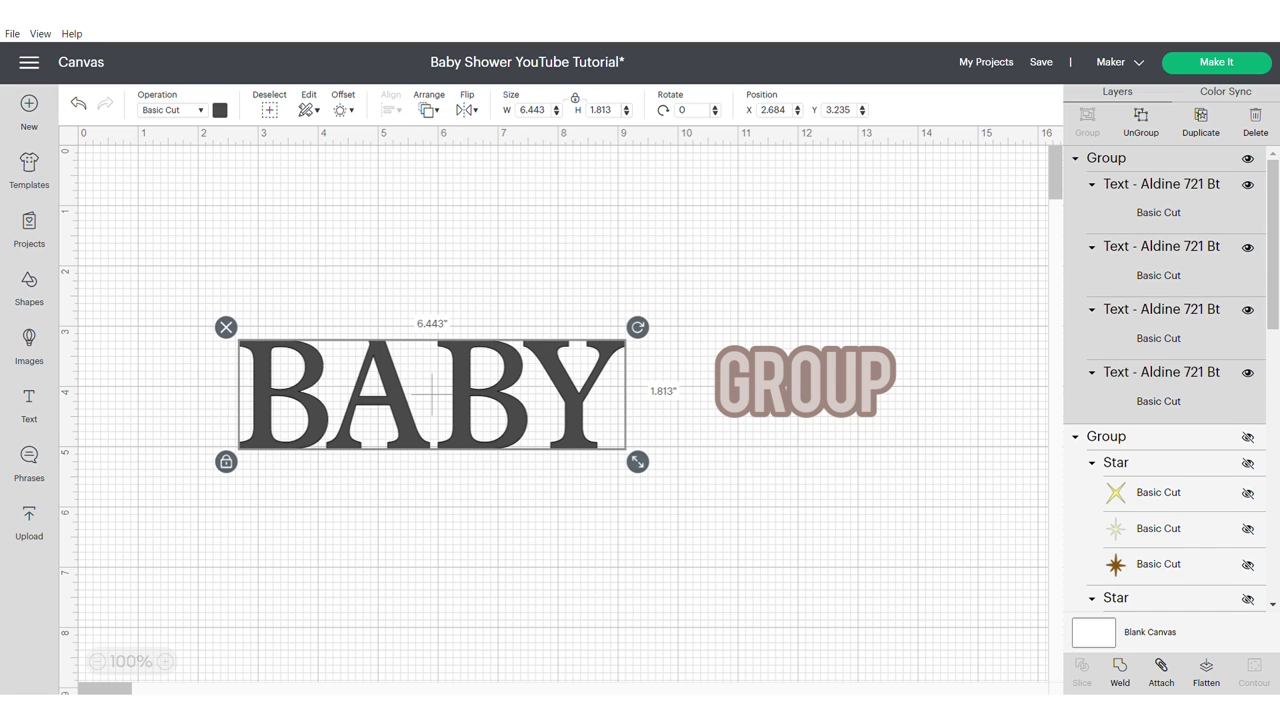
pyautogui.moveTo(637, 461); pyautogui.dragTo(951, 546)
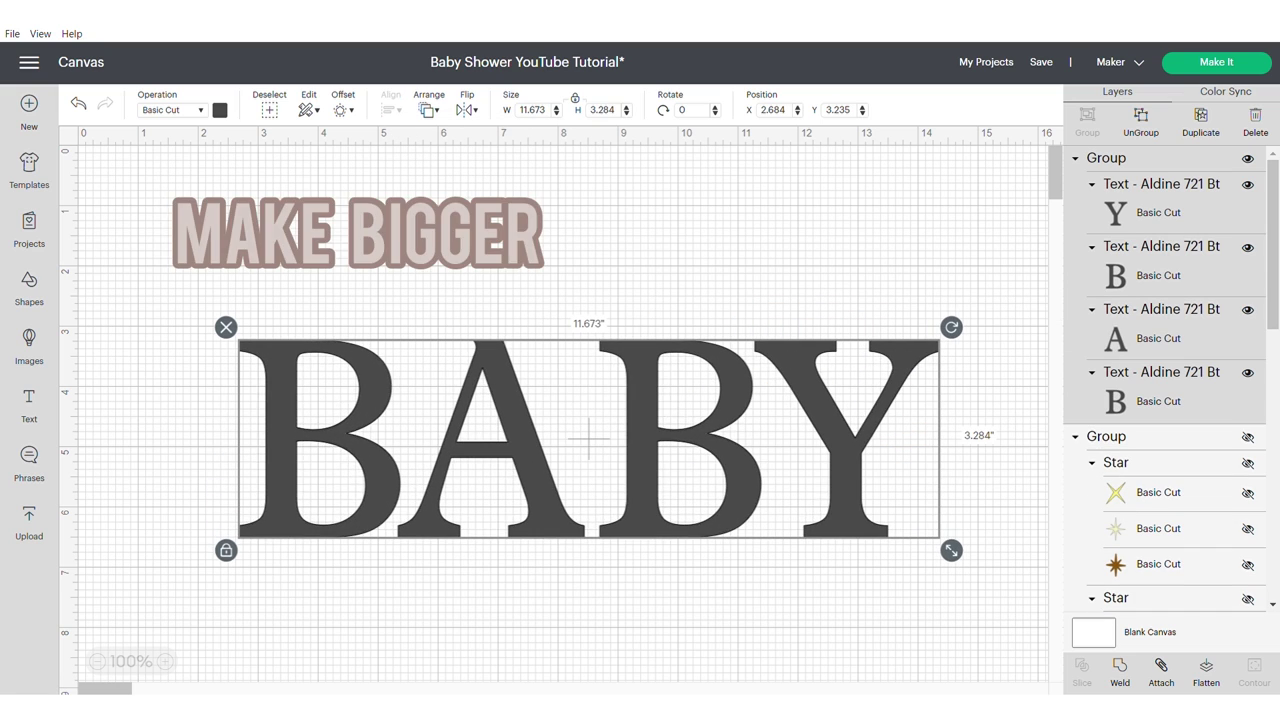
pyautogui.moveTo(588, 438); pyautogui.dragTo(505, 380)
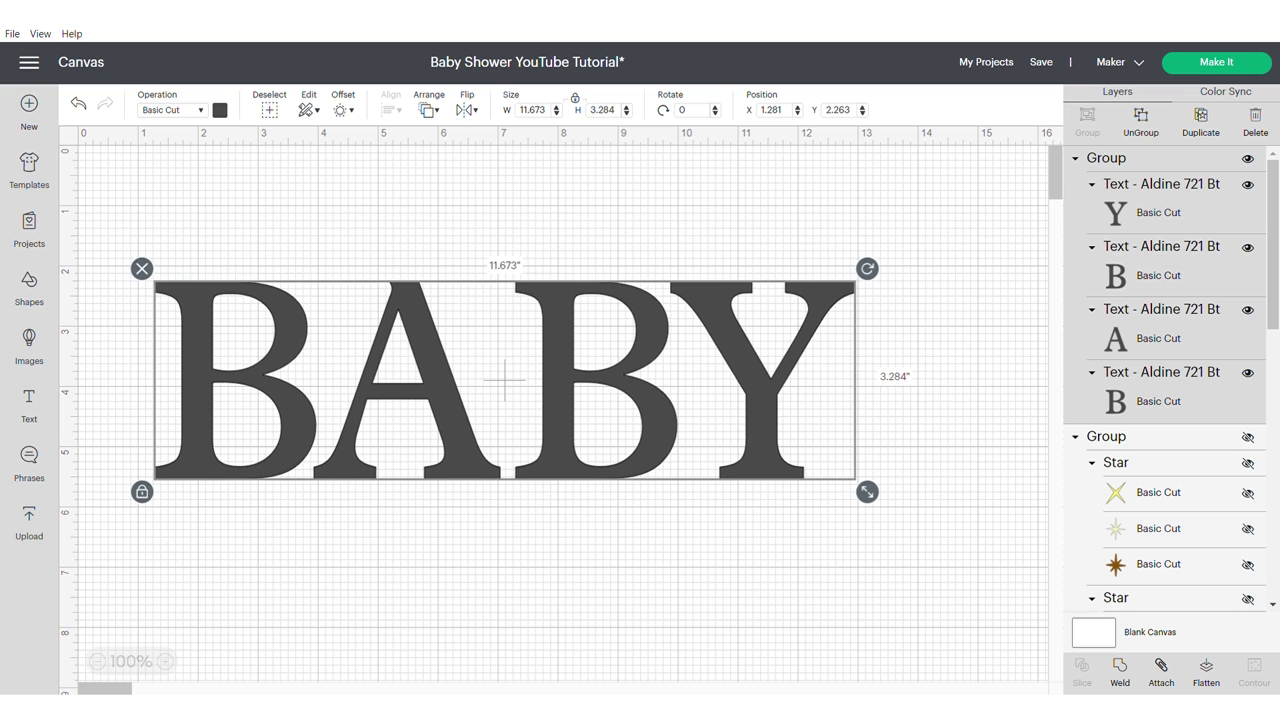
# - Add a welded, rounded 0.13 in offset around BABY, and offset that outline outward by another 0.13 in
pyautogui.click(343, 109)
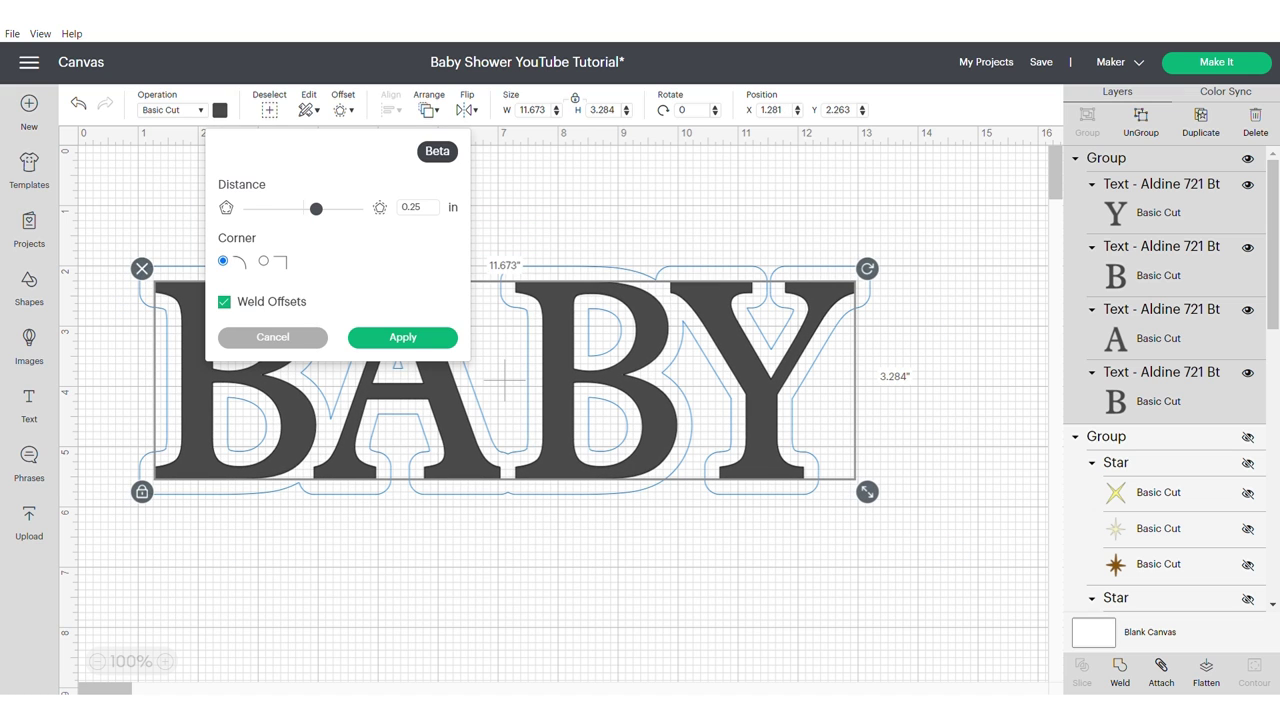
pyautogui.click(424, 207)
pyautogui.press('BackSpace')
pyautogui.press('BackSpace')
pyautogui.write('1')
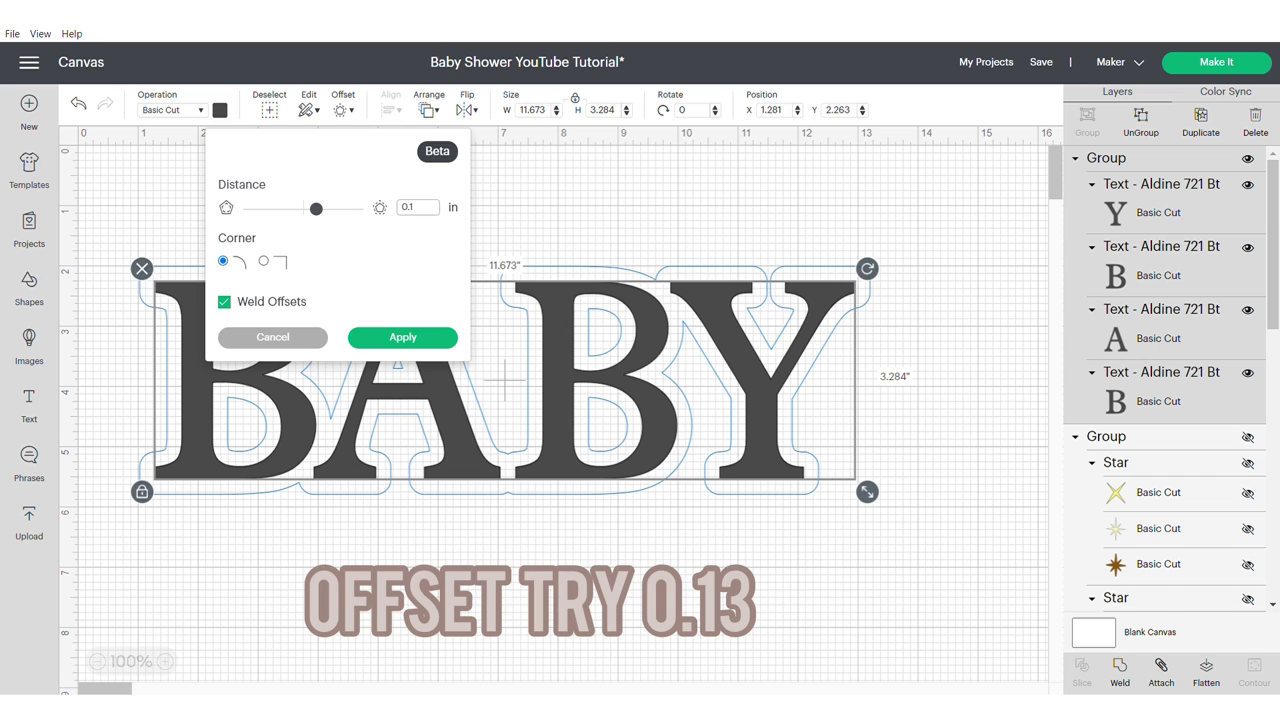
pyautogui.write('3')
pyautogui.press('Return')
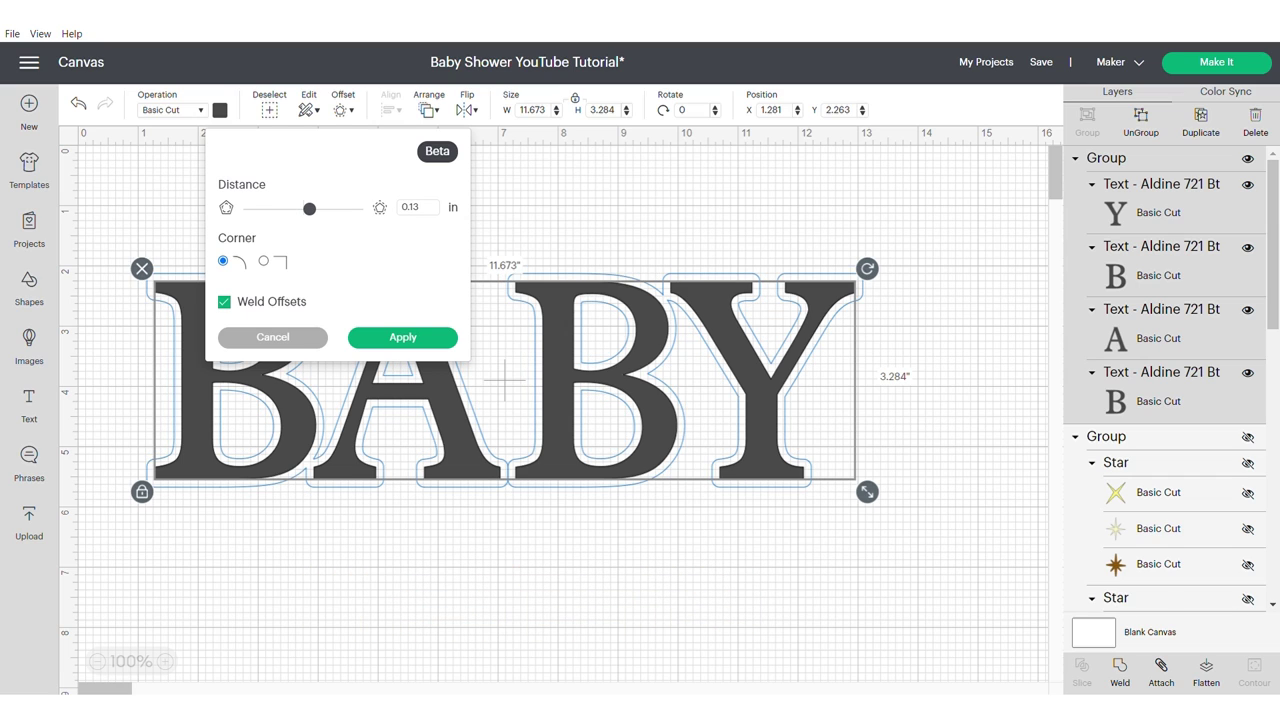
pyautogui.click(403, 337)
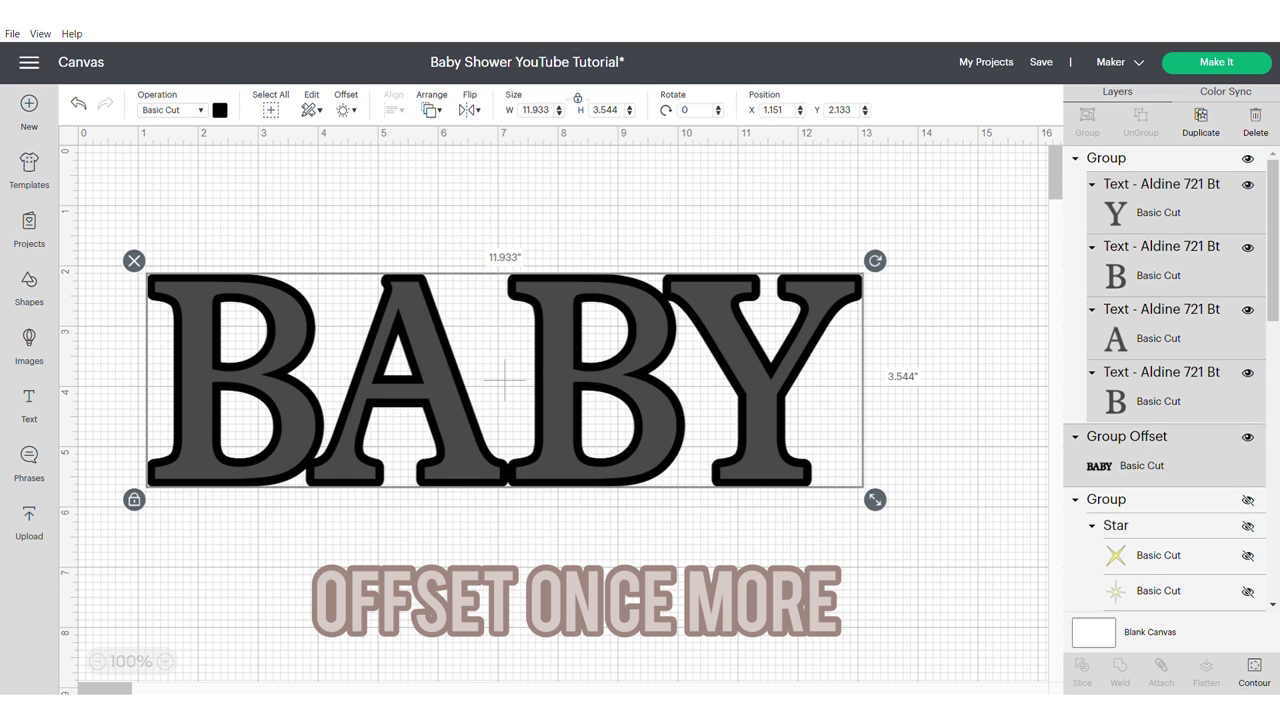
pyautogui.click(346, 109)
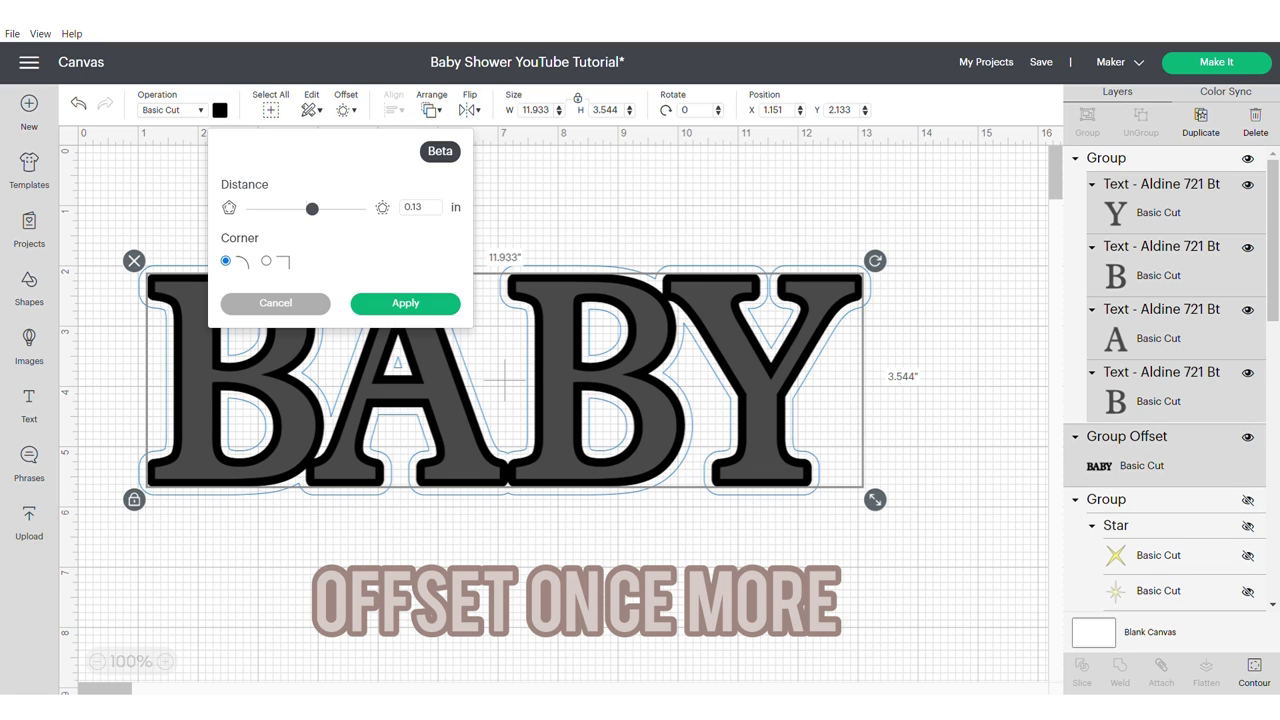
pyautogui.click(405, 303)
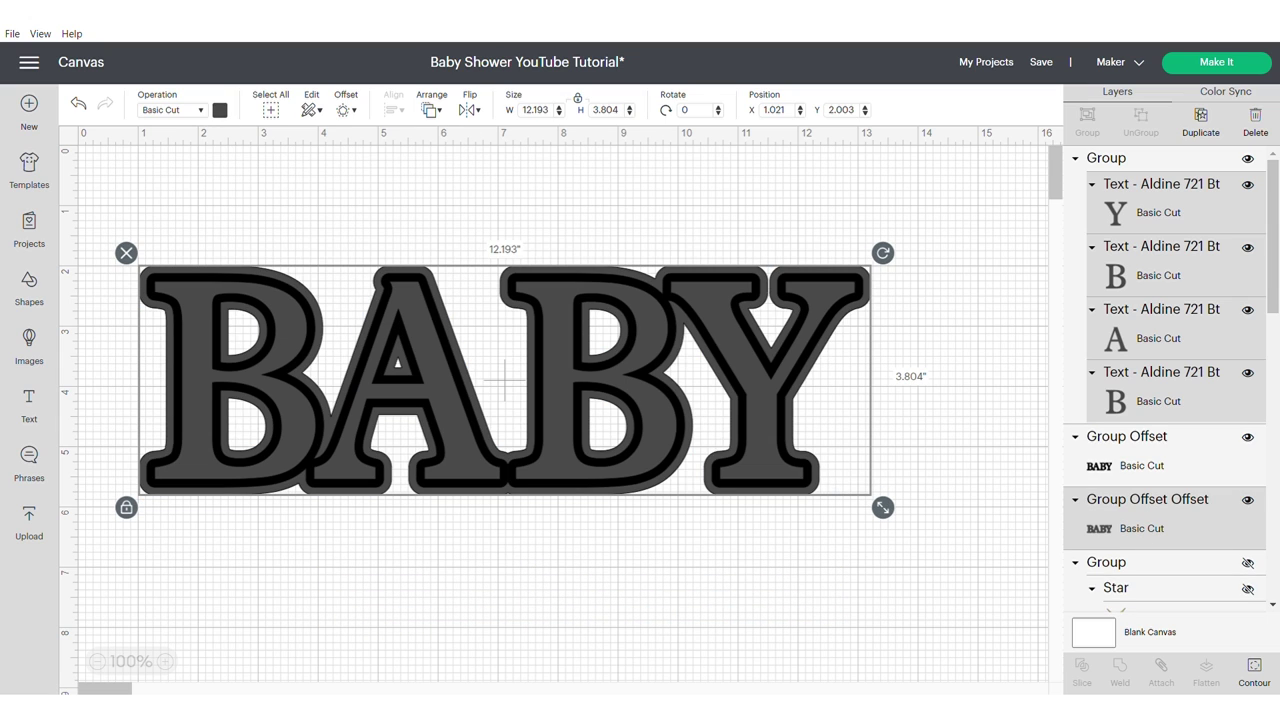
# - Recolour the BABY letters brown, the inner offset pale cream yellow and the outer offset the banner's gold
pyautogui.click(1106, 158)
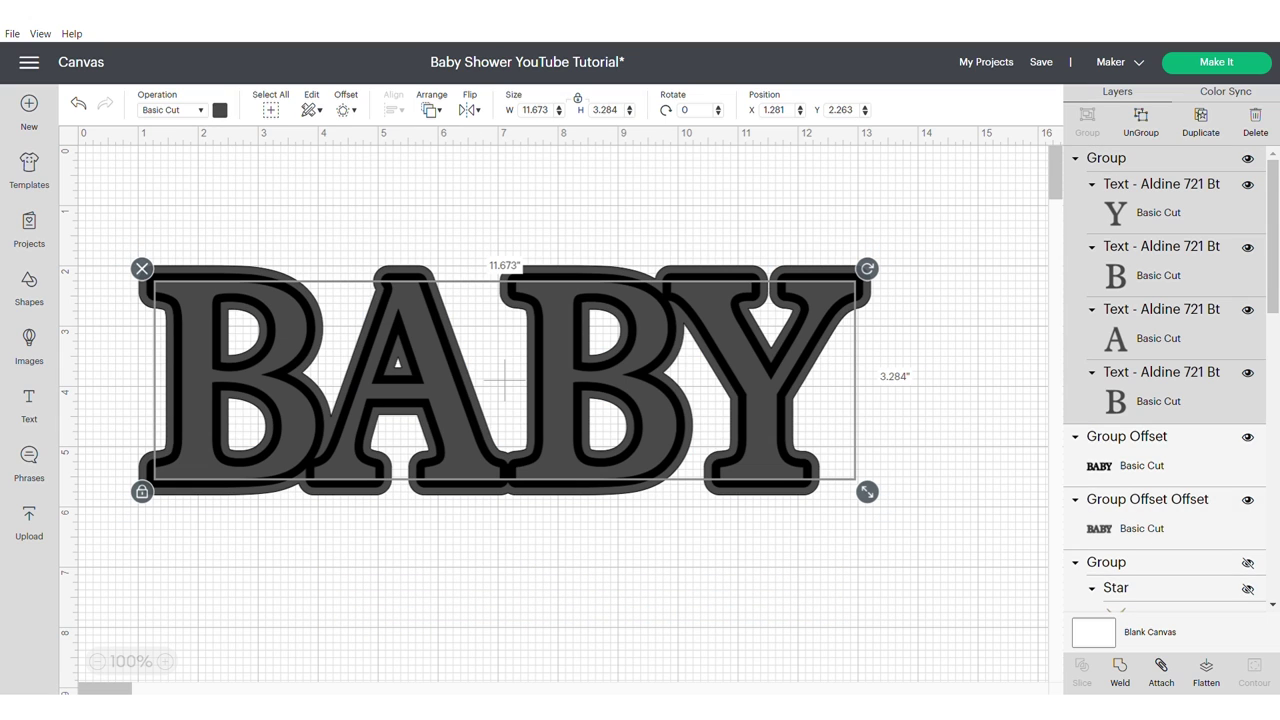
pyautogui.click(220, 110)
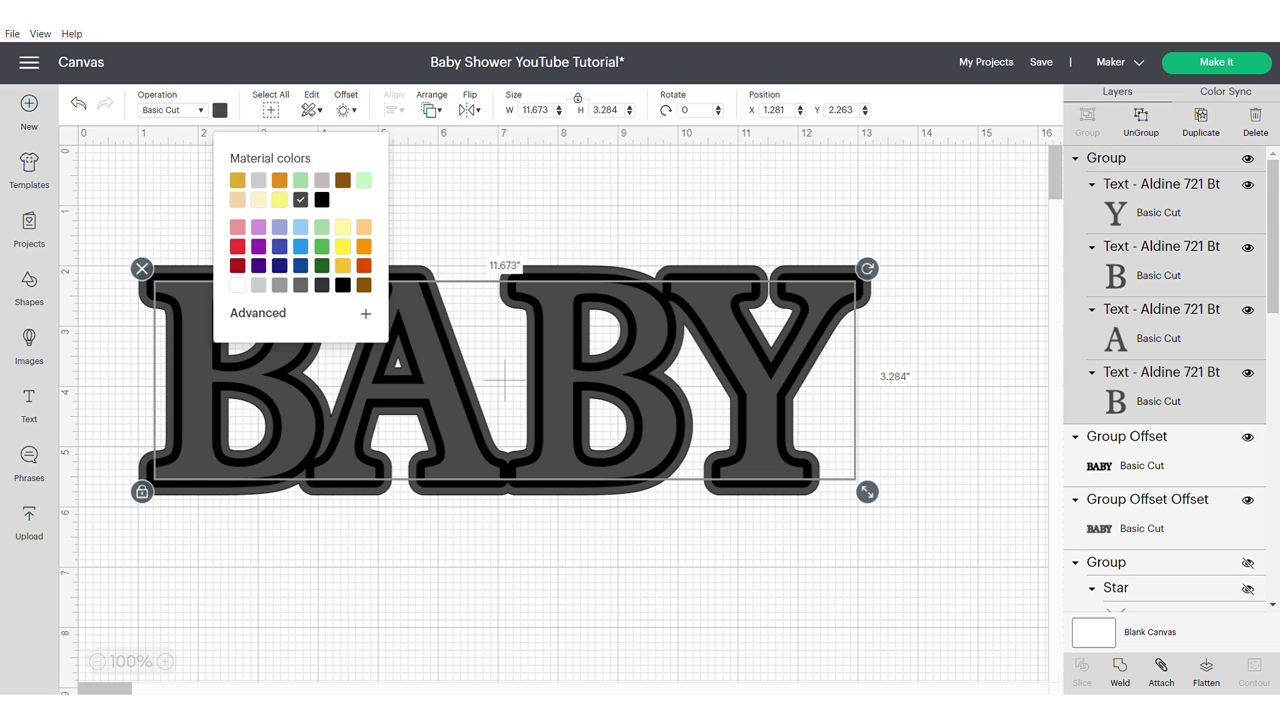
pyautogui.click(343, 181)
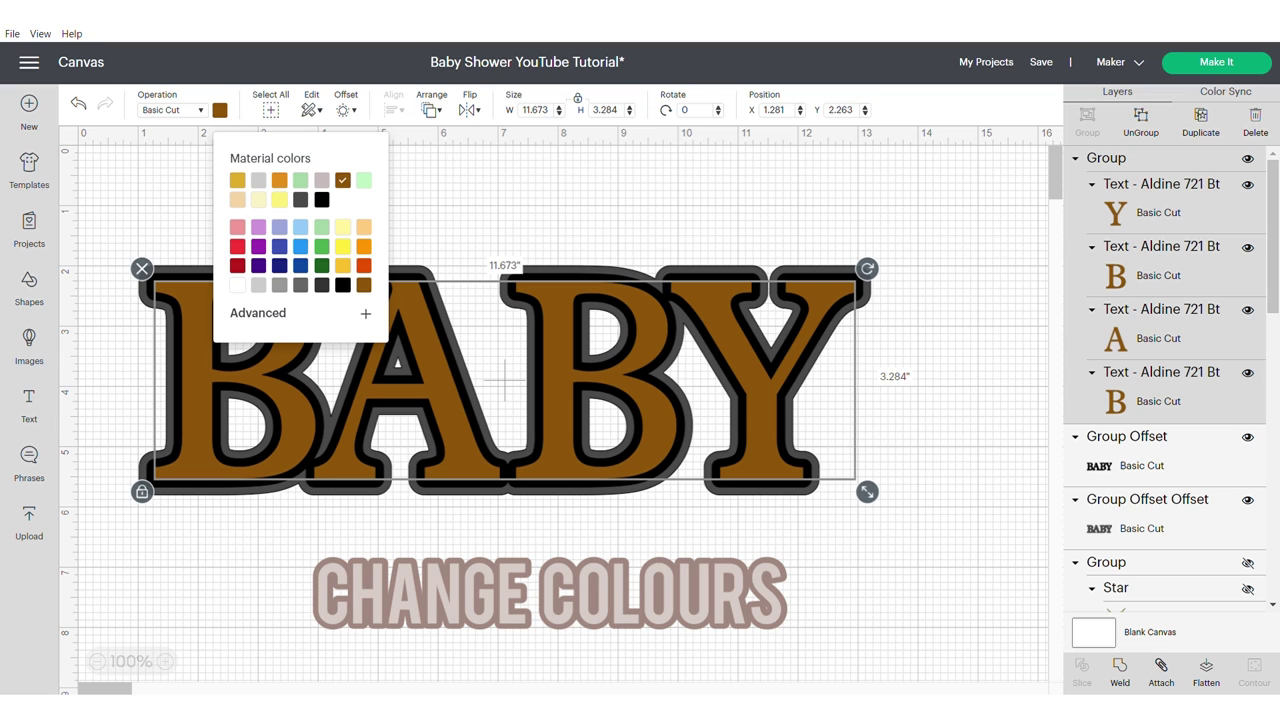
pyautogui.click(1142, 466)
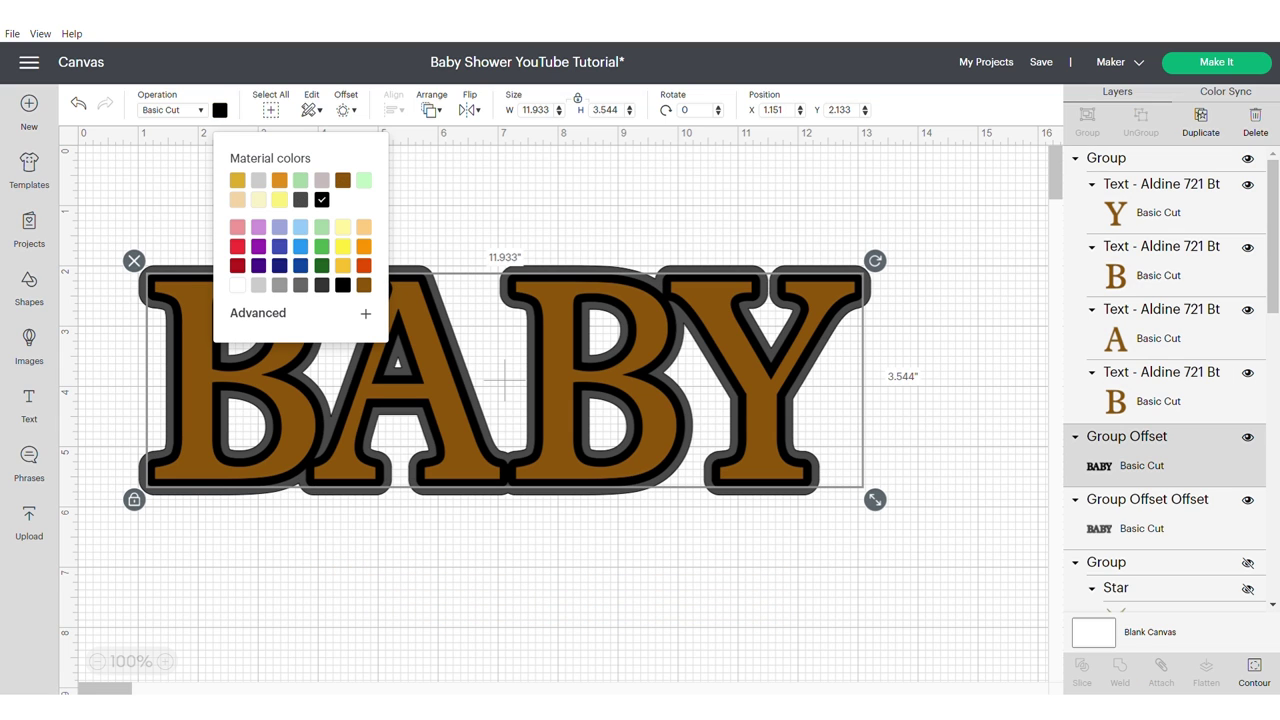
pyautogui.click(259, 200)
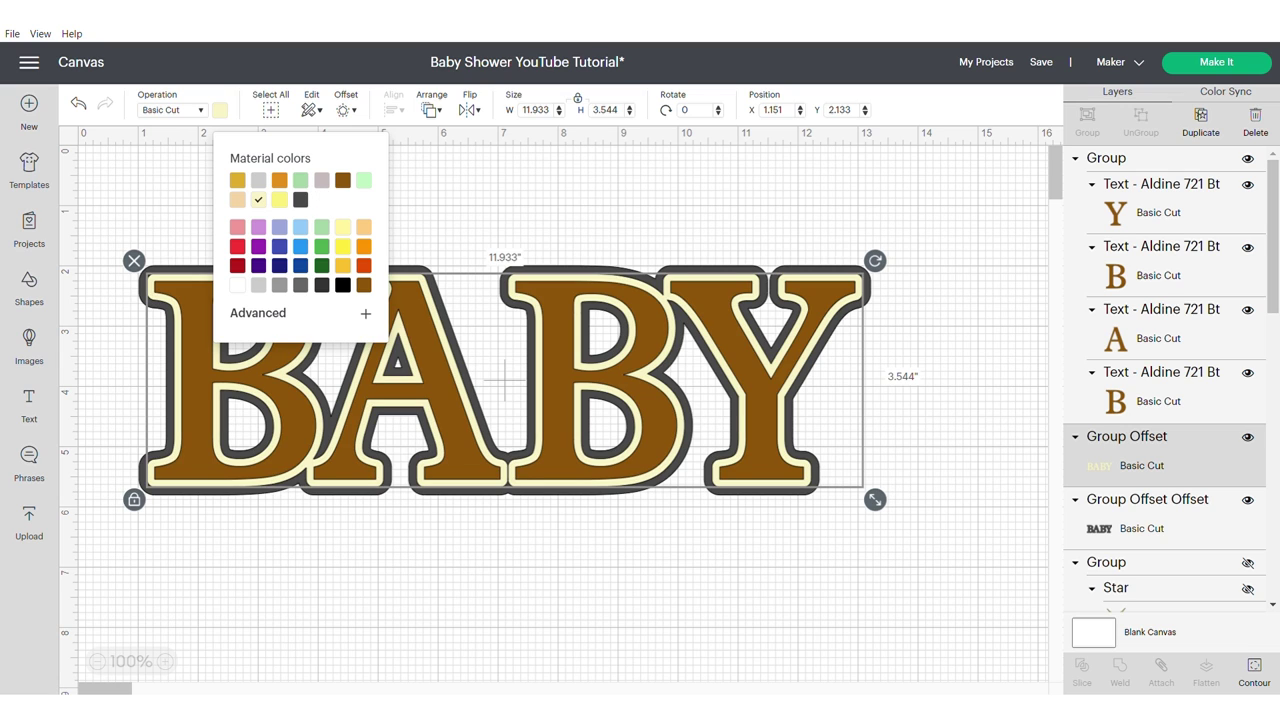
pyautogui.click(1142, 528)
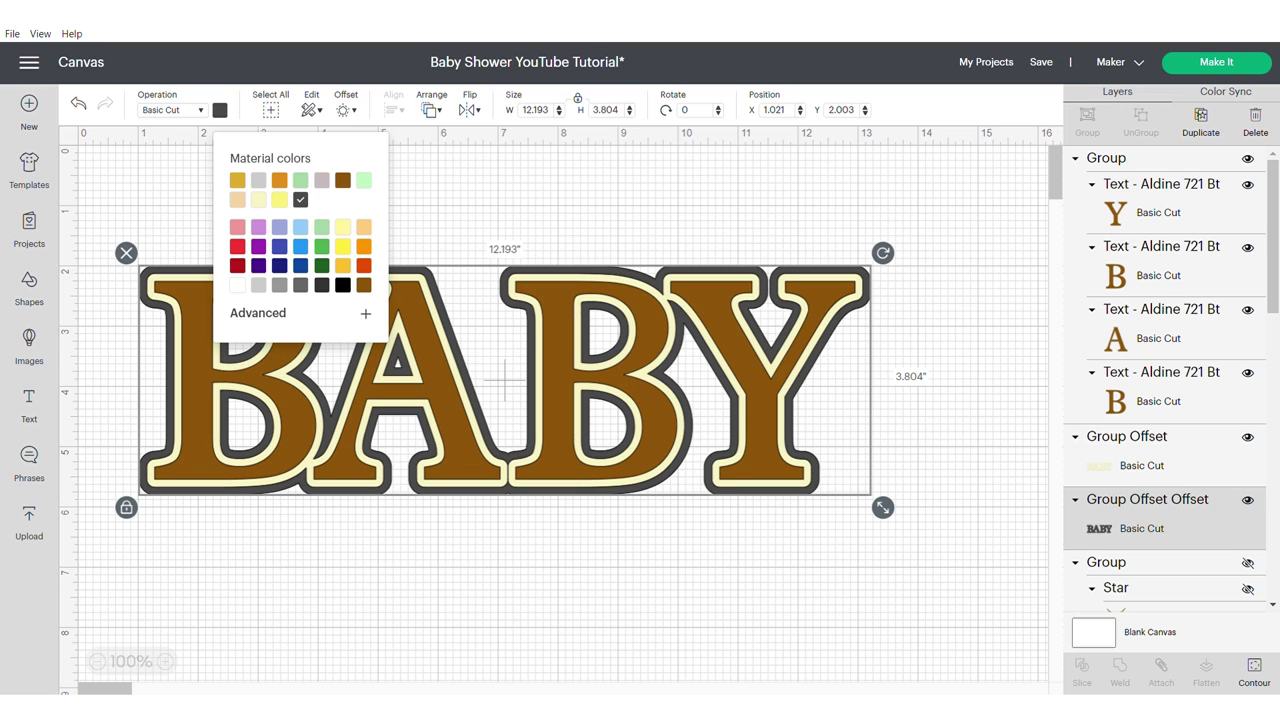
pyautogui.click(237, 181)
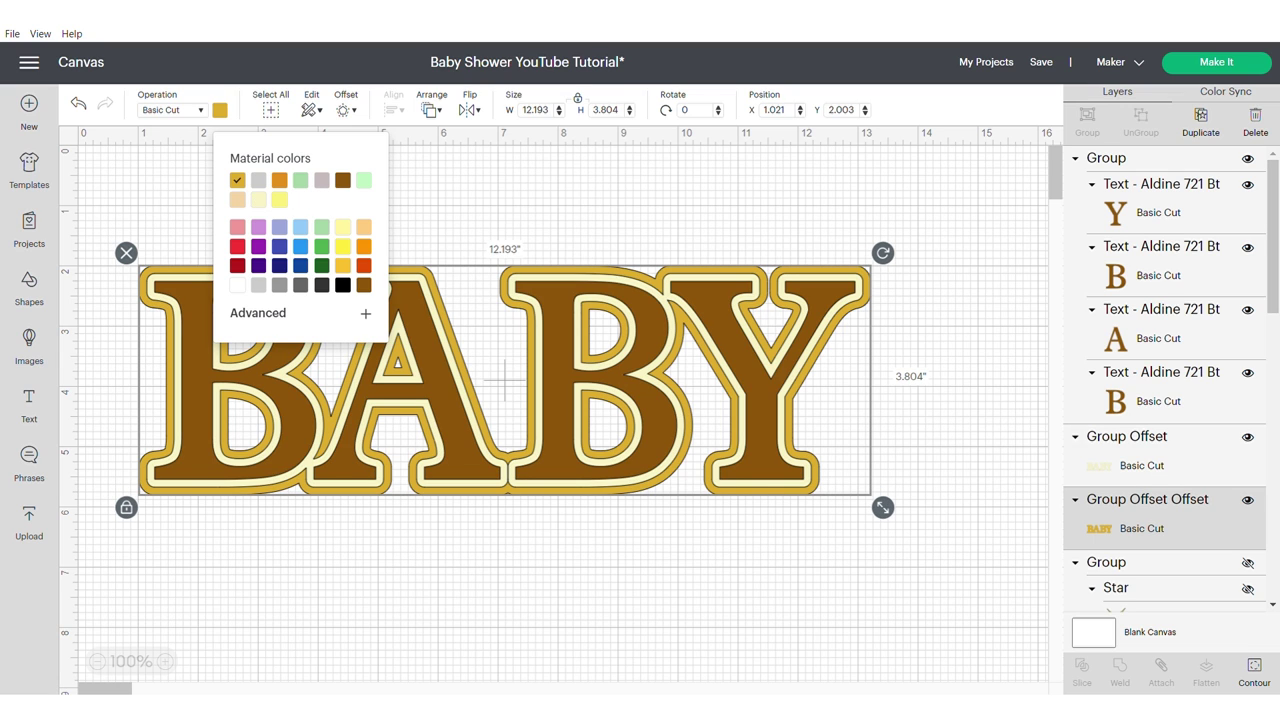
pyautogui.click(934, 467)
# - Duplicate the gold outer offset, place the copy over the original and send it to the back
pyautogui.moveTo(934, 467); pyautogui.dragTo(453, 328)
pyautogui.click(1142, 528)
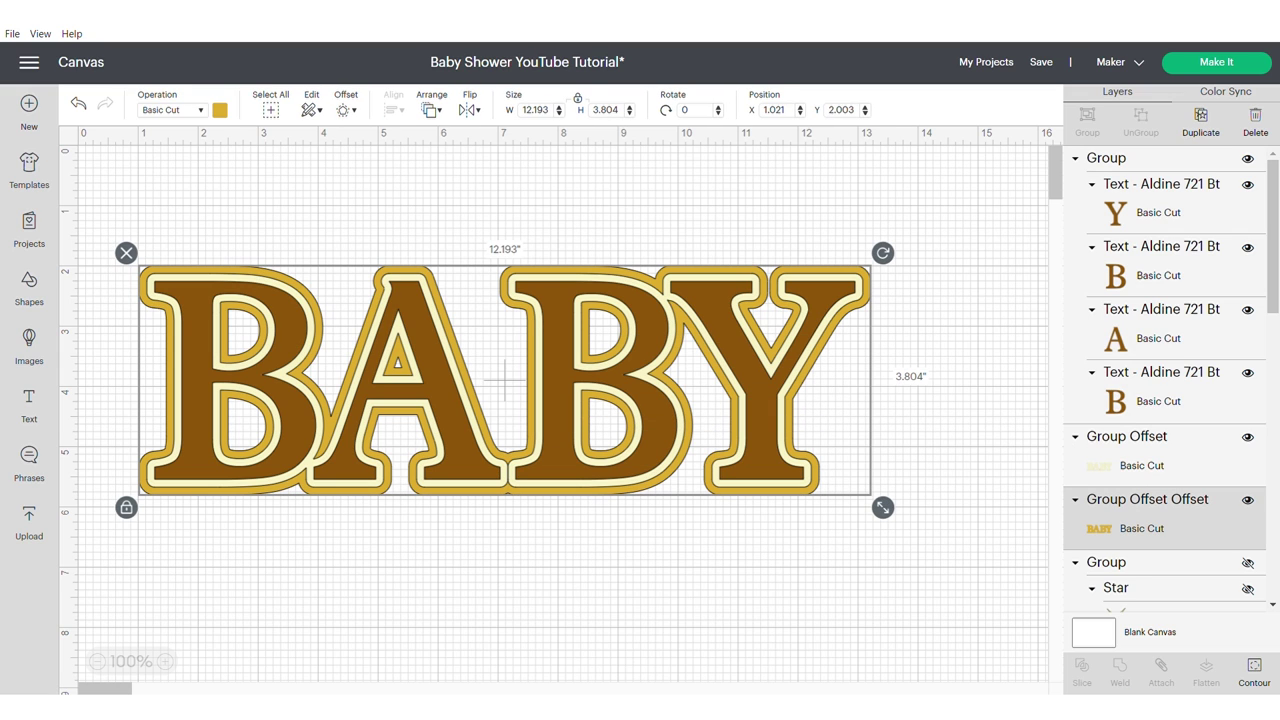
pyautogui.rightClick(1124, 532)
pyautogui.click(1170, 247)
pyautogui.moveTo(650, 385); pyautogui.dragTo(627, 372)
pyautogui.moveTo(497, 382); pyautogui.dragTo(503, 381)
pyautogui.rightClick(752, 375)
pyautogui.click(790, 331)
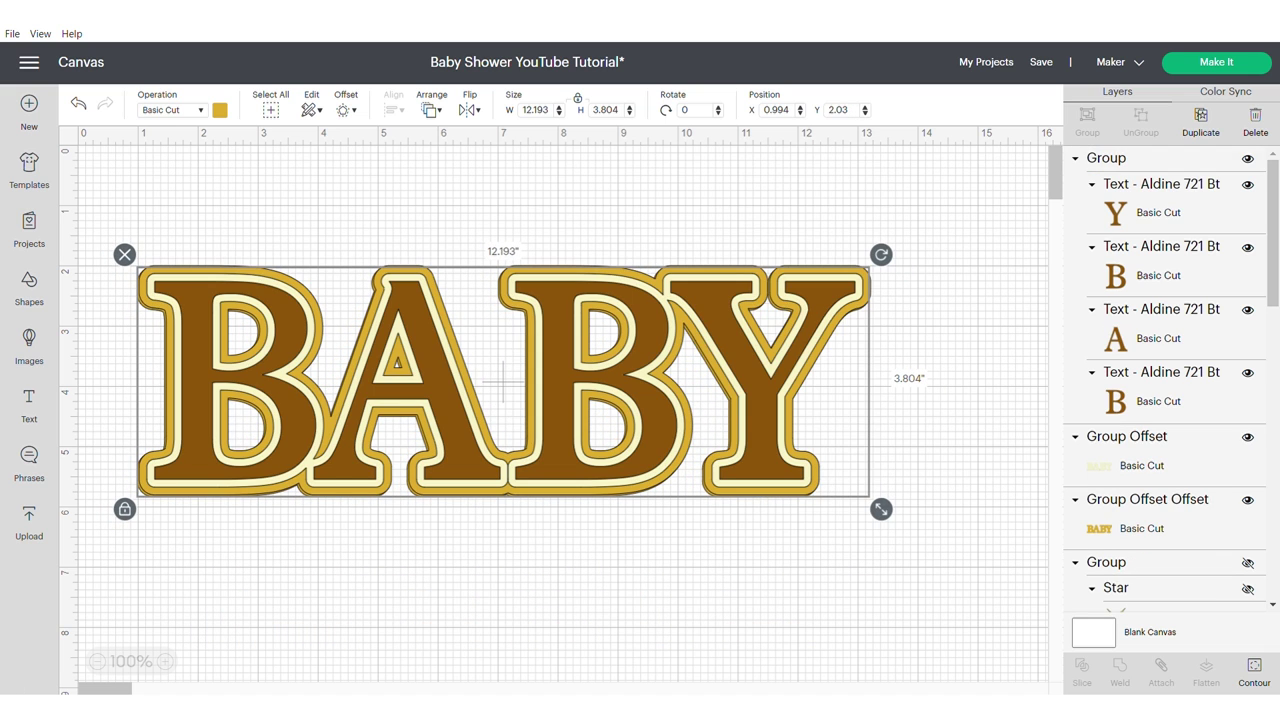
# - Centre all visible BABY layers on one another and group them
pyautogui.hotkey('ctrl', 'a')
pyautogui.click(390, 109)
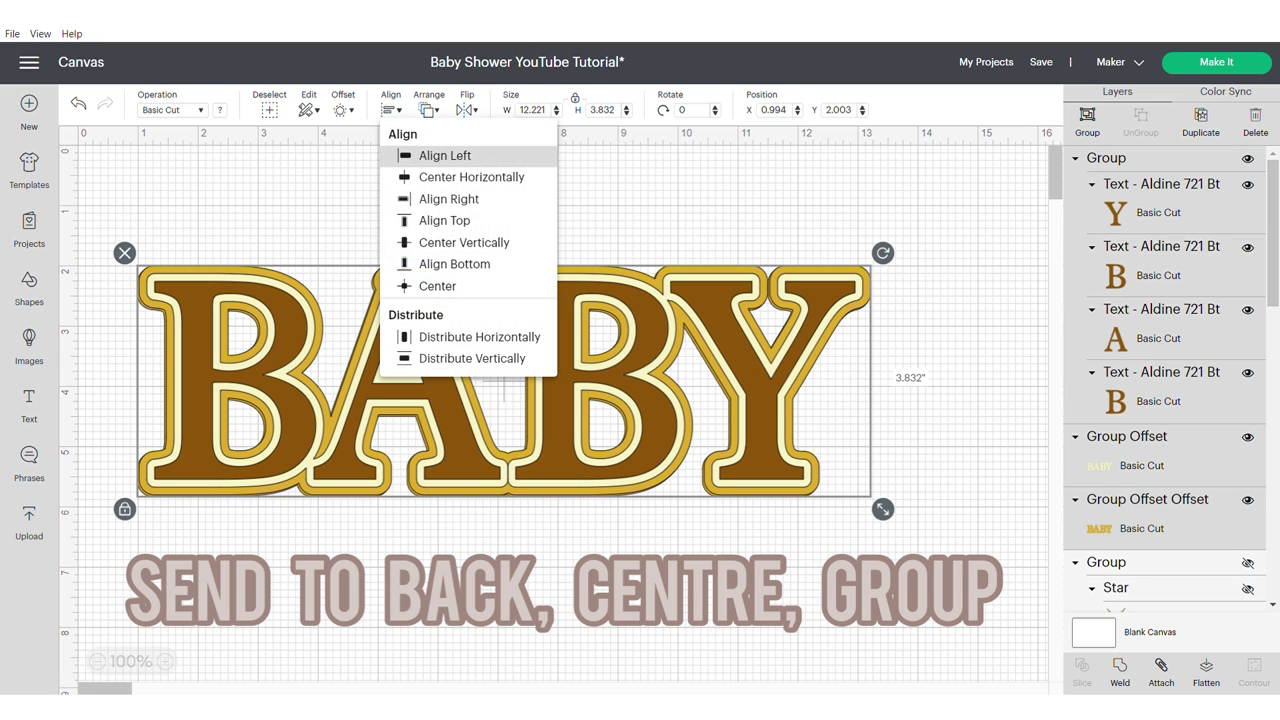
pyautogui.click(430, 287)
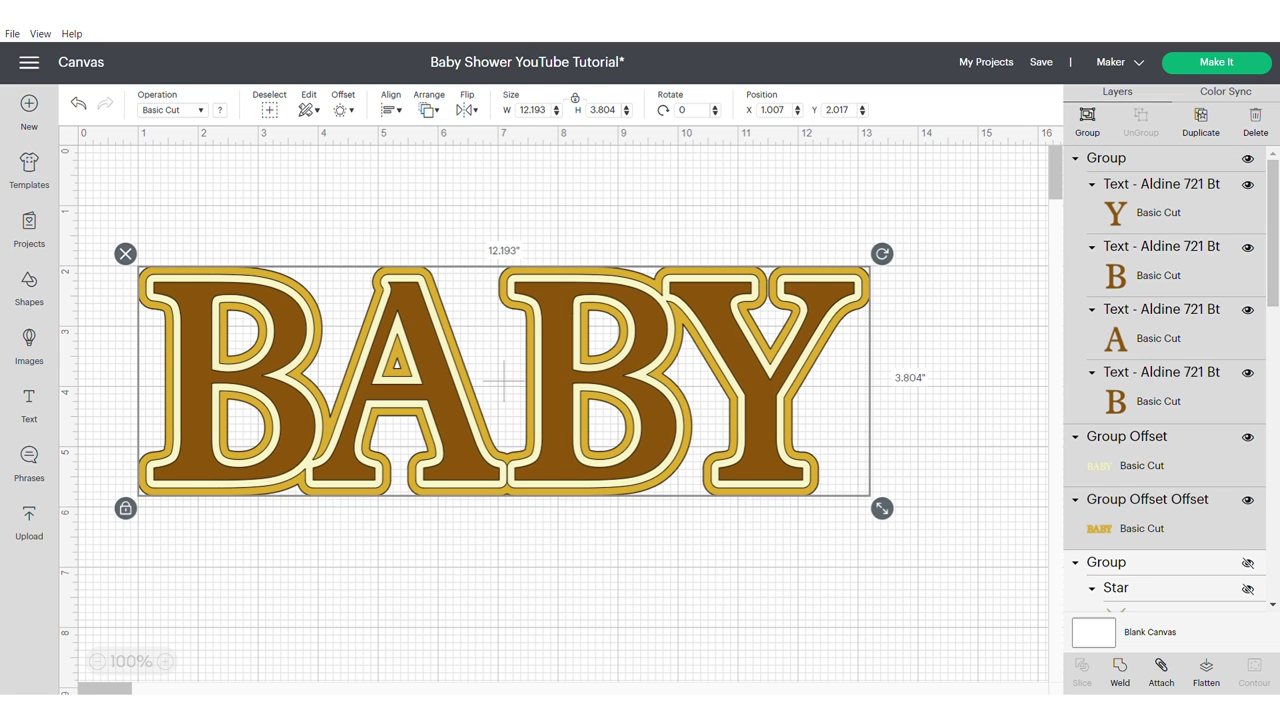
pyautogui.hotkey('ctrl', 'g')
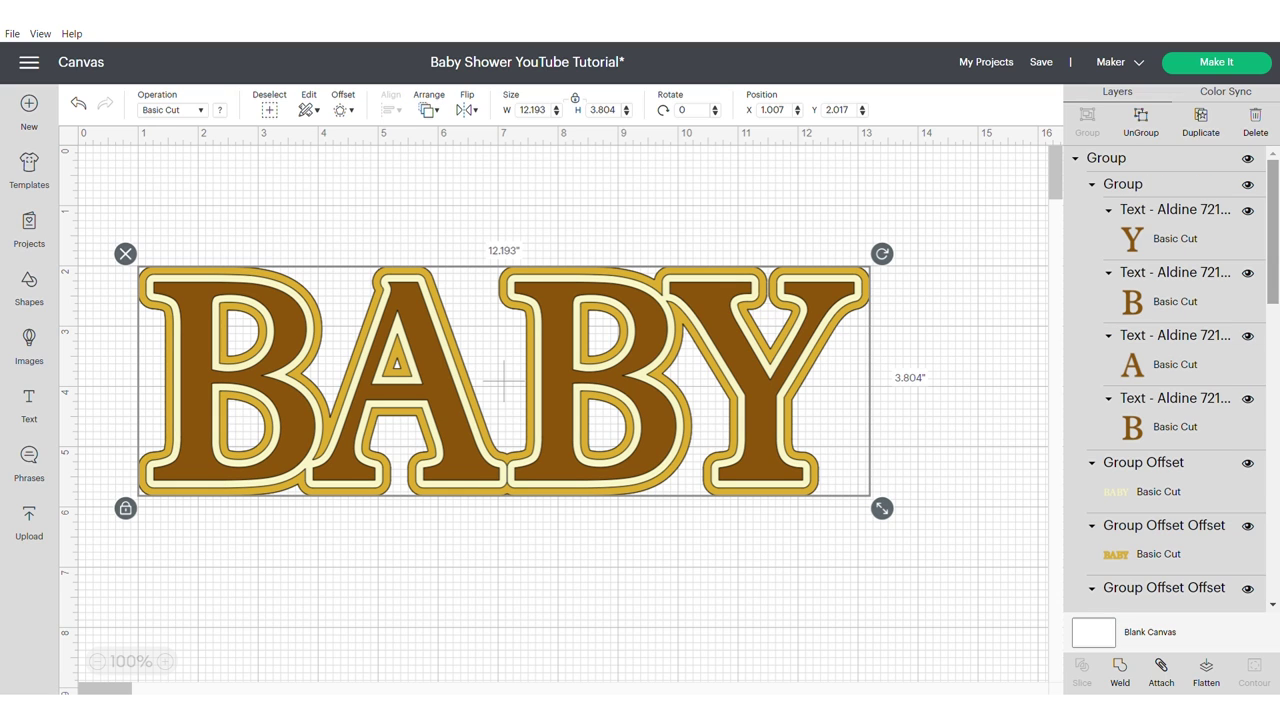
# - Unhide the moon, star and banner design, scale the BABY group to about 4.34 in wide and position it just above the banner
pyautogui.scroll(-5, 1165, 380)
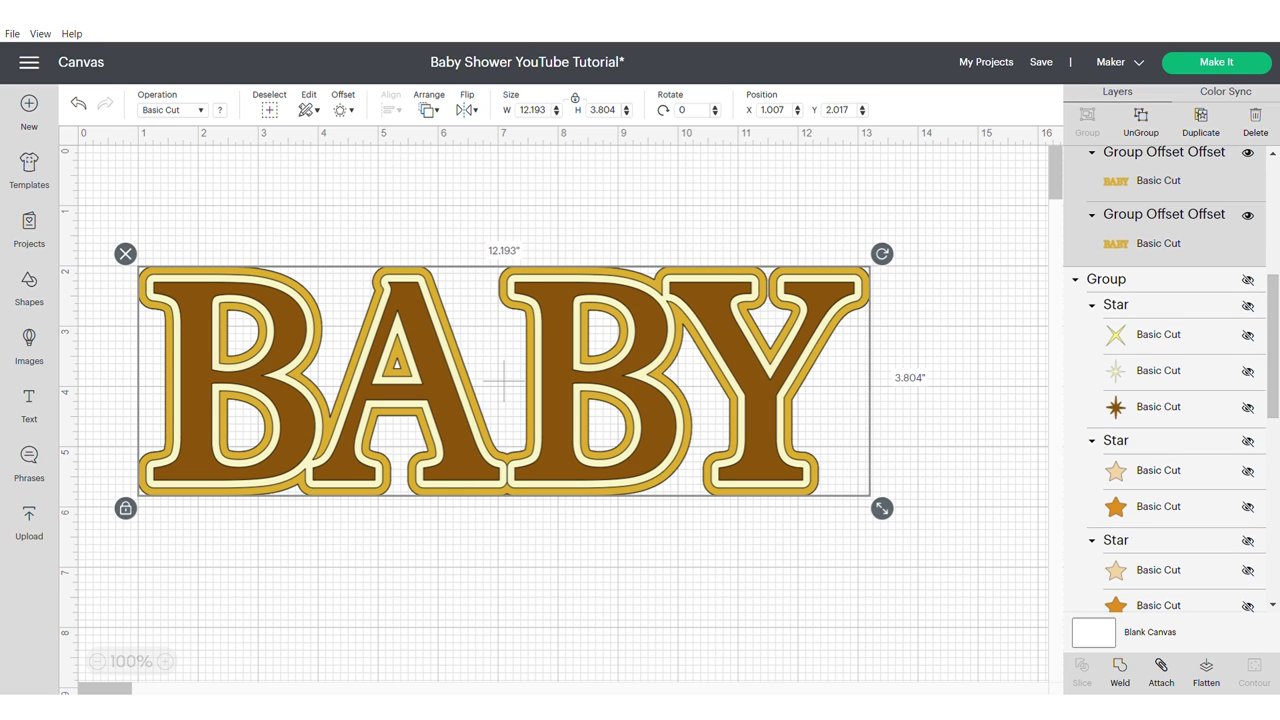
pyautogui.click(1247, 279)
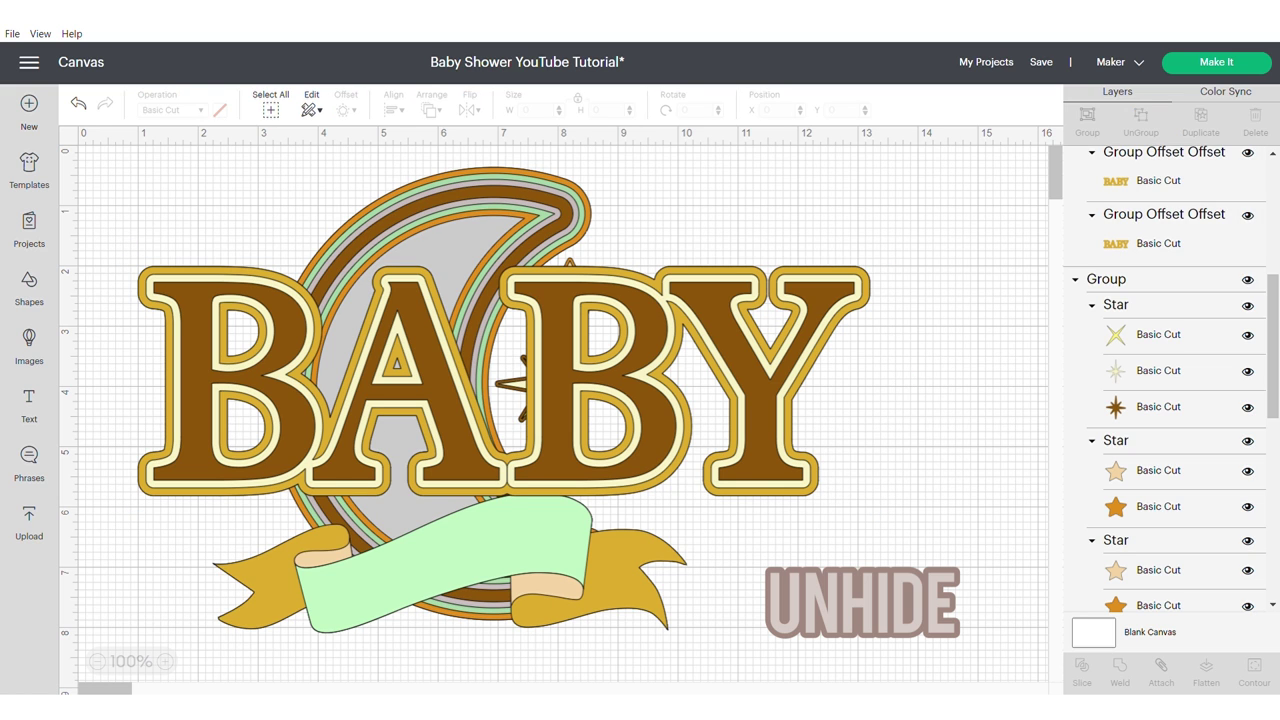
pyautogui.click(770, 400)
pyautogui.moveTo(883, 509); pyautogui.dragTo(427, 365)
pyautogui.moveTo(277, 310); pyautogui.dragTo(411, 454)
pyautogui.moveTo(538, 500); pyautogui.dragTo(524, 496)
pyautogui.moveTo(381, 437); pyautogui.dragTo(381, 468)
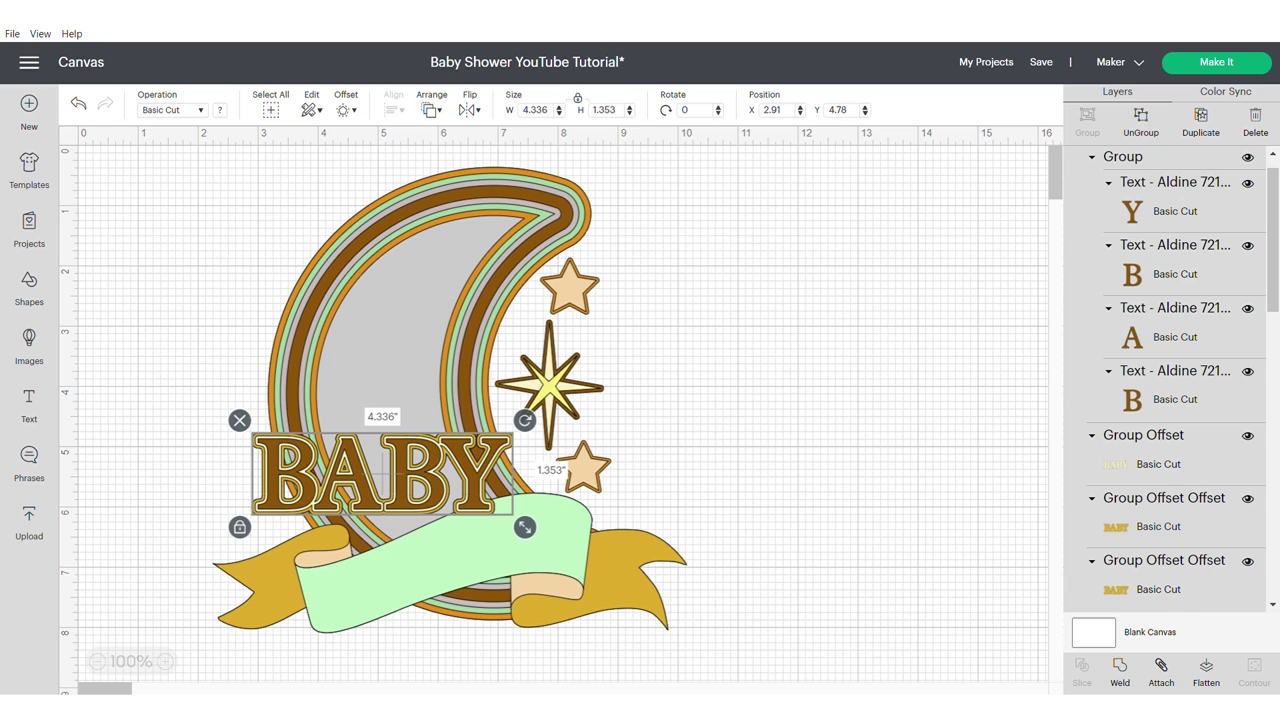
pyautogui.press('Escape')
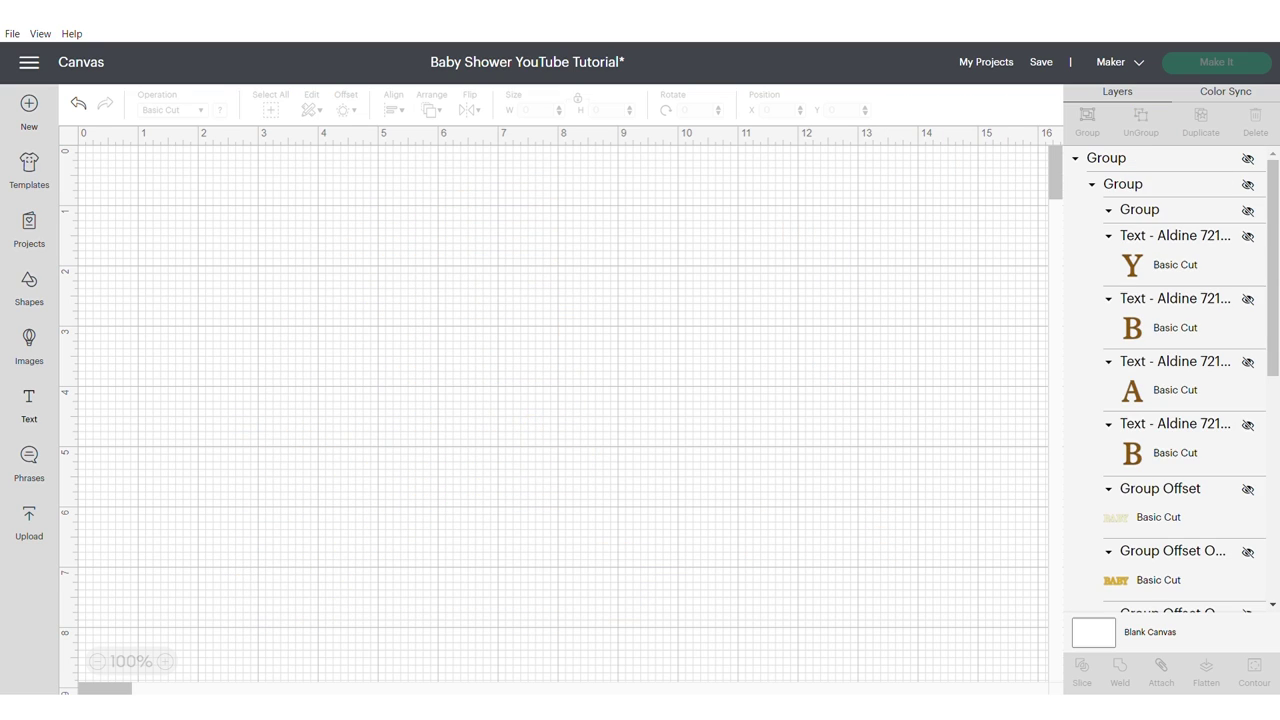
# - Add the baby's first name as Amalfi Coast text, enlarge it to about 9.81 in wide and reposition it on the canvas
pyautogui.click(29, 405)
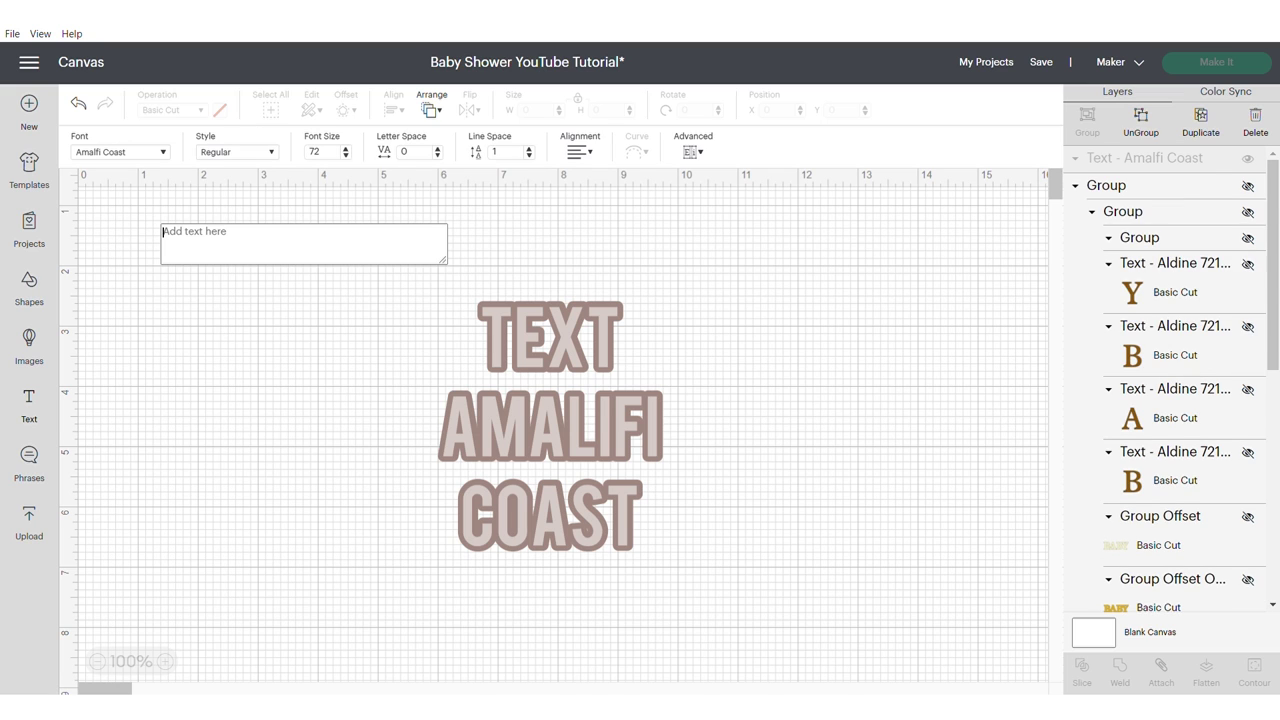
pyautogui.write('Lewis')
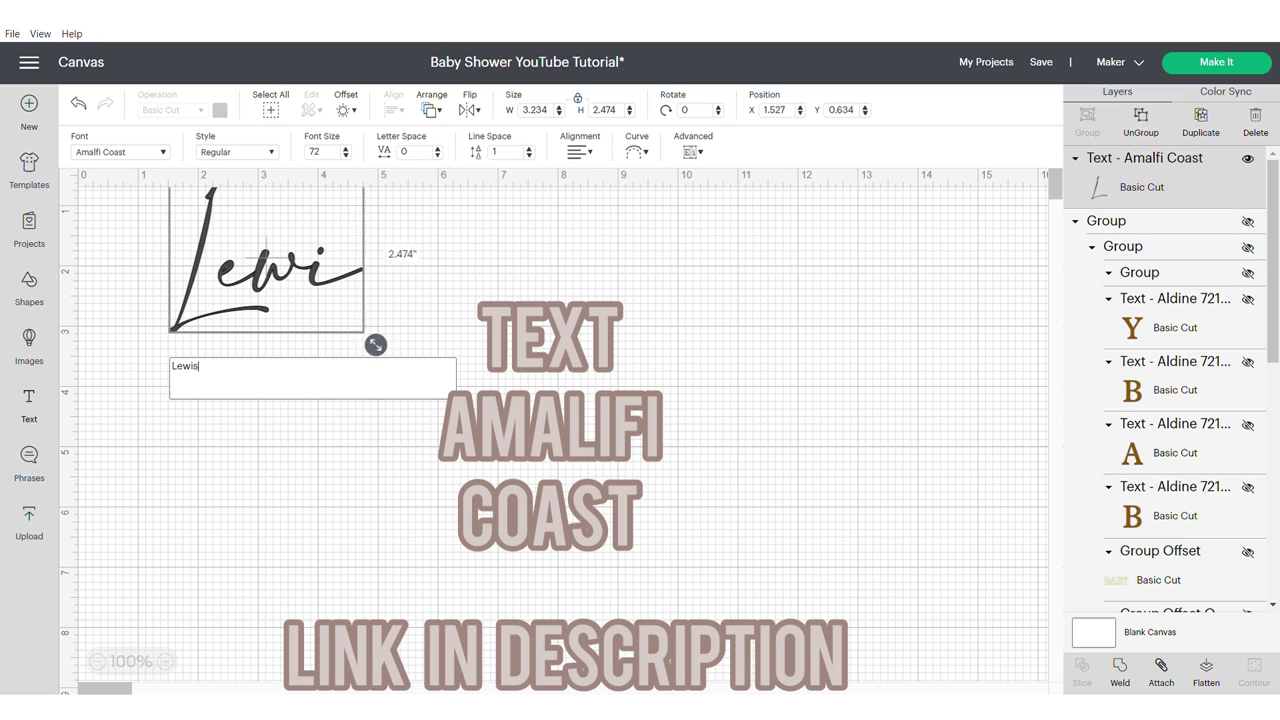
pyautogui.moveTo(290, 257); pyautogui.dragTo(450, 384)
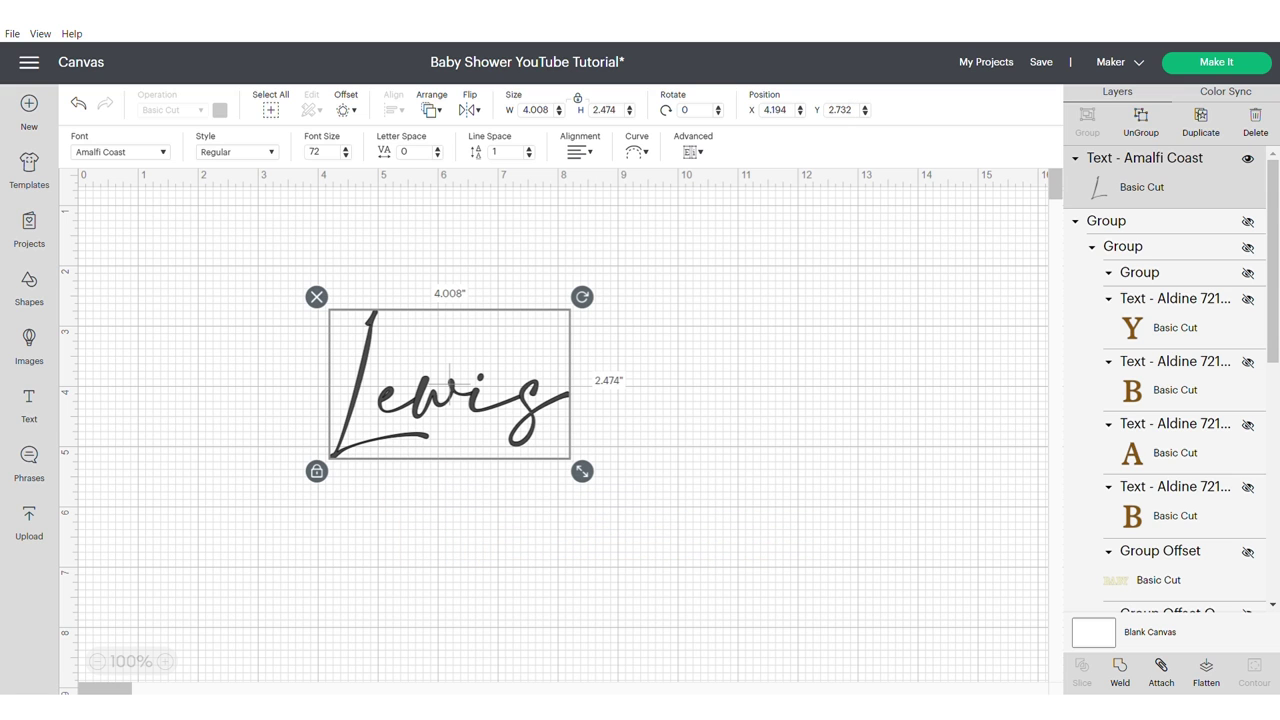
pyautogui.moveTo(582, 471); pyautogui.dragTo(930, 687)
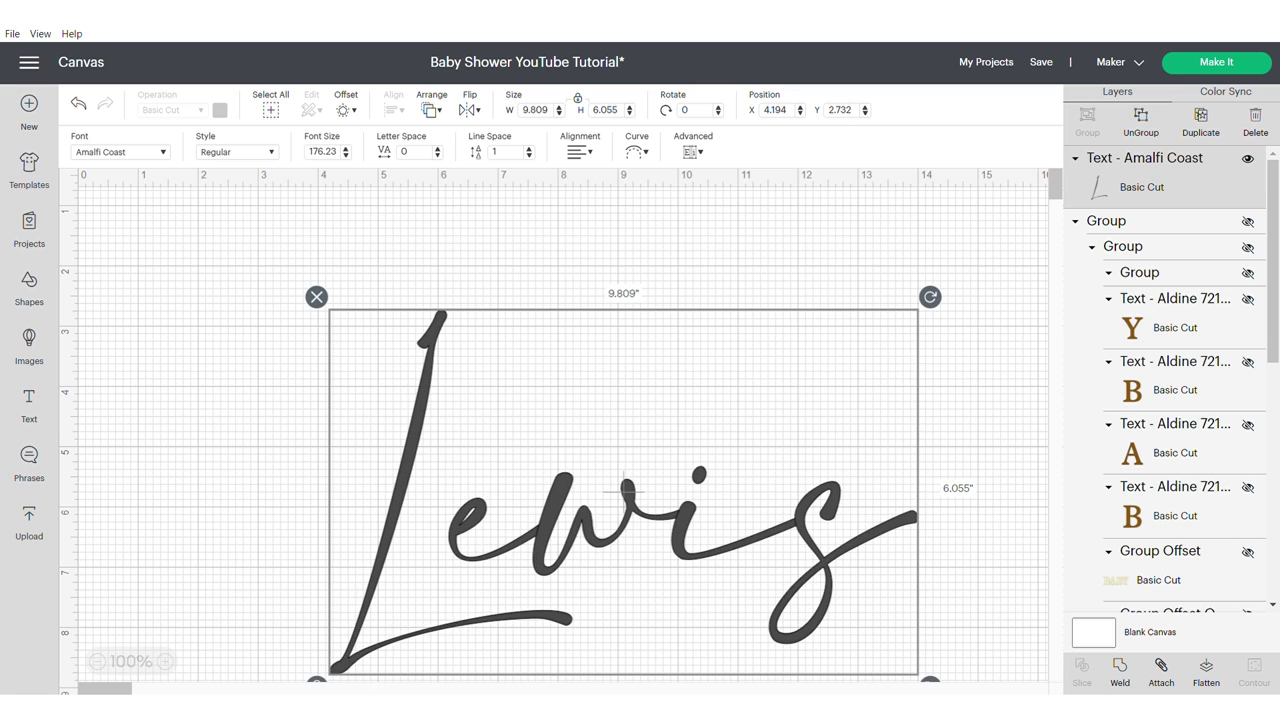
pyautogui.moveTo(624, 492); pyautogui.dragTo(533, 394)
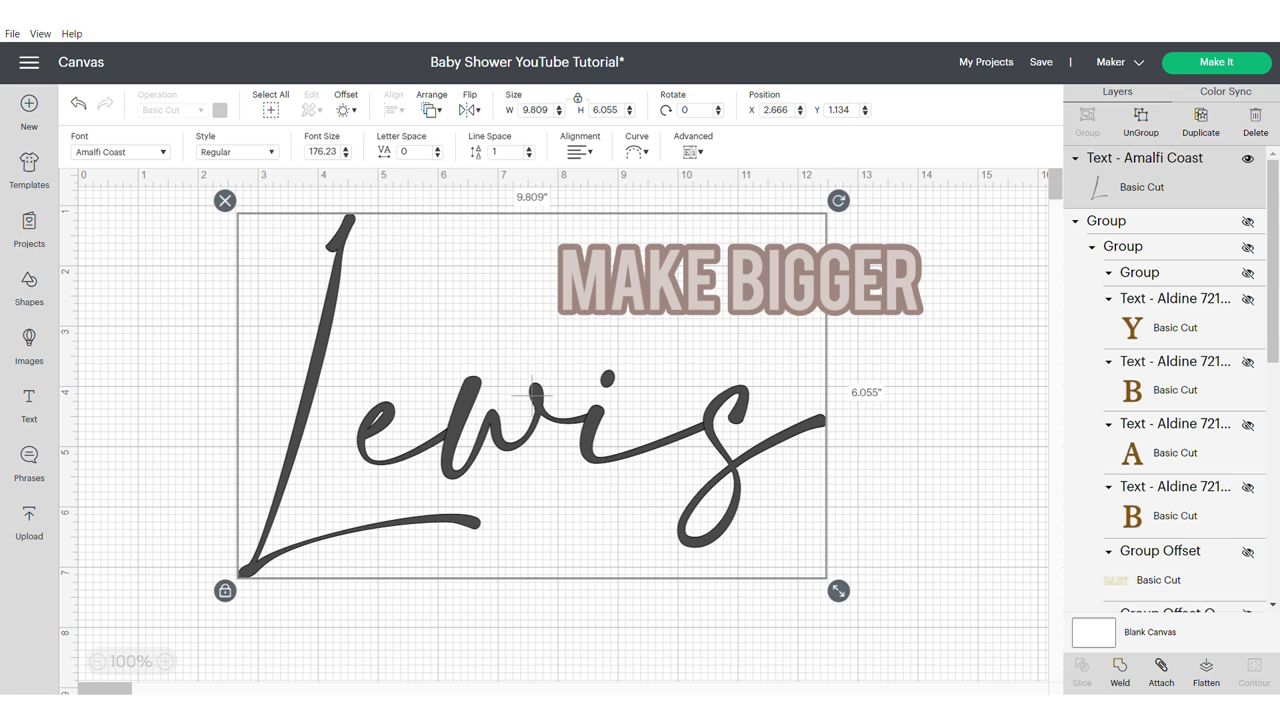
# - Ungroup the name into separate letters and move the capital letter closer so it joins the e
pyautogui.hotkey('ctrl', 'shift', 'g')
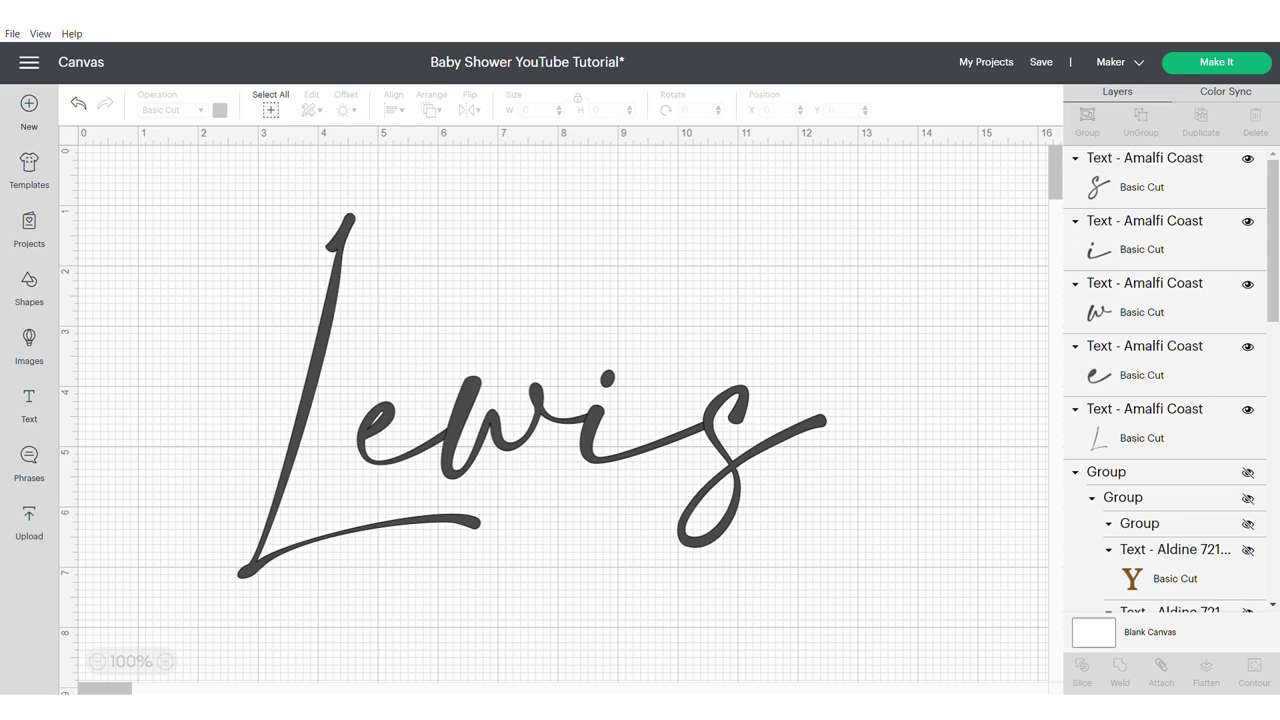
pyautogui.click(435, 395)
pyautogui.moveTo(437, 392); pyautogui.dragTo(410, 390)
pyautogui.moveTo(836, 517); pyautogui.dragTo(475, 345)
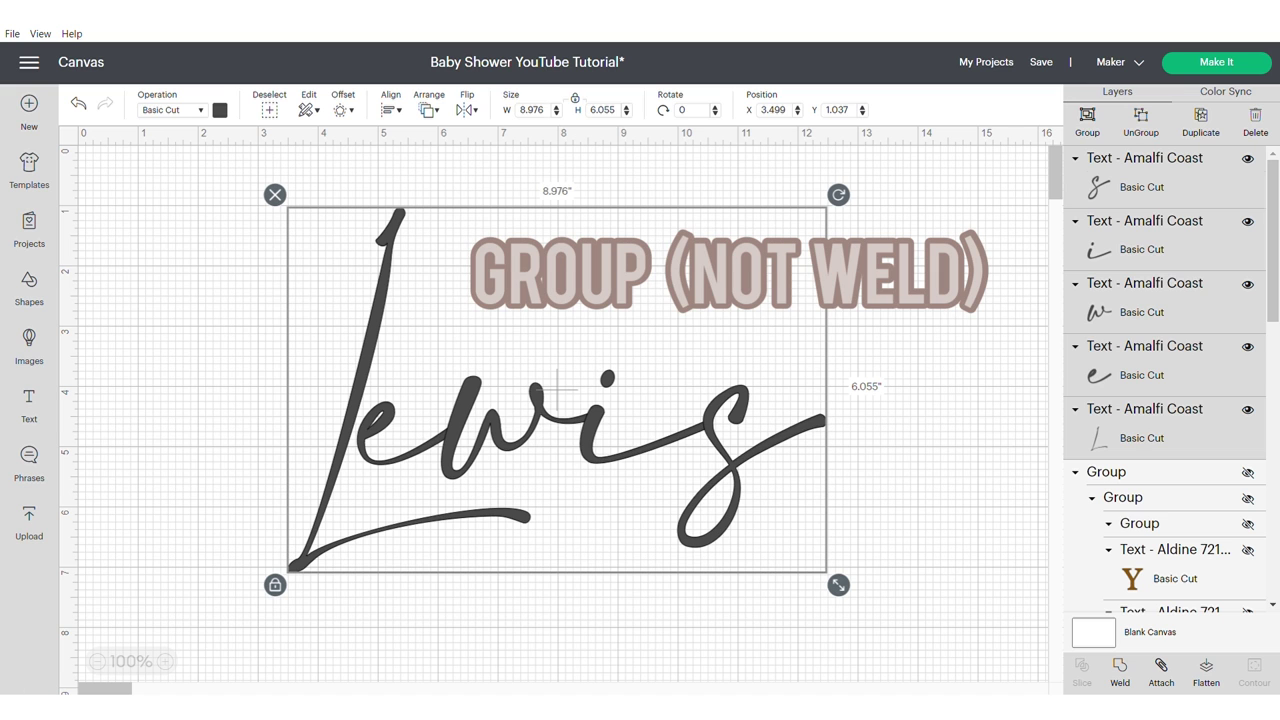
# - Scale the name's letters together to about 10.42 in wide and recentre them on the canvas
pyautogui.hotkey('ctrl', 'g')
pyautogui.moveTo(873, 608); pyautogui.dragTo(929, 646)
pyautogui.moveTo(602, 420); pyautogui.dragTo(521, 395)
pyautogui.hotkey('ctrl', 'shift', 'g')
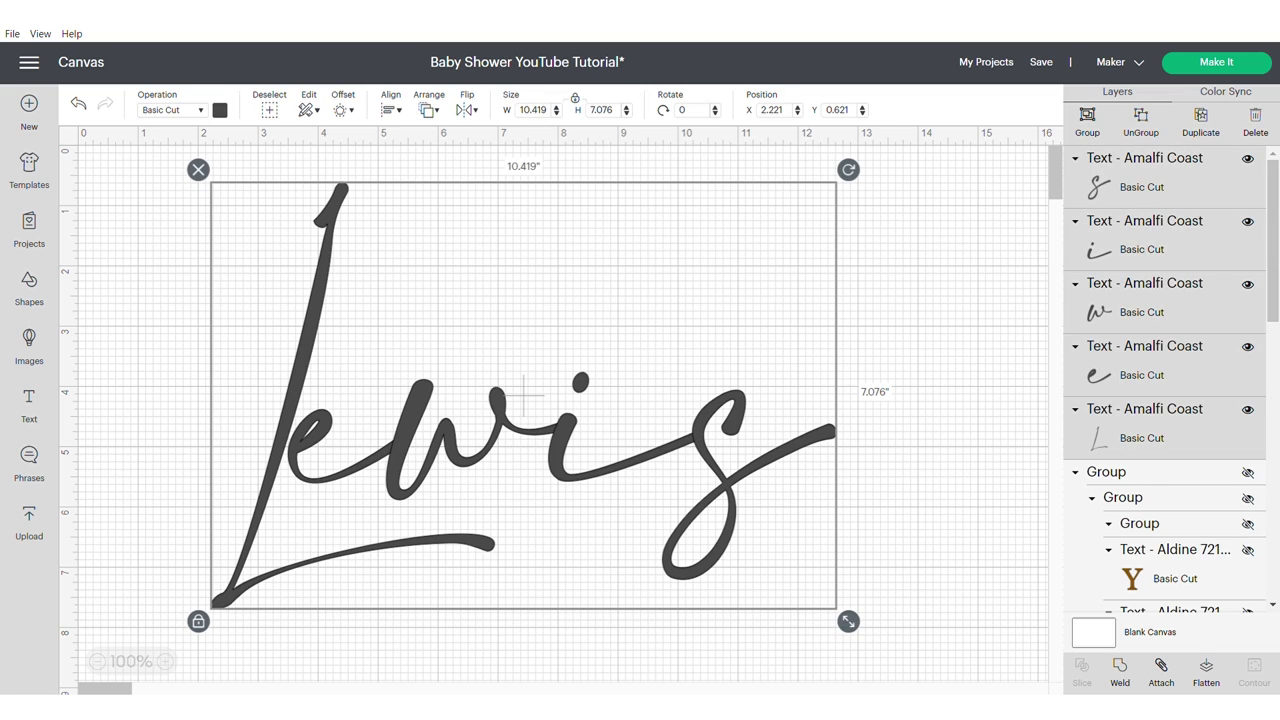
# - Group the name's letters and add a welded, rounded 0.05 in offset around them
pyautogui.hotkey('ctrl', 'g')
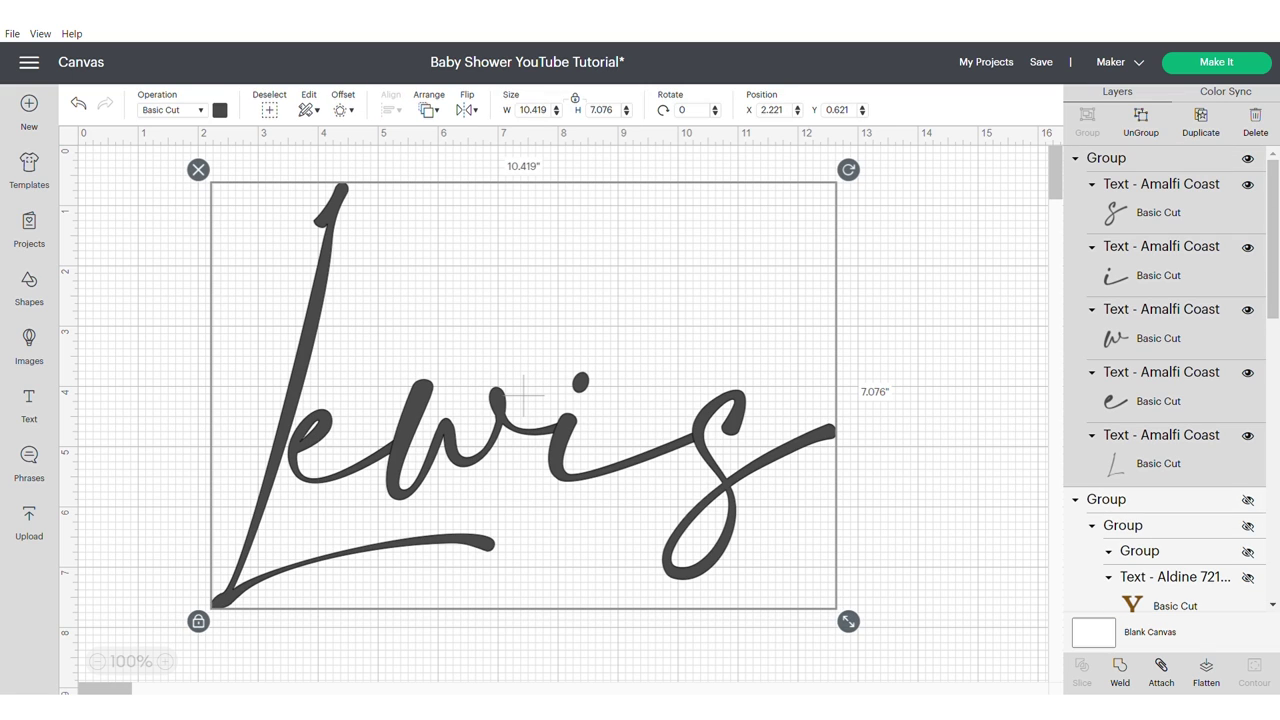
pyautogui.click(343, 110)
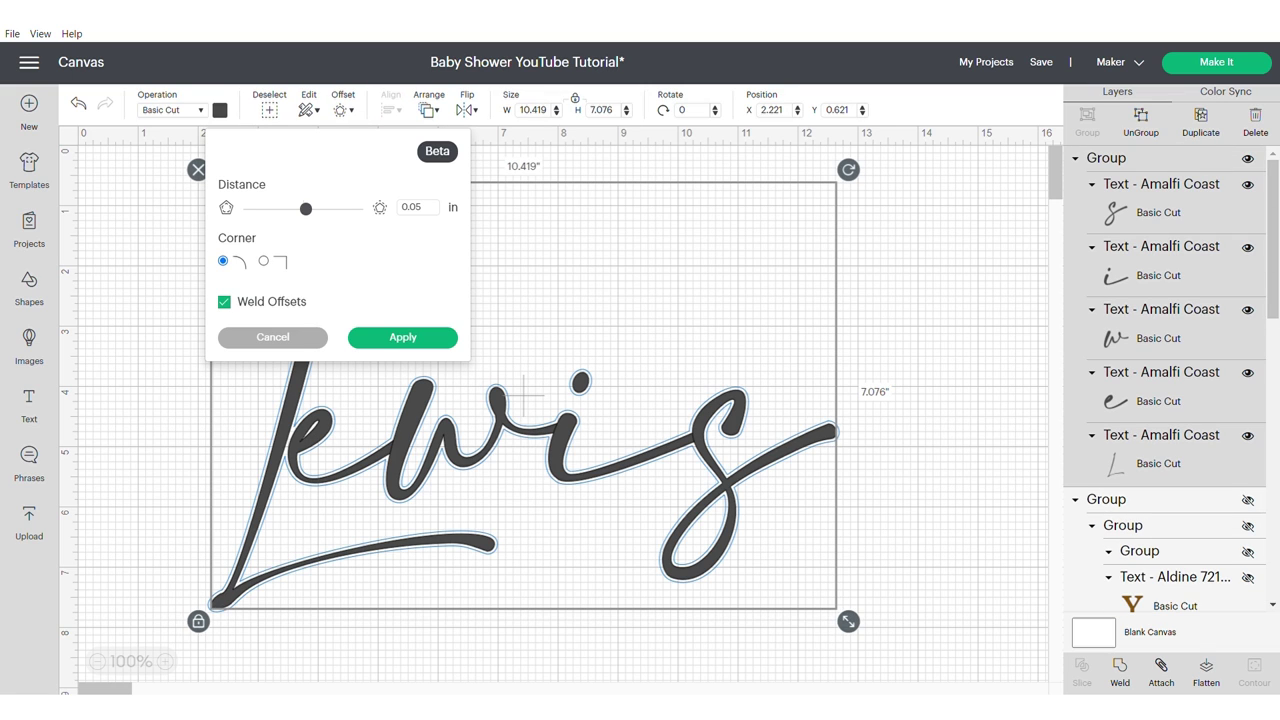
pyautogui.click(403, 337)
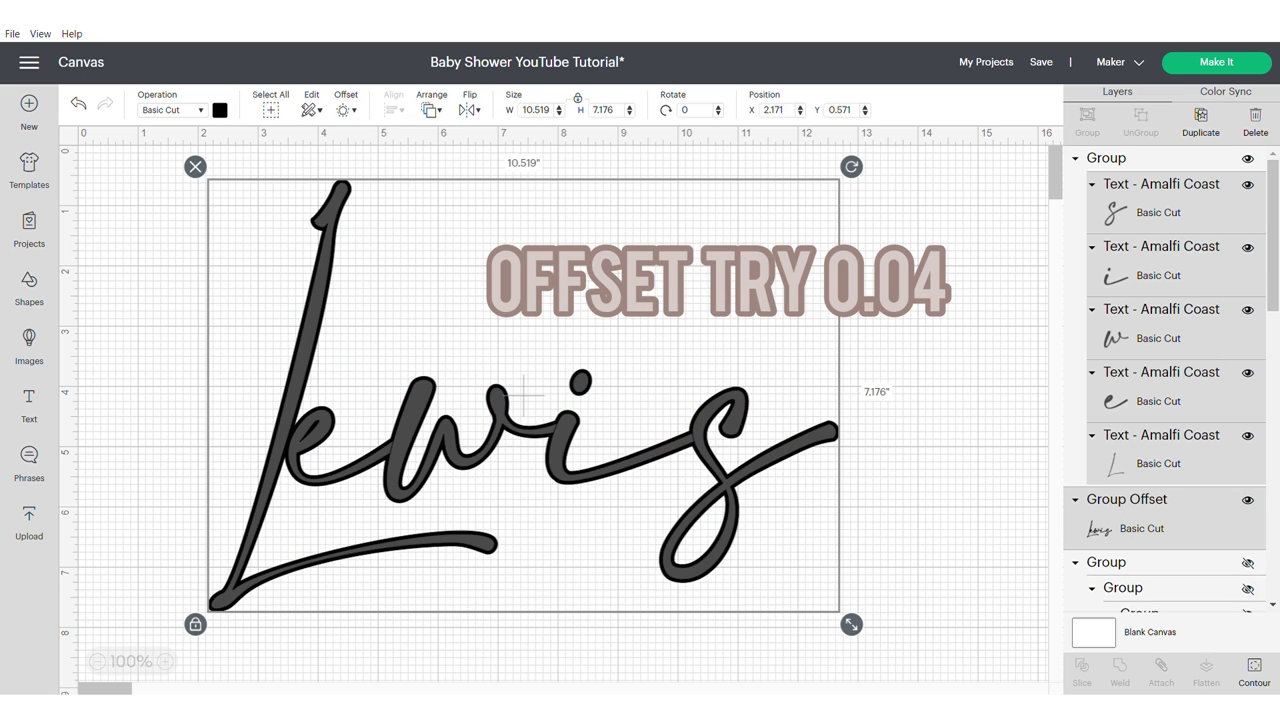
# - Weld the name's letters into one shape and slice it with the offset
pyautogui.moveTo(978, 524); pyautogui.dragTo(408, 346)
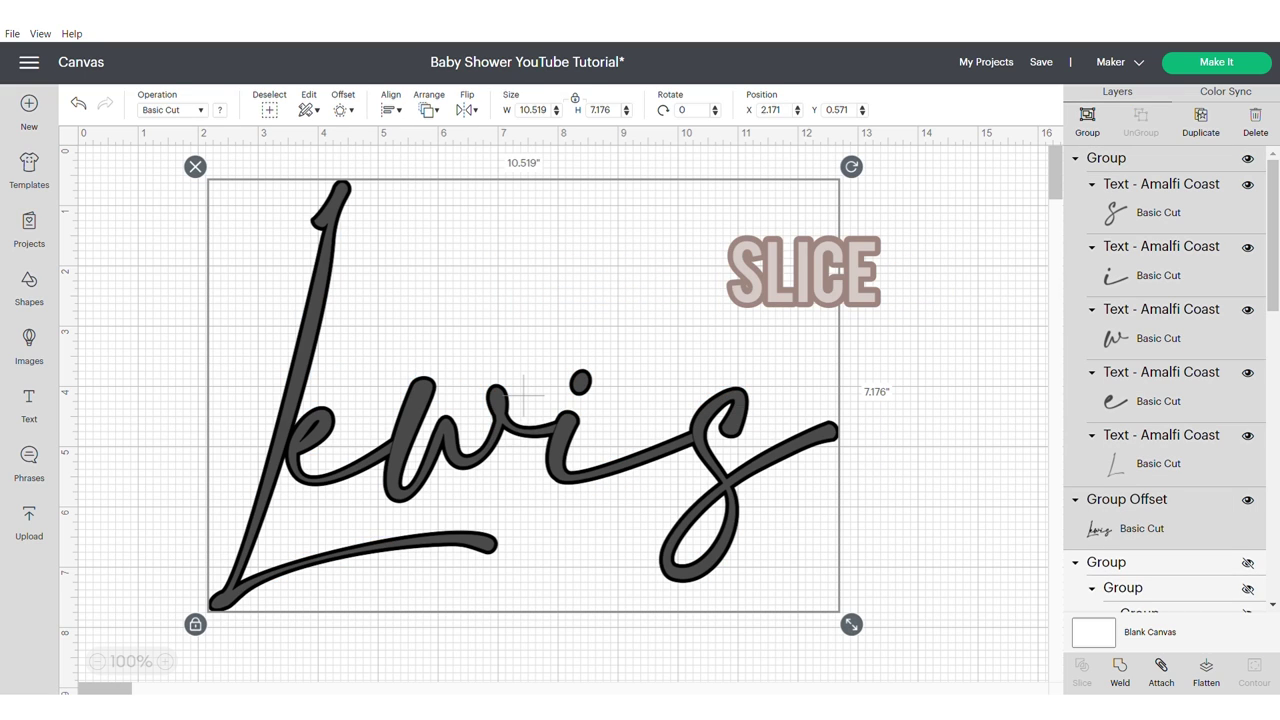
pyautogui.click(1106, 158)
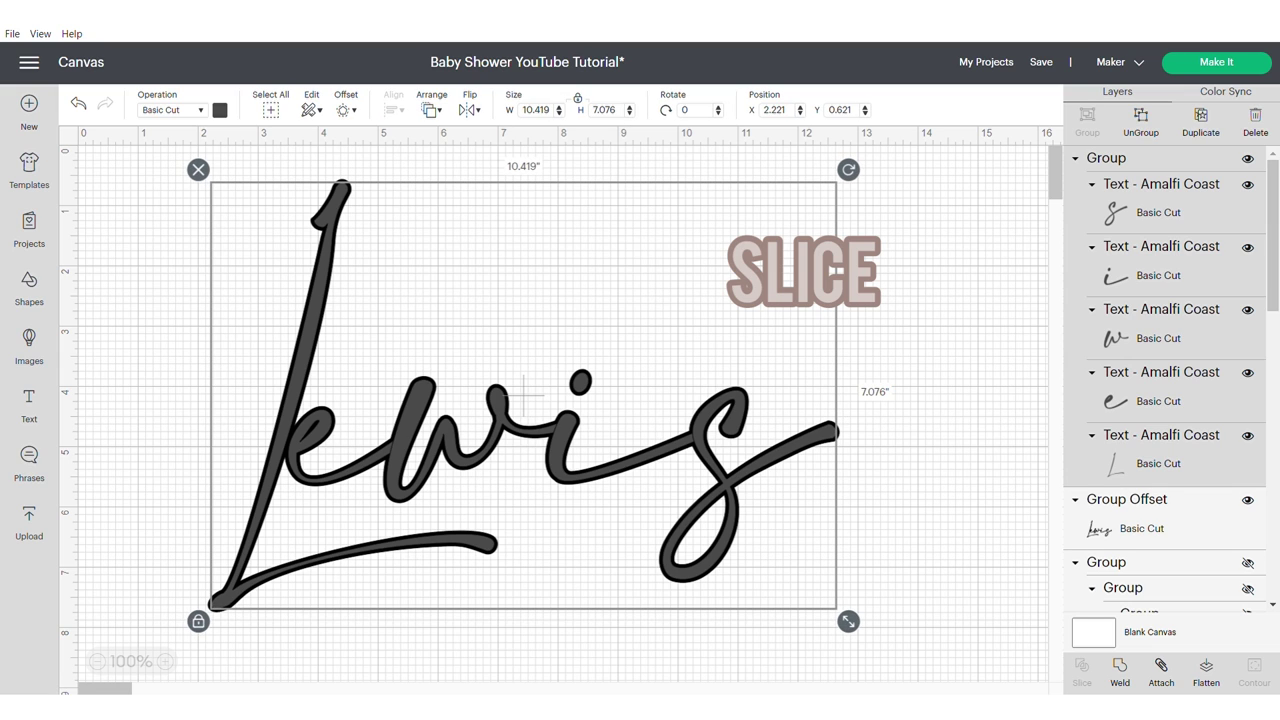
pyautogui.click(1120, 672)
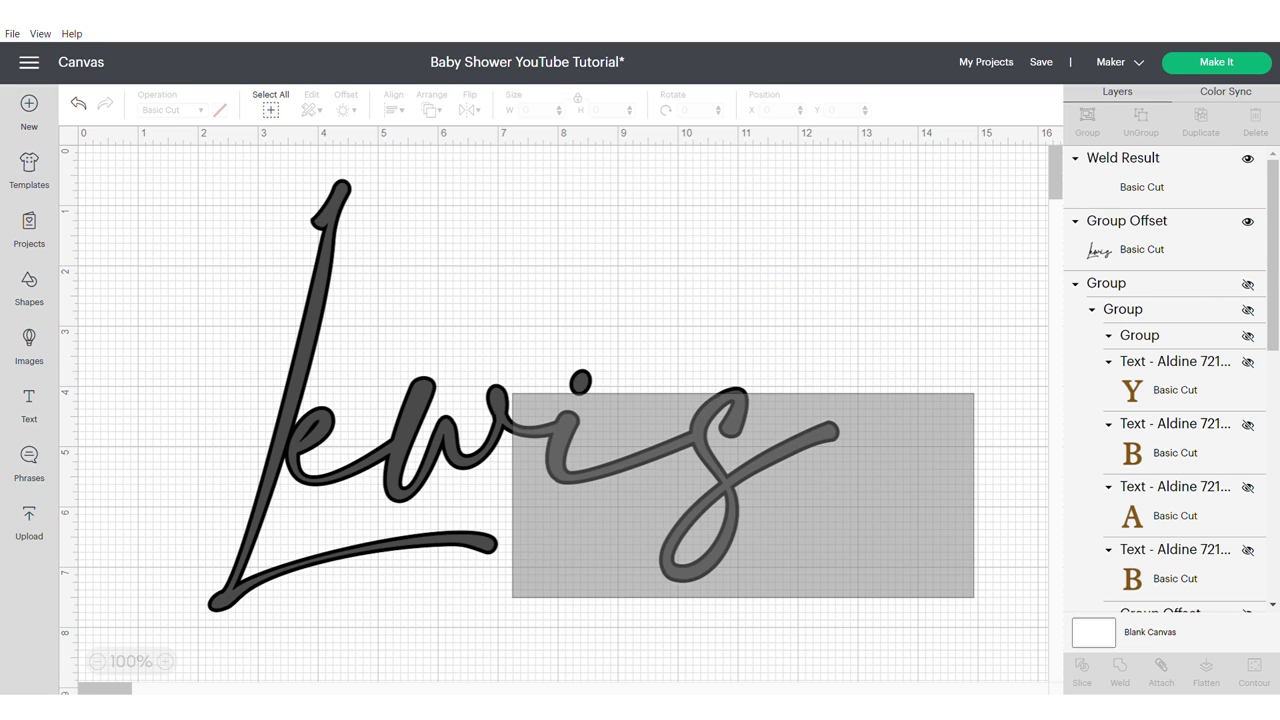
pyautogui.moveTo(512, 393); pyautogui.dragTo(521, 395)
pyautogui.press('Escape')
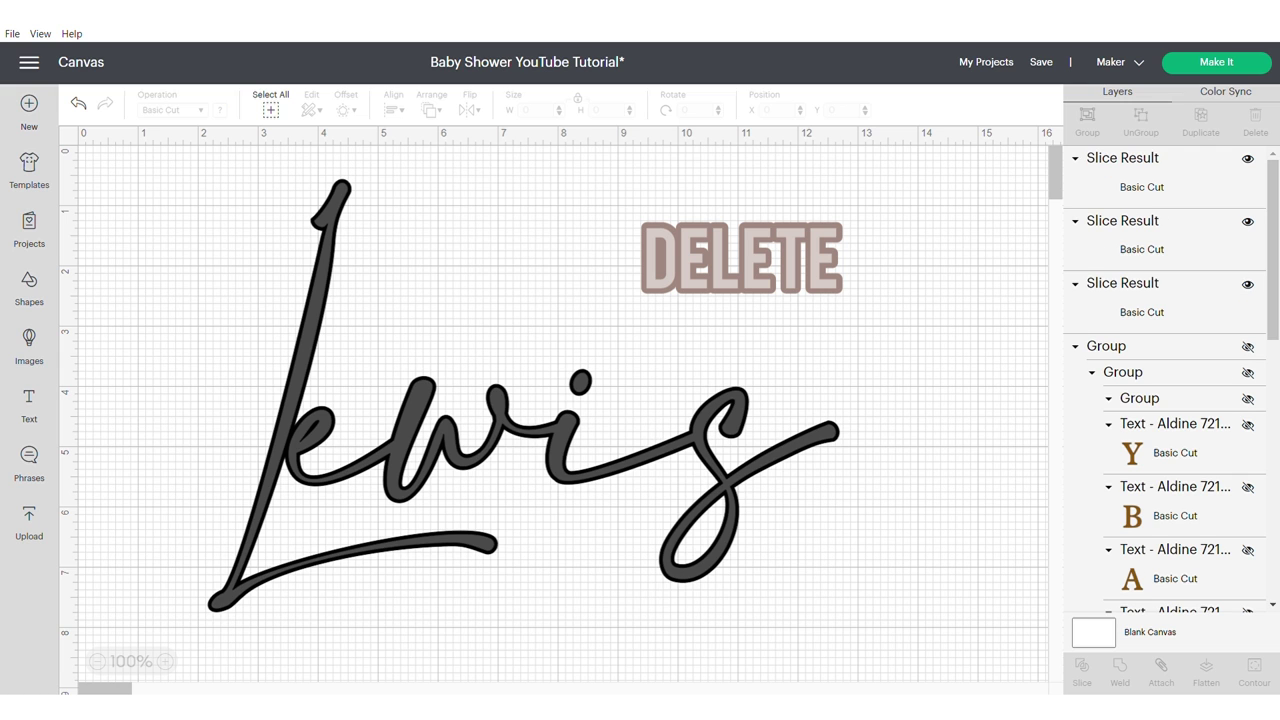
# - Delete the two filled slice results of the name and recentre the remaining hollow outline
pyautogui.click(525, 396)
pyautogui.moveTo(525, 396); pyautogui.dragTo(867, 563)
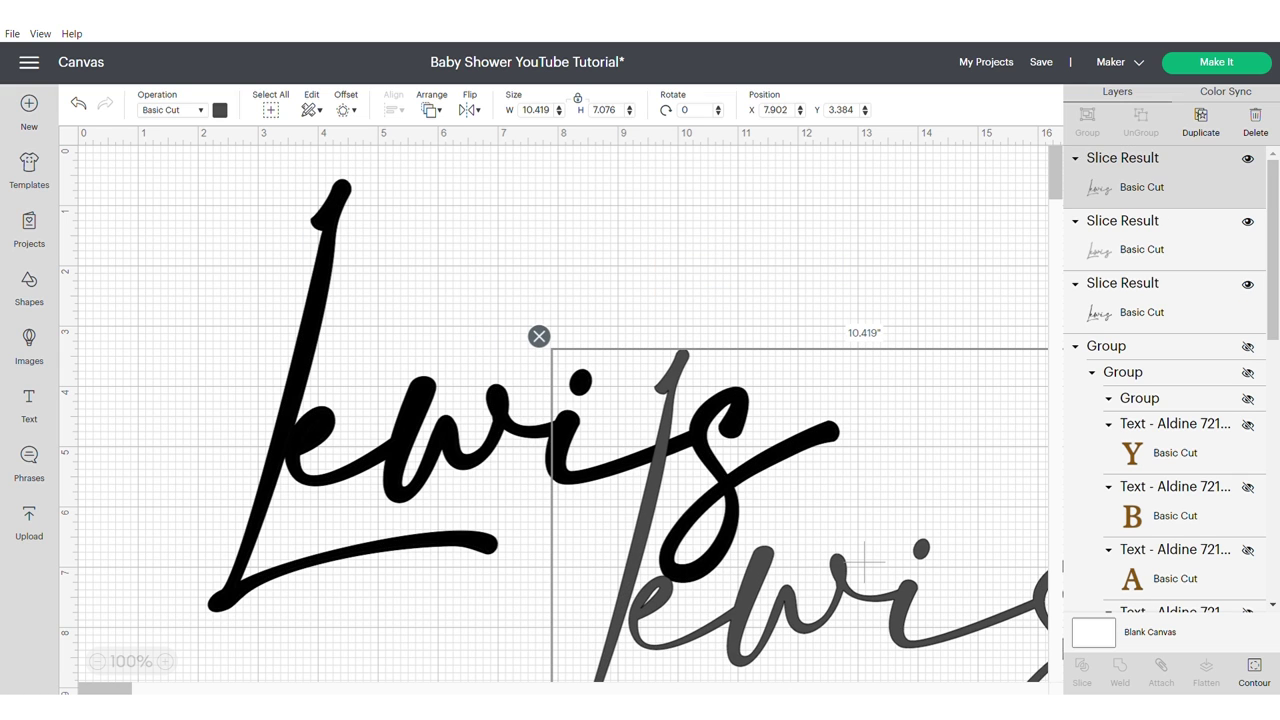
pyautogui.press('Delete')
pyautogui.click(523, 395)
pyautogui.moveTo(523, 395); pyautogui.dragTo(706, 452)
pyautogui.click(309, 330)
pyautogui.click(198, 170)
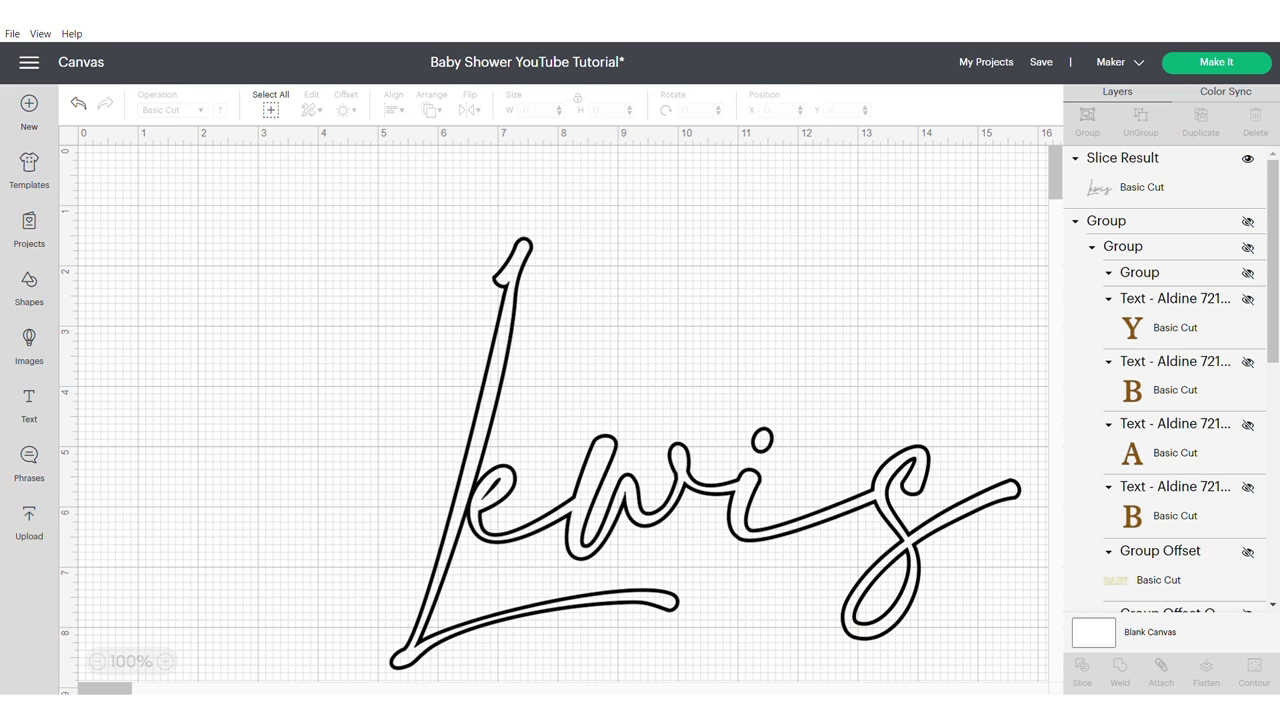
pyautogui.click(488, 370)
pyautogui.moveTo(706, 453); pyautogui.dragTo(526, 406)
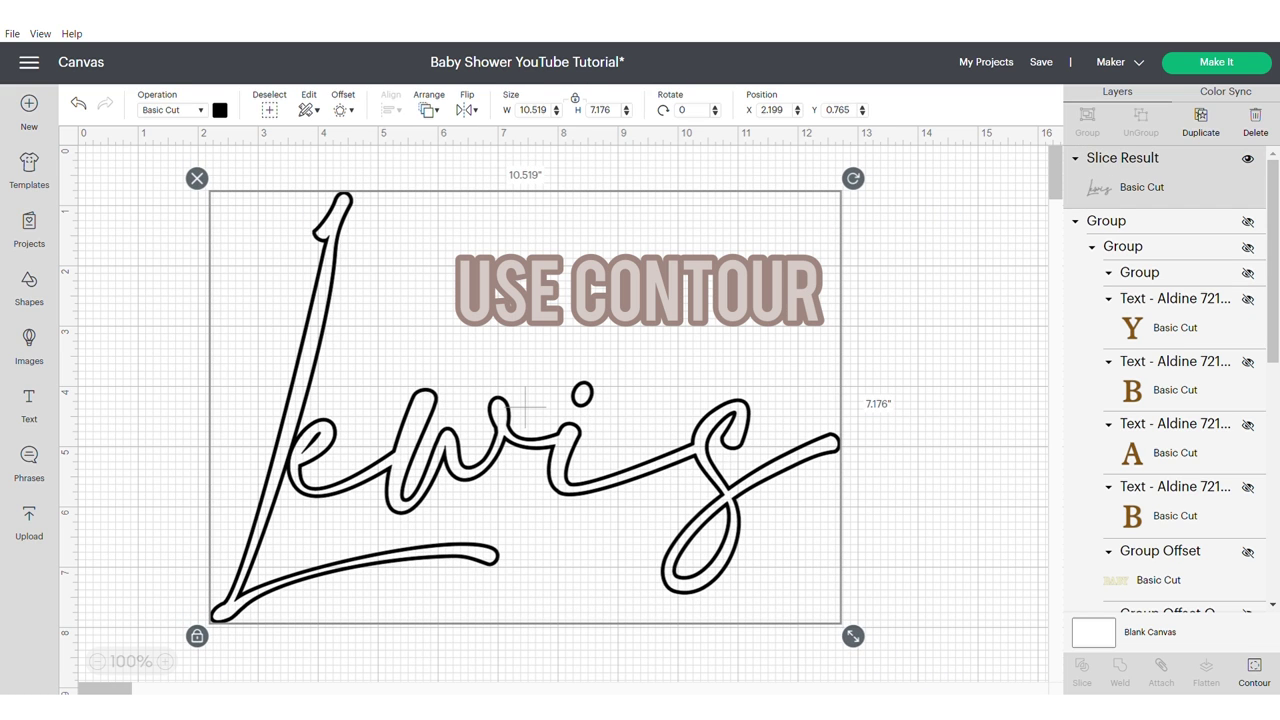
# - Hide all contours of the name outline, restoring only the cut-out in the s loop and the dot of the i
pyautogui.click(1254, 671)
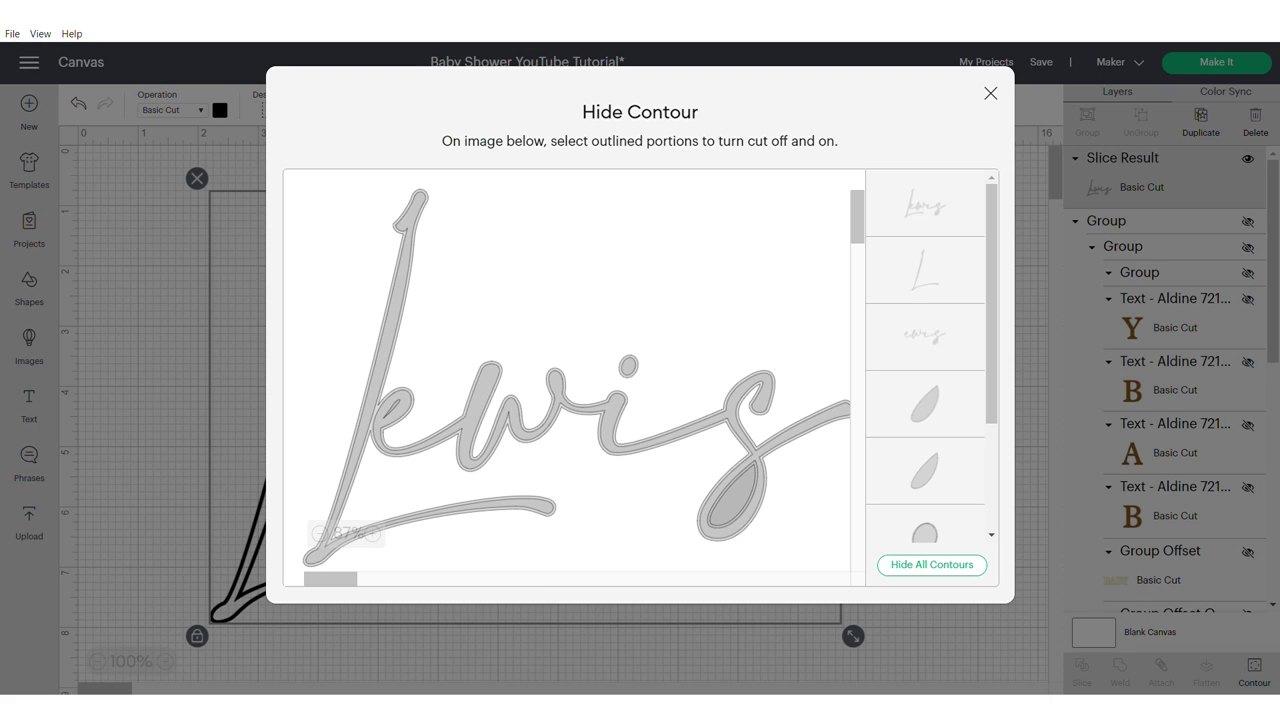
pyautogui.click(932, 565)
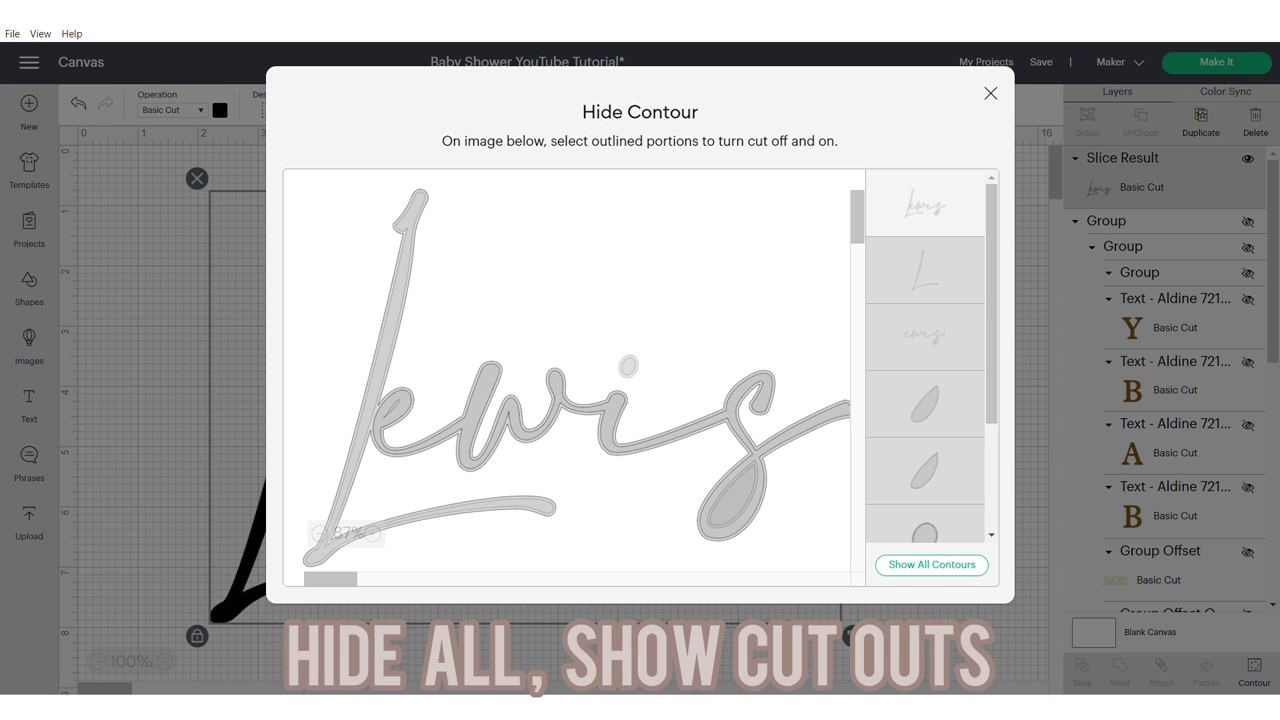
pyautogui.click(734, 495)
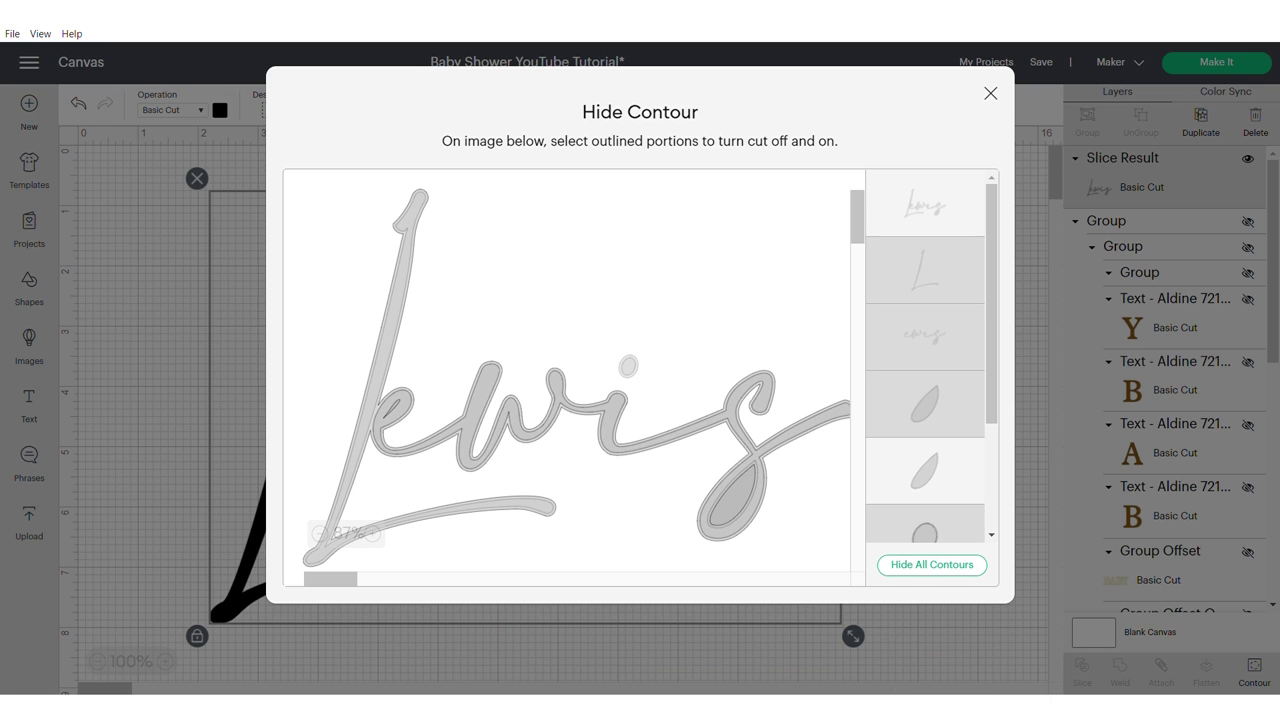
pyautogui.click(628, 366)
pyautogui.click(991, 93)
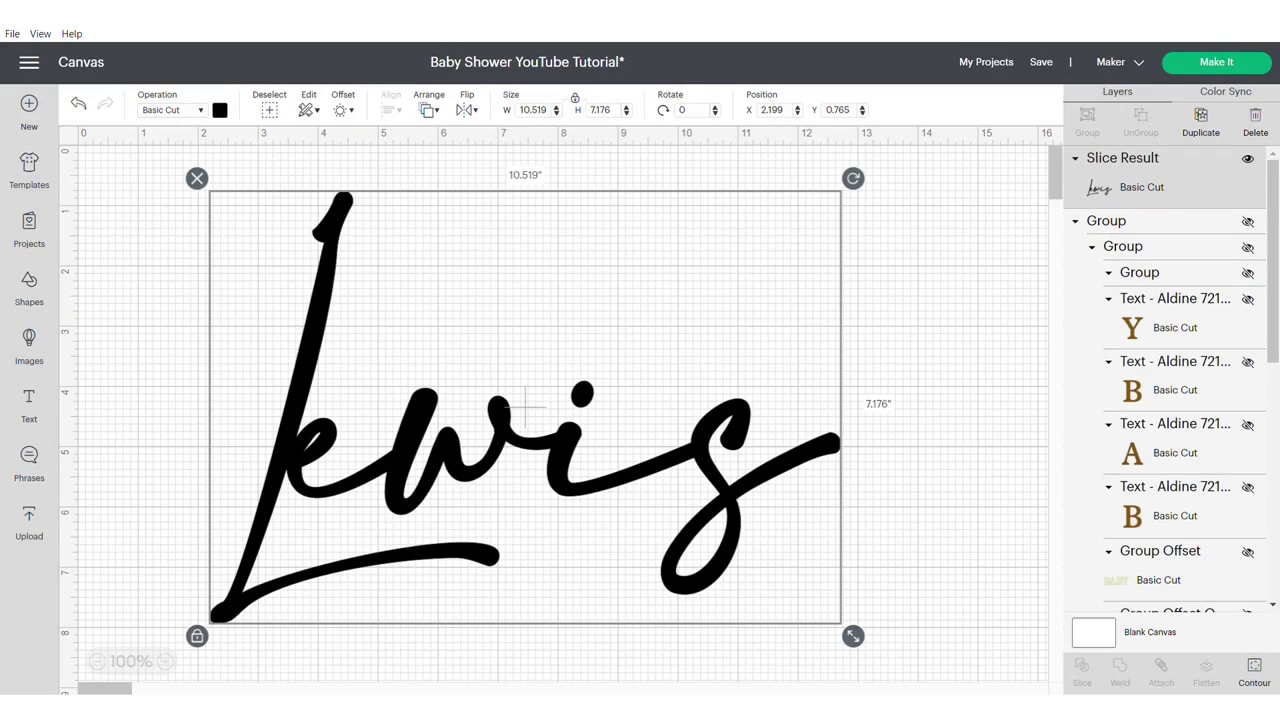
# - Enlarge the solid name to about 11.49 in wide, reposition it and recolour it with the design's brown
pyautogui.moveTo(853, 636); pyautogui.dragTo(911, 674)
pyautogui.moveTo(752, 545); pyautogui.dragTo(724, 529)
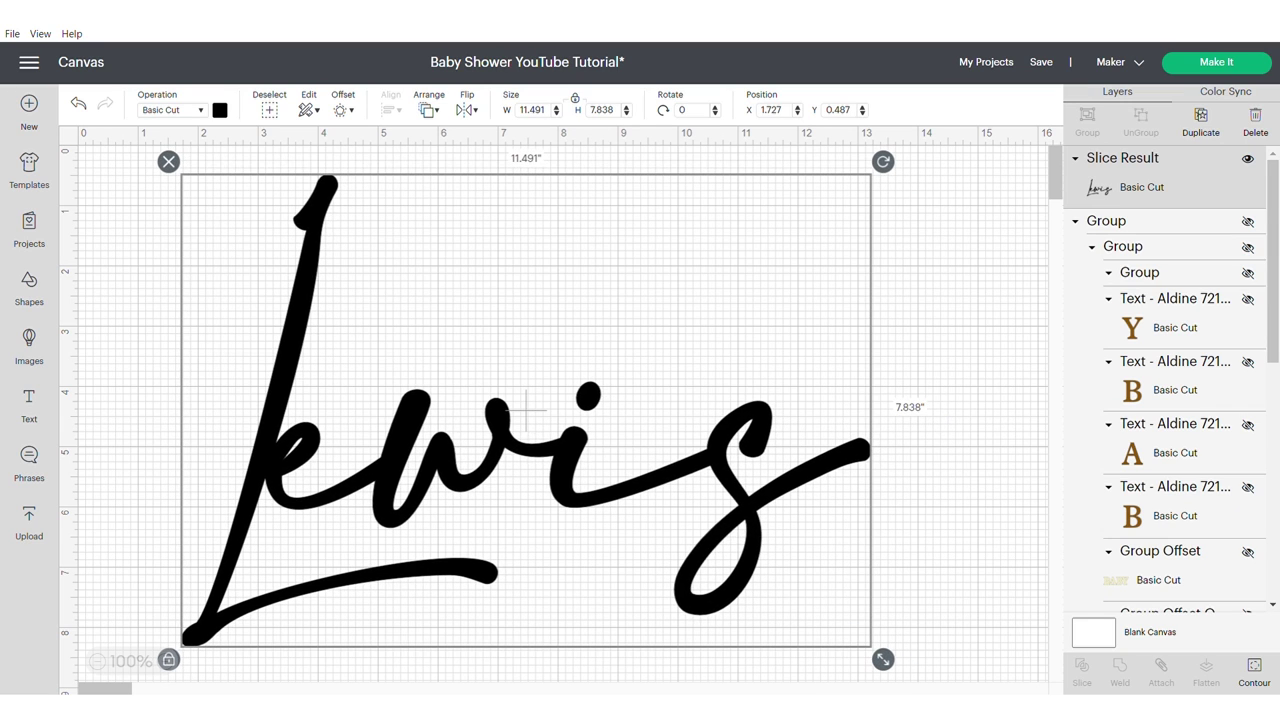
pyautogui.click(220, 110)
pyautogui.click(343, 181)
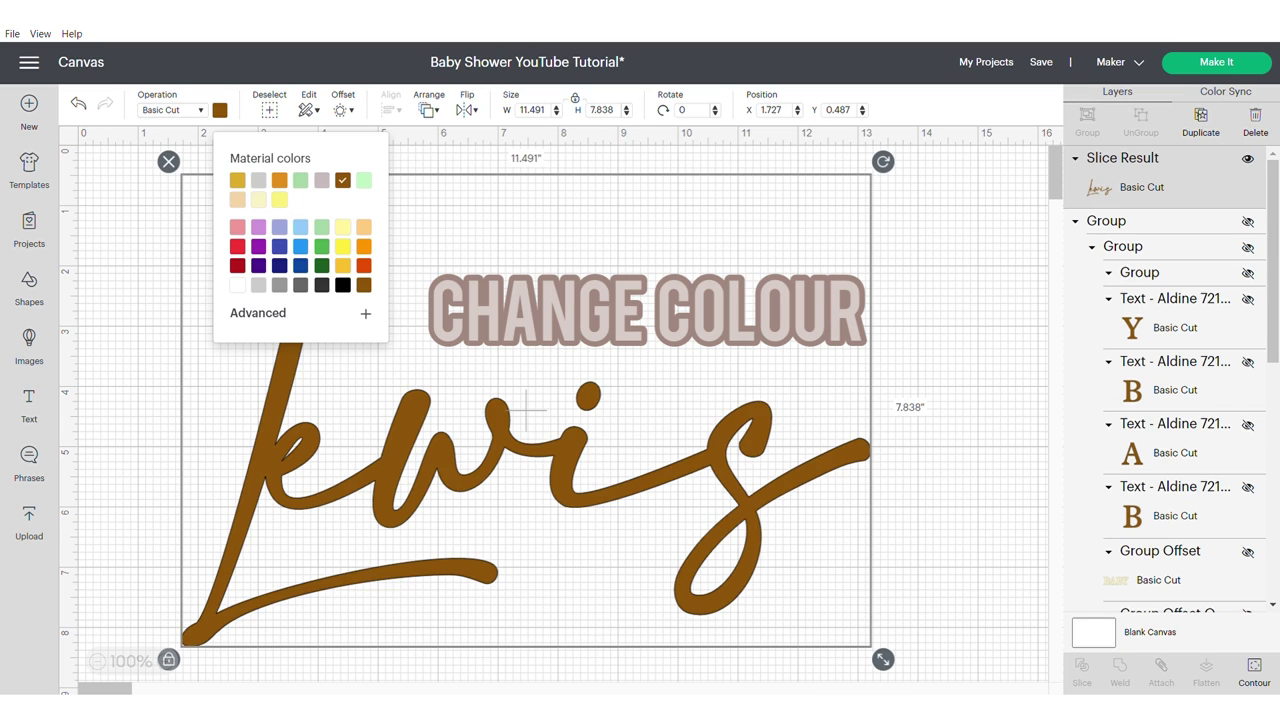
pyautogui.click(520, 340)
pyautogui.click(405, 450)
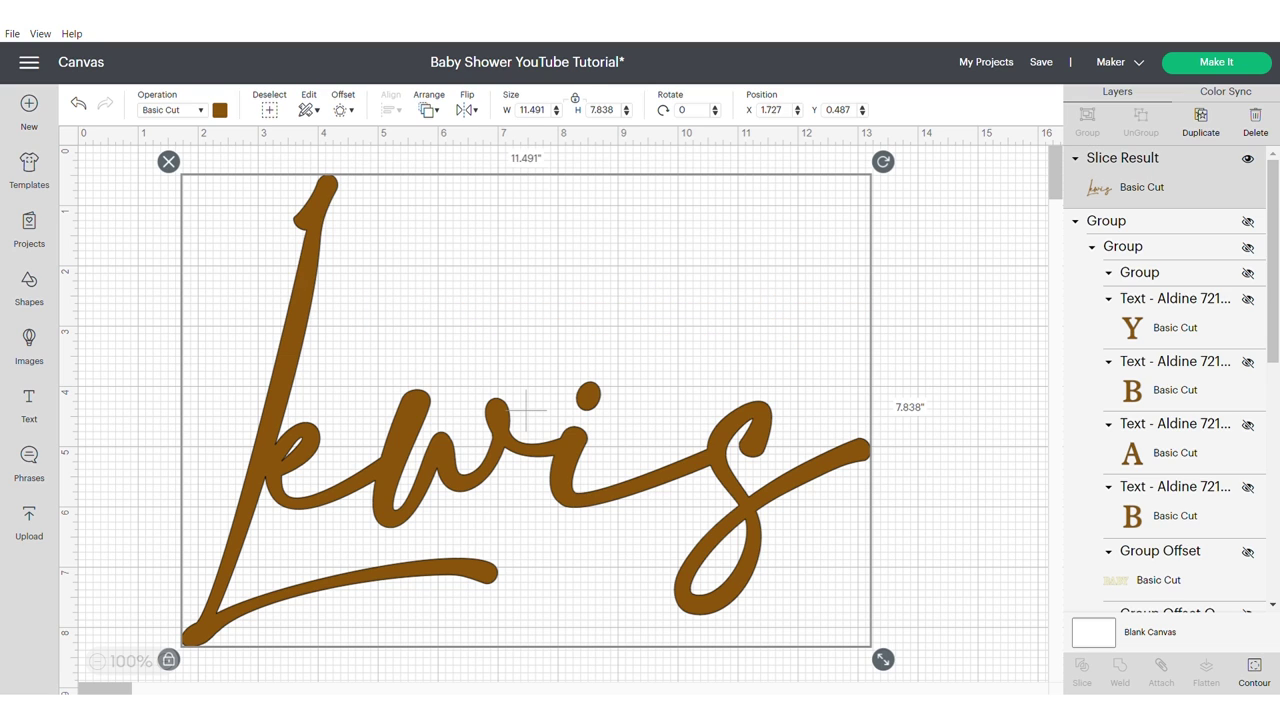
# - Add a rounded 0.1 in offset around the brown name, and offset that outline outward by another 0.1 in
pyautogui.click(343, 110)
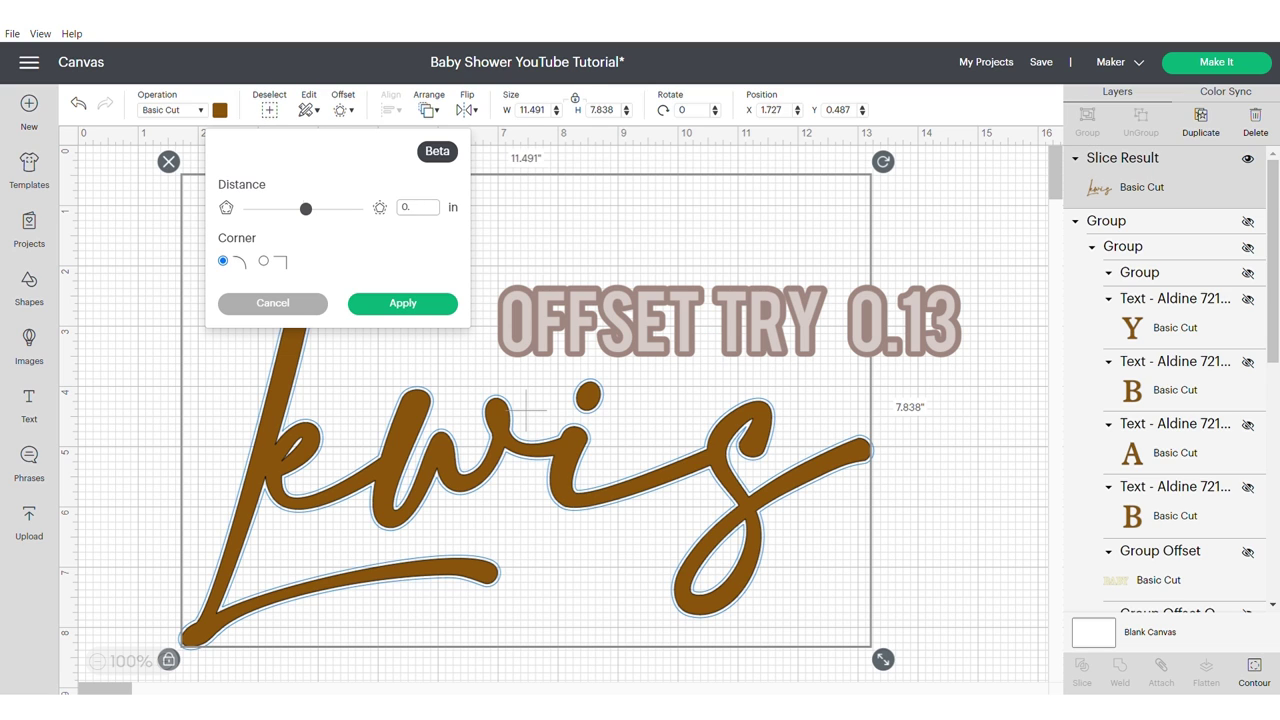
pyautogui.press('BackSpace')
pyautogui.click(403, 303)
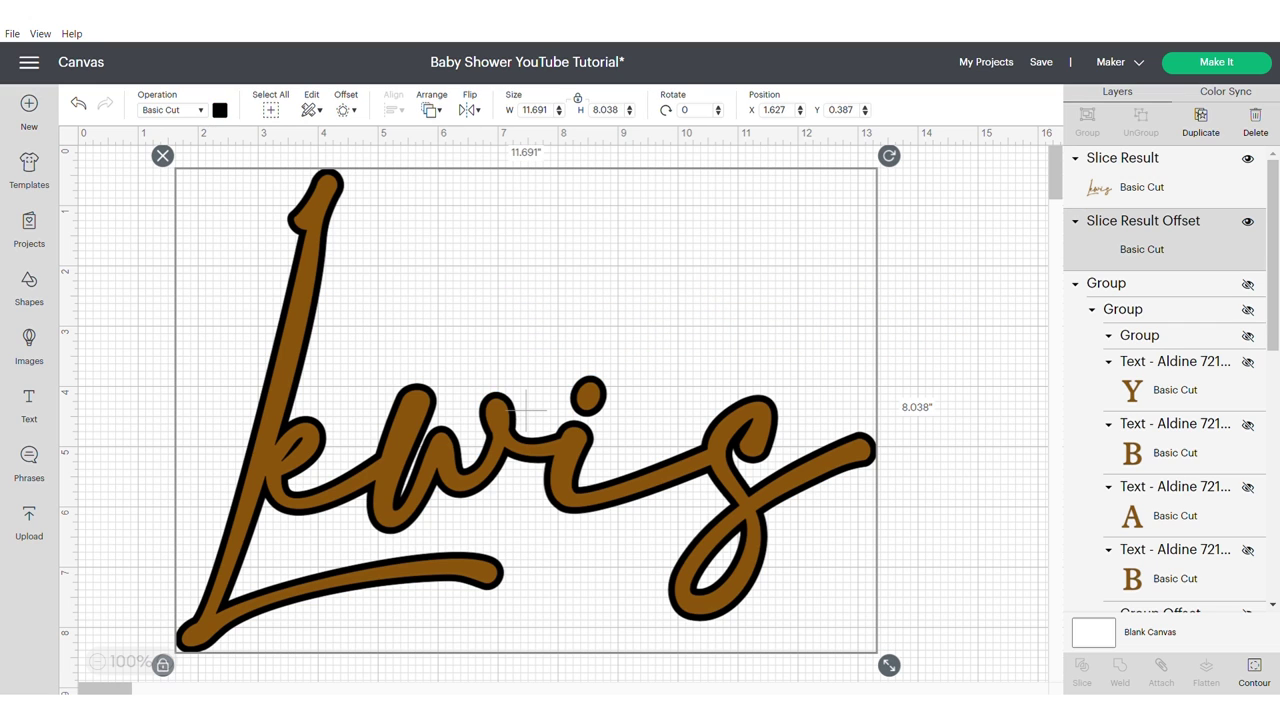
pyautogui.click(345, 110)
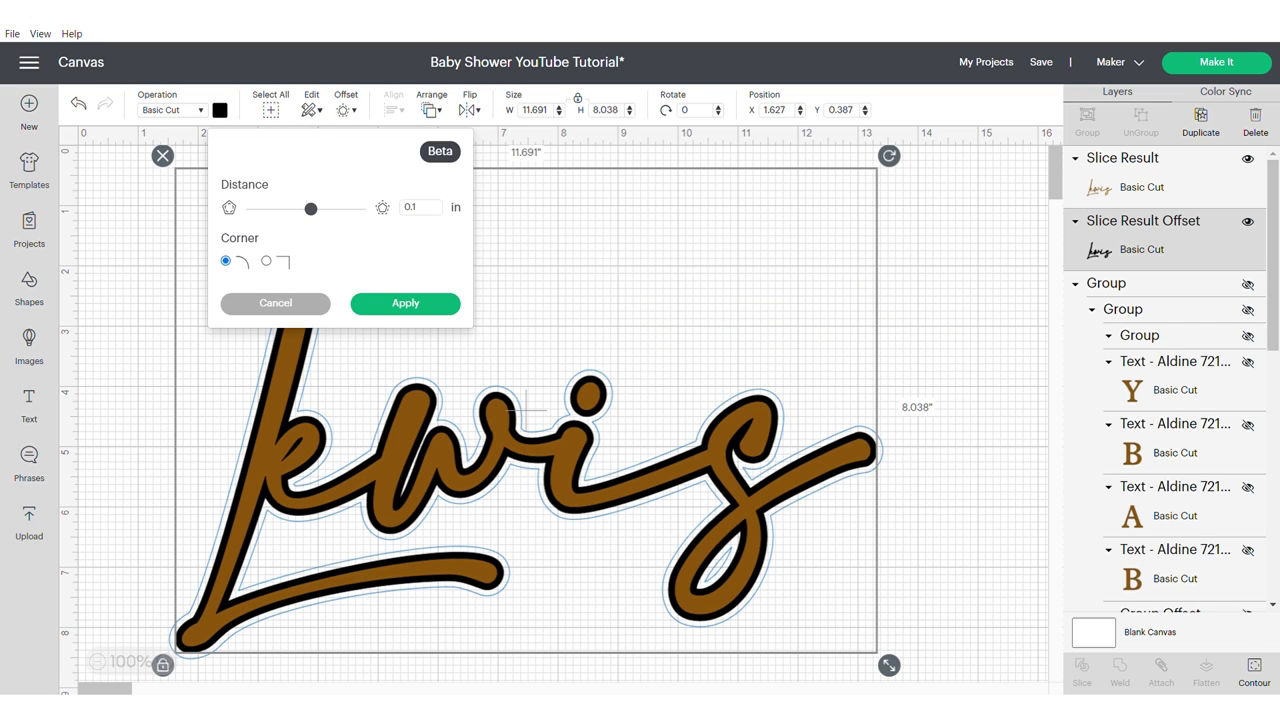
pyautogui.click(405, 303)
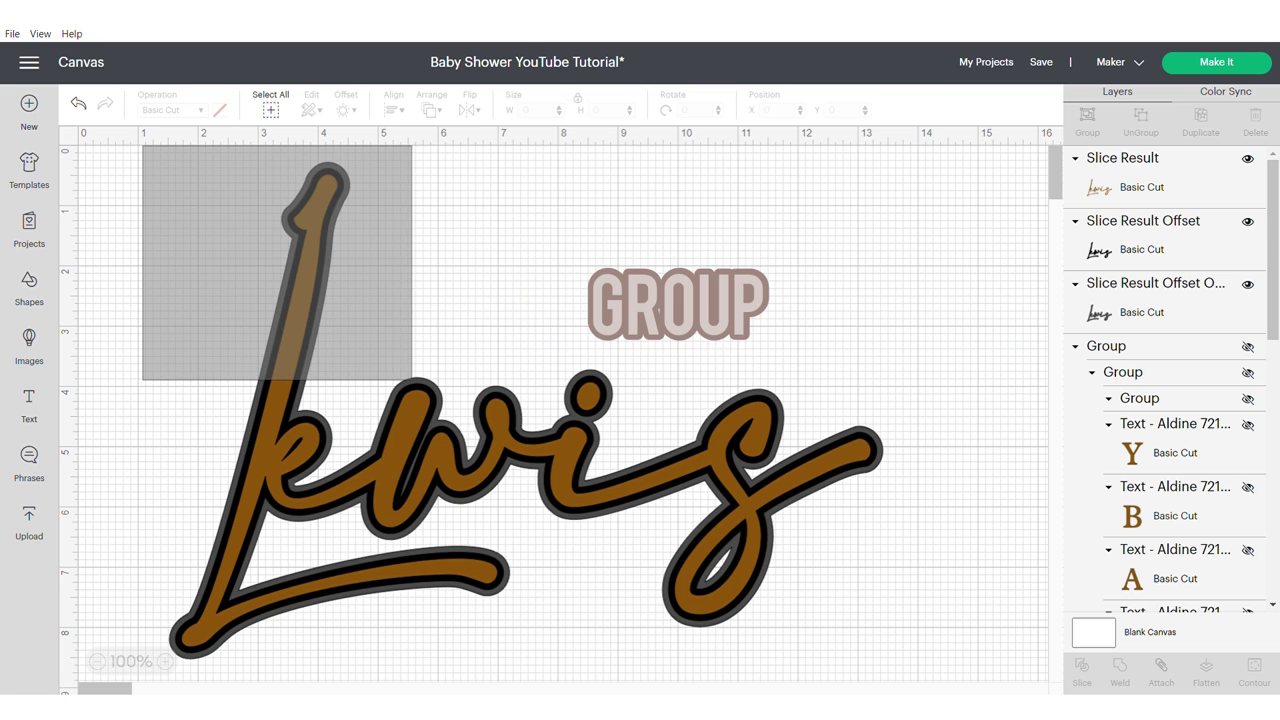
# - Group the brown name with its two offsets and select the inner offset layer within the group
pyautogui.moveTo(142, 144); pyautogui.dragTo(966, 682)
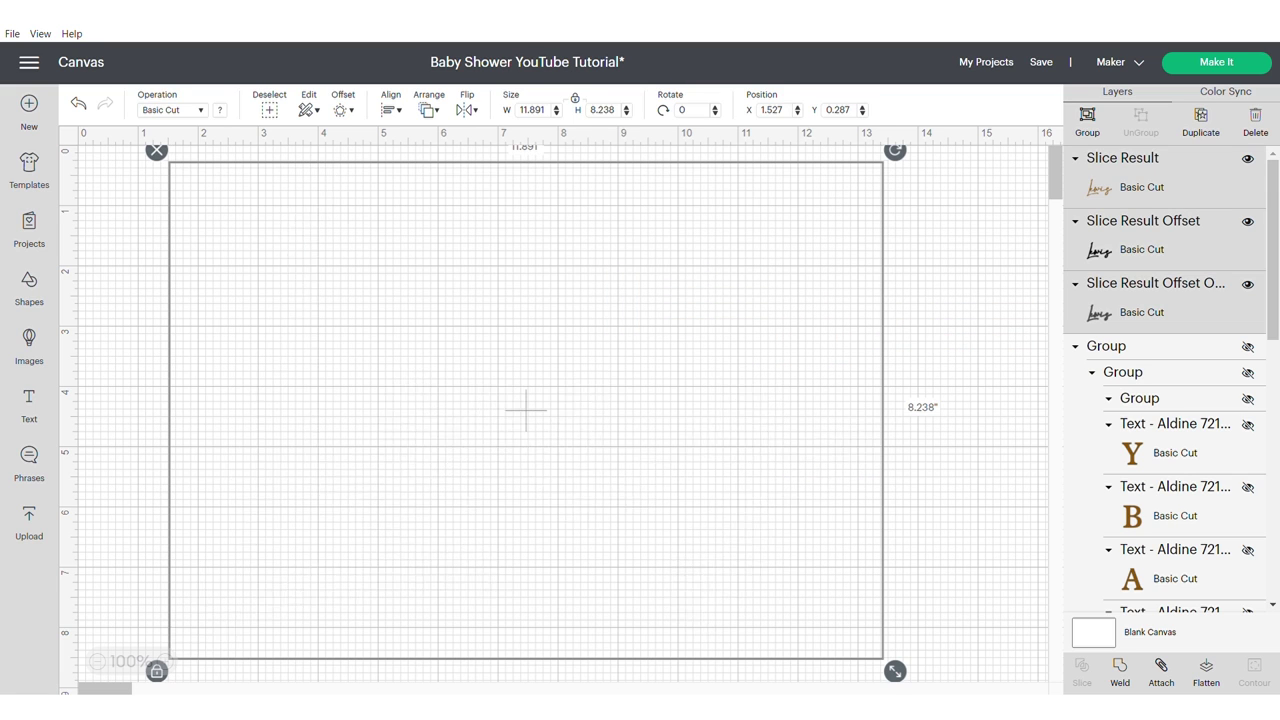
pyautogui.hotkey('ctrl', 'g')
pyautogui.click(1158, 265)
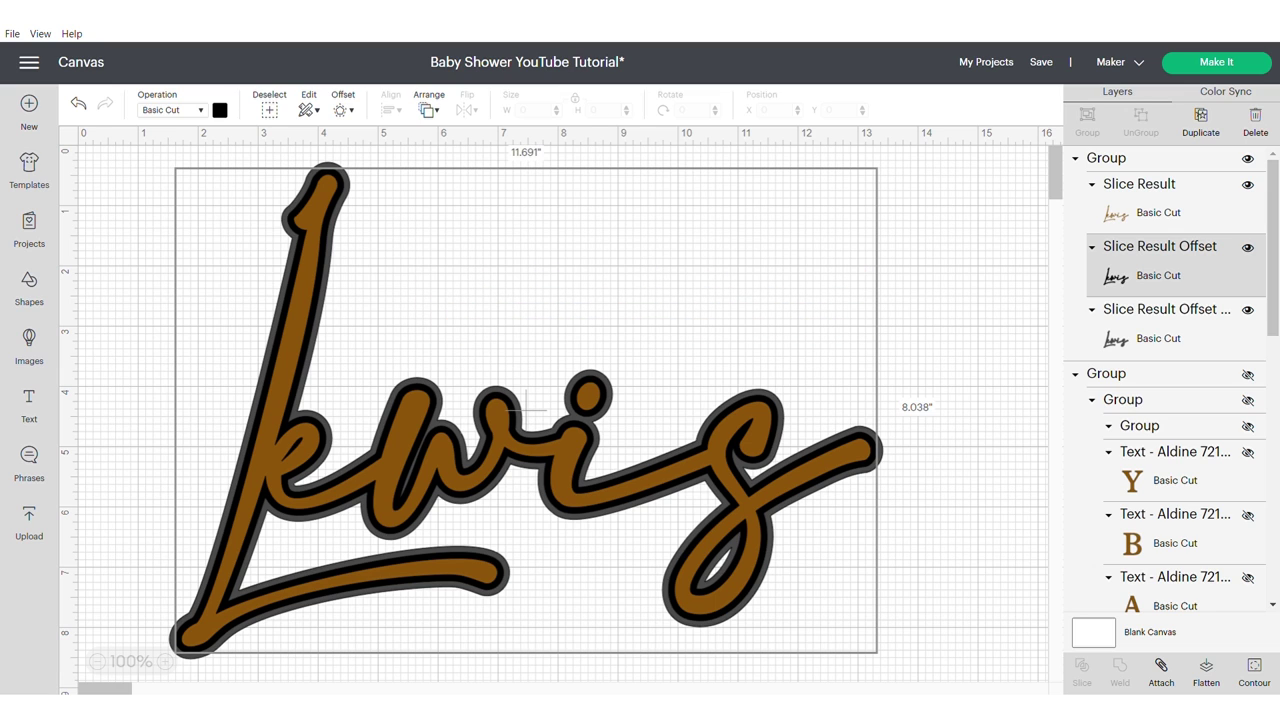
# - Recolour the name's inner offset pale peach and its outer offset orange, leaving the whole name group selected
pyautogui.click(220, 110)
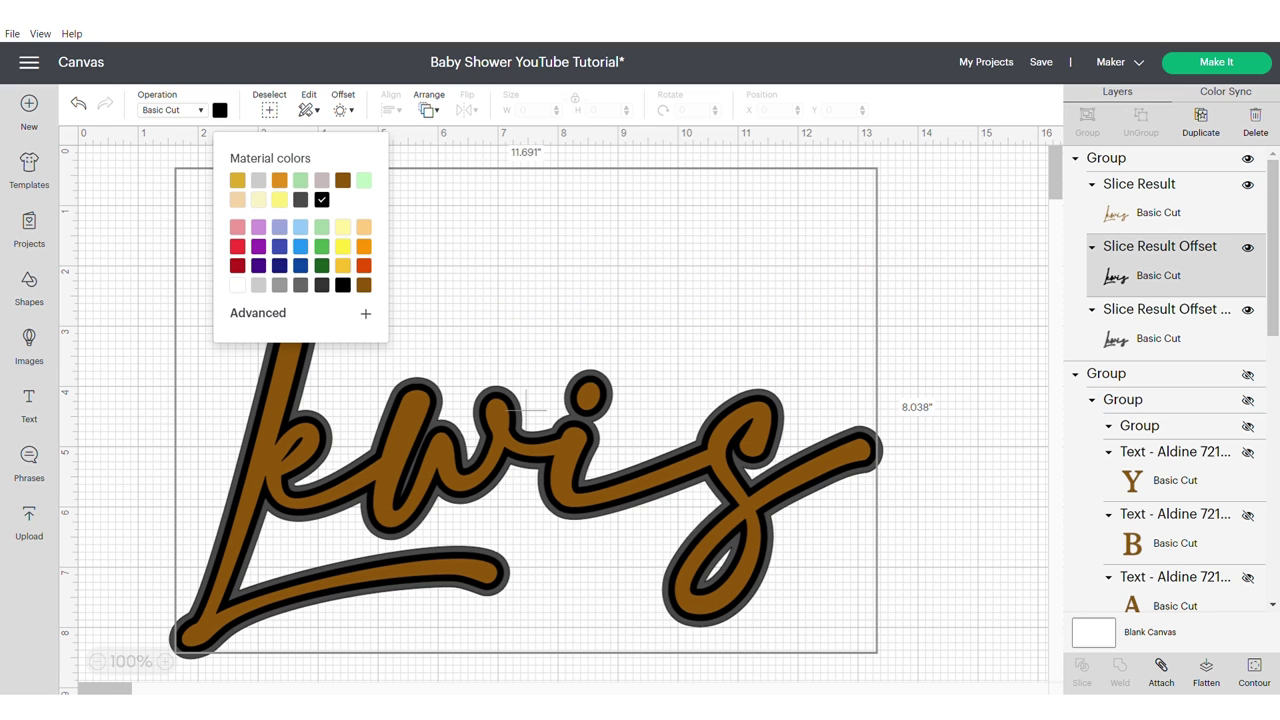
pyautogui.click(238, 200)
pyautogui.click(1158, 329)
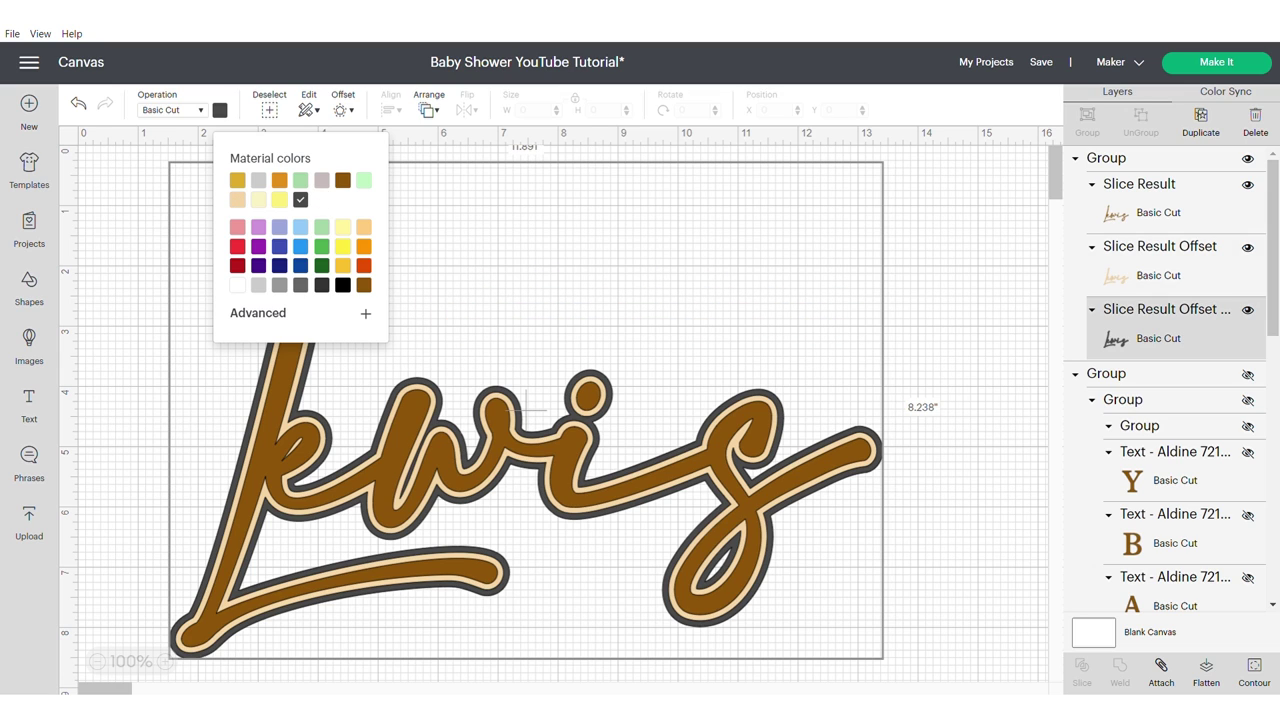
pyautogui.click(279, 180)
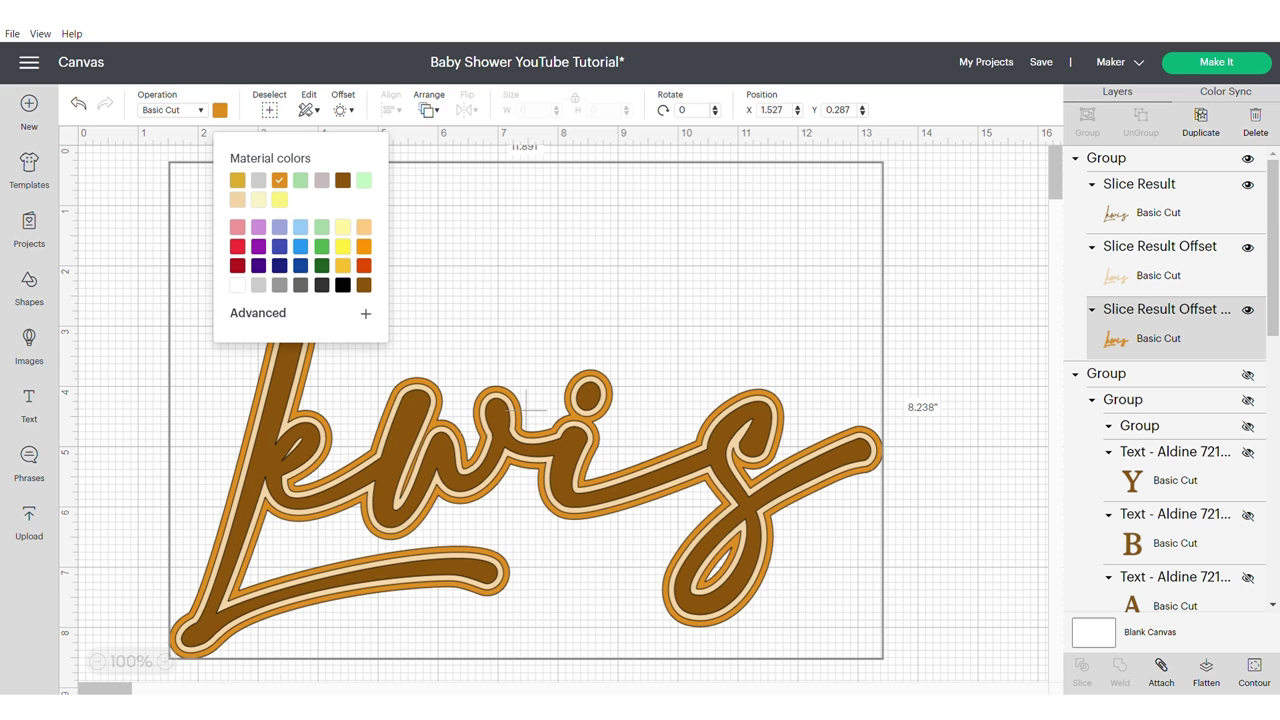
pyautogui.click(525, 410)
pyautogui.moveTo(1026, 608); pyautogui.dragTo(515, 410)
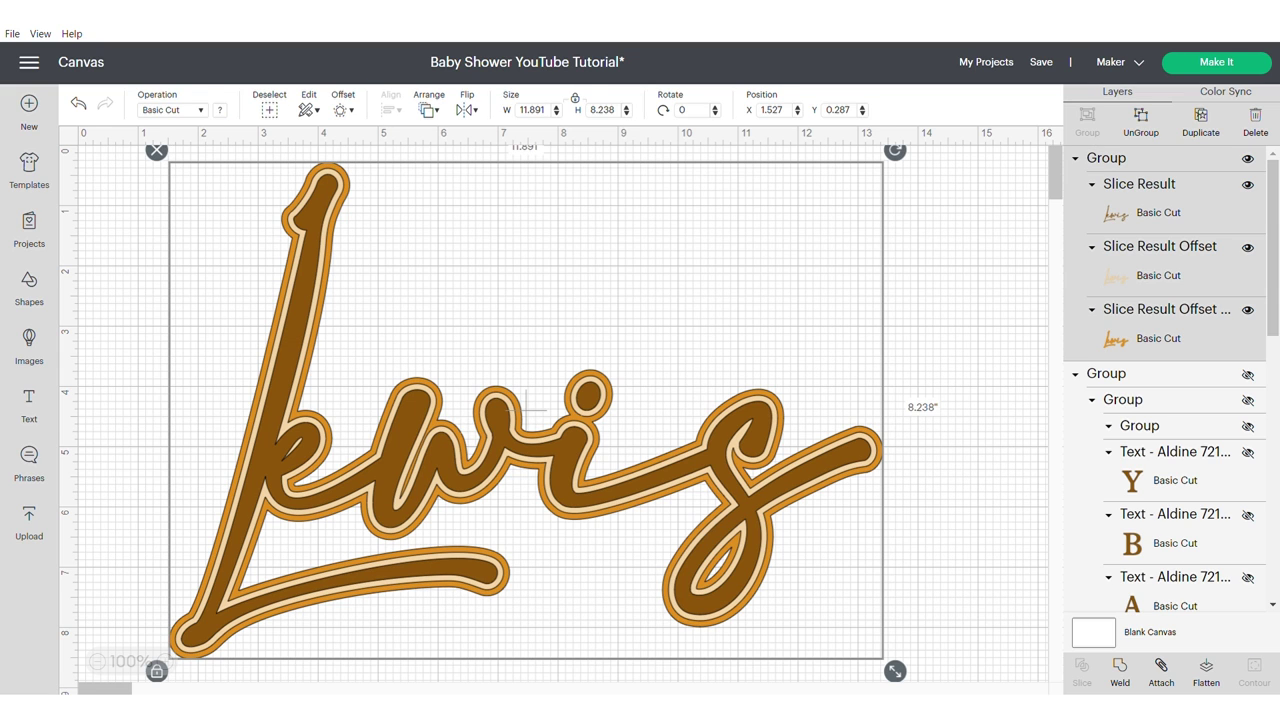
# - Shrink the name group to about 9.52 in wide and unhide the moon design
pyautogui.click(1106, 374)
pyautogui.click(735, 482)
pyautogui.moveTo(895, 671); pyautogui.dragTo(753, 572)
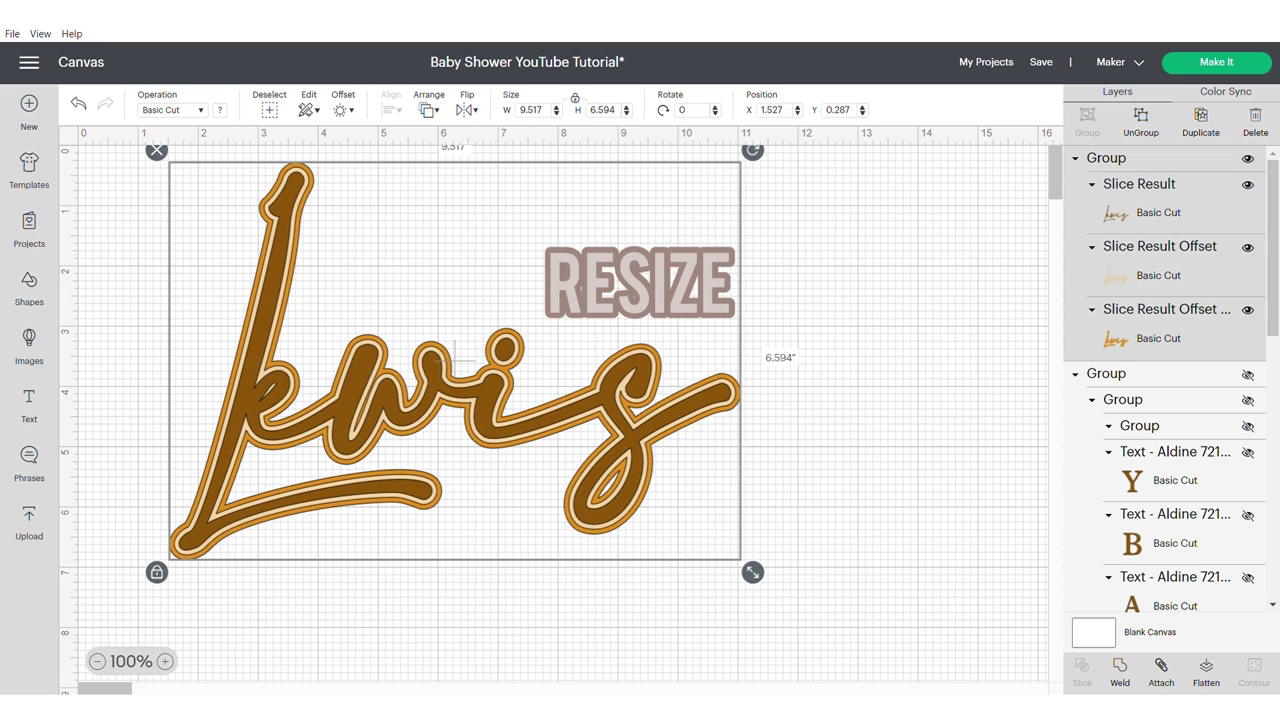
pyautogui.click(97, 661)
pyautogui.click(97, 661)
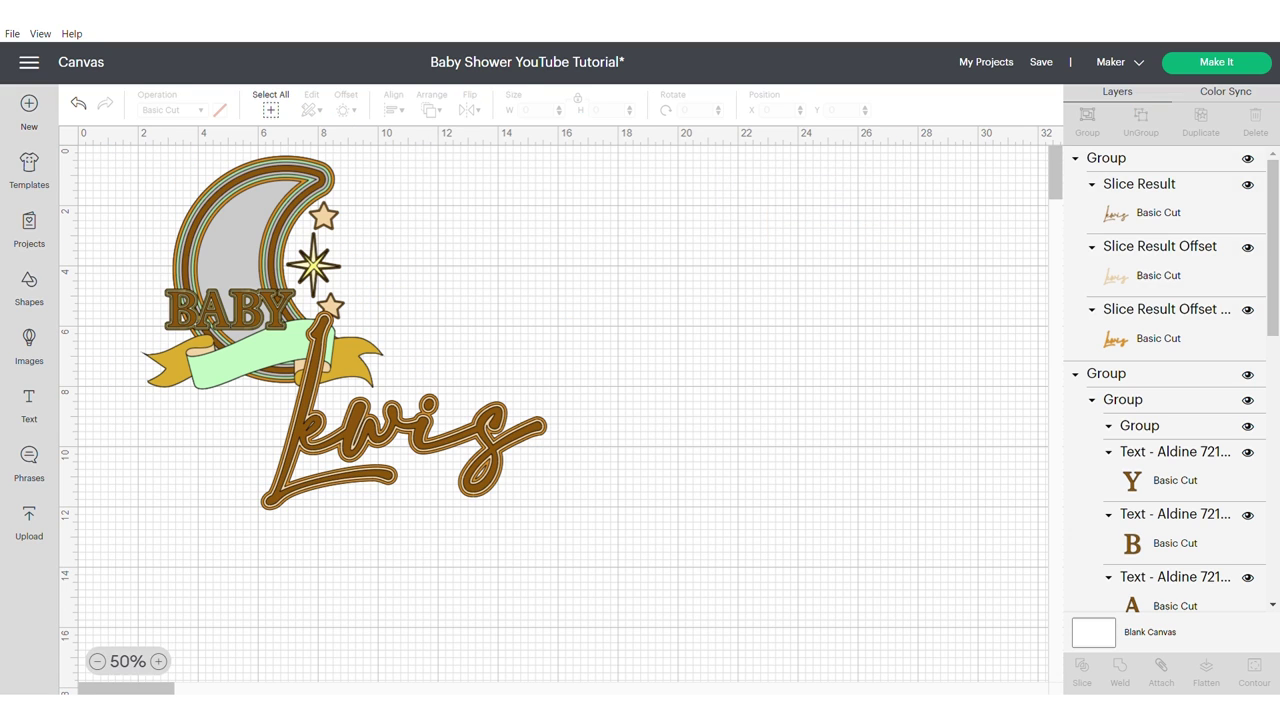
# - Reduce the name group to about 4.88 in wide and position it over the banner below the BABY lettering
pyautogui.click(159, 661)
pyautogui.click(159, 661)
pyautogui.moveTo(132, 688); pyautogui.dragTo(103, 688)
pyautogui.moveTo(663, 414); pyautogui.dragTo(484, 385)
pyautogui.moveTo(849, 591); pyautogui.dragTo(576, 402)
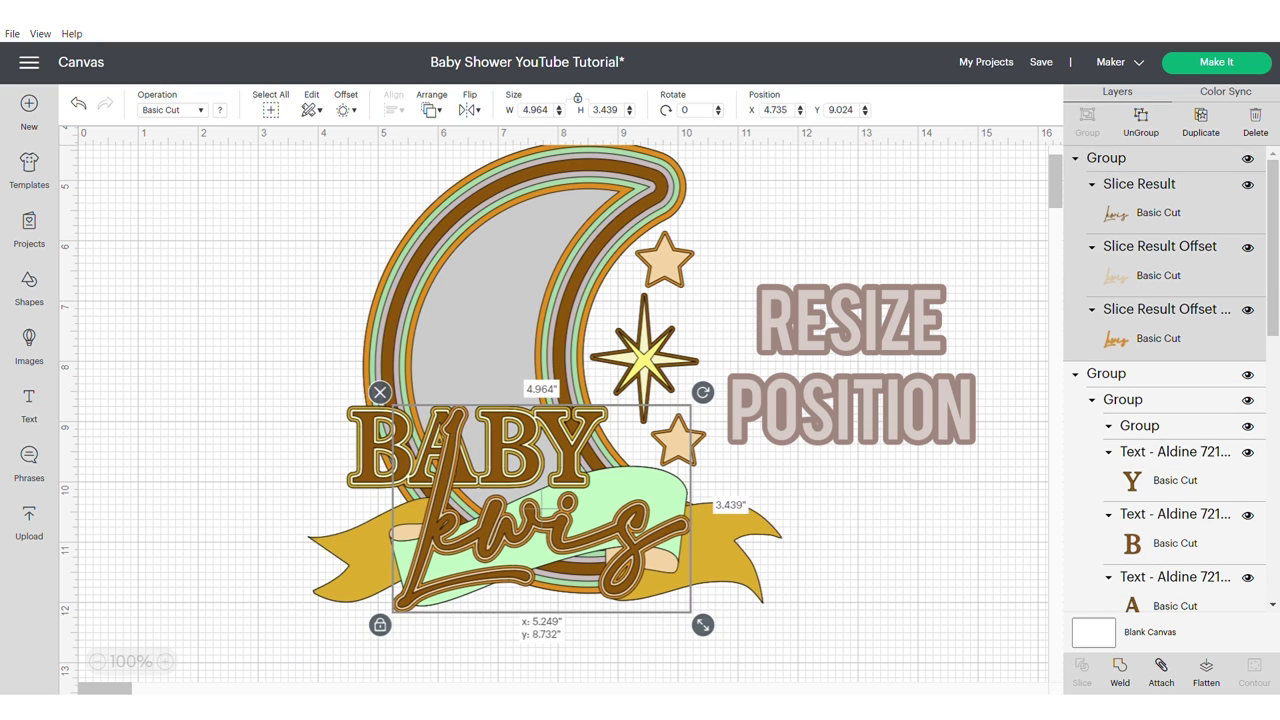
pyautogui.moveTo(511, 526); pyautogui.dragTo(542, 508)
pyautogui.moveTo(703, 624); pyautogui.dragTo(698, 621)
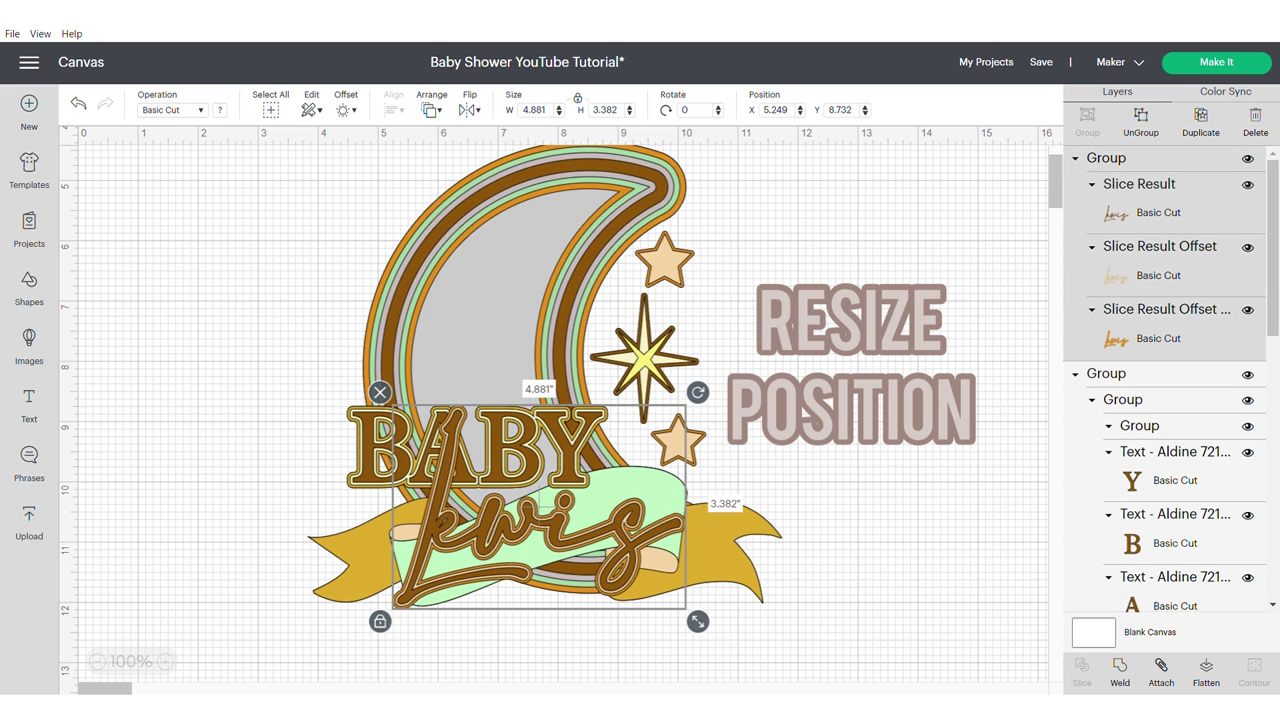
pyautogui.moveTo(540, 508); pyautogui.dragTo(544, 508)
# - Ungroup the moon design, bring the BABY lettering to the front and nudge it slightly upward
pyautogui.click(545, 373)
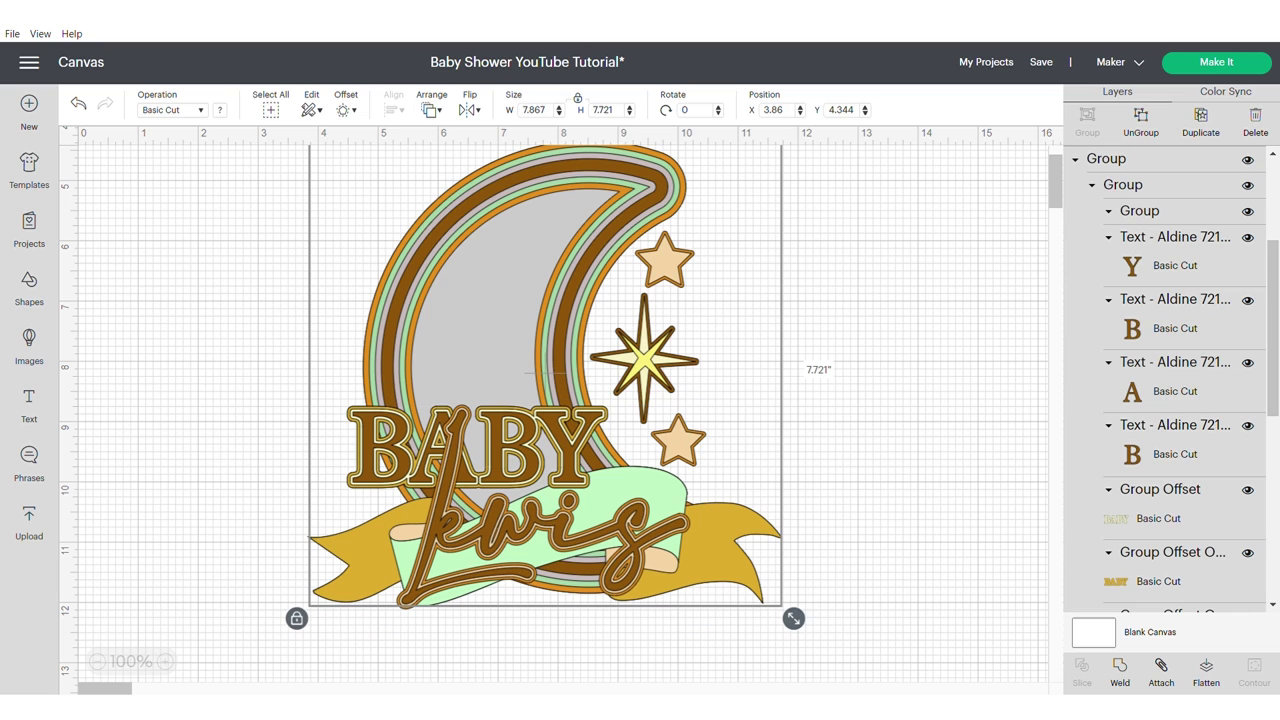
pyautogui.click(1141, 121)
pyautogui.click(498, 448)
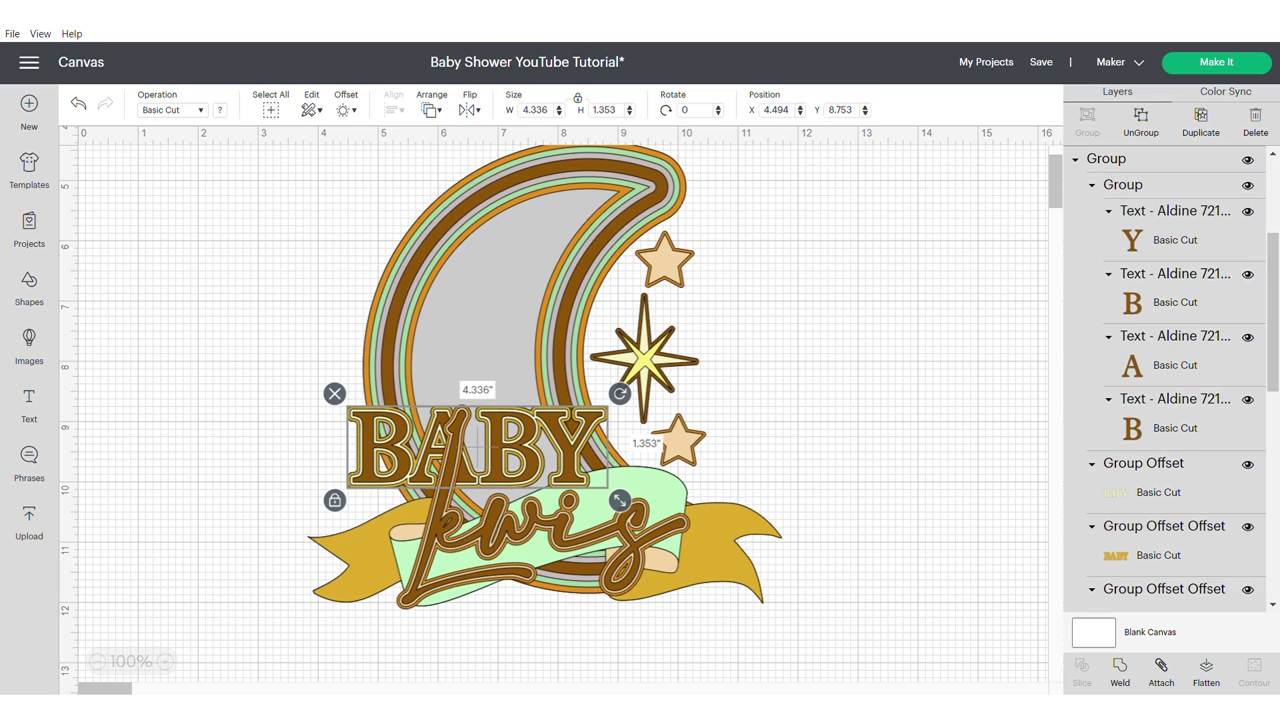
pyautogui.click(431, 110)
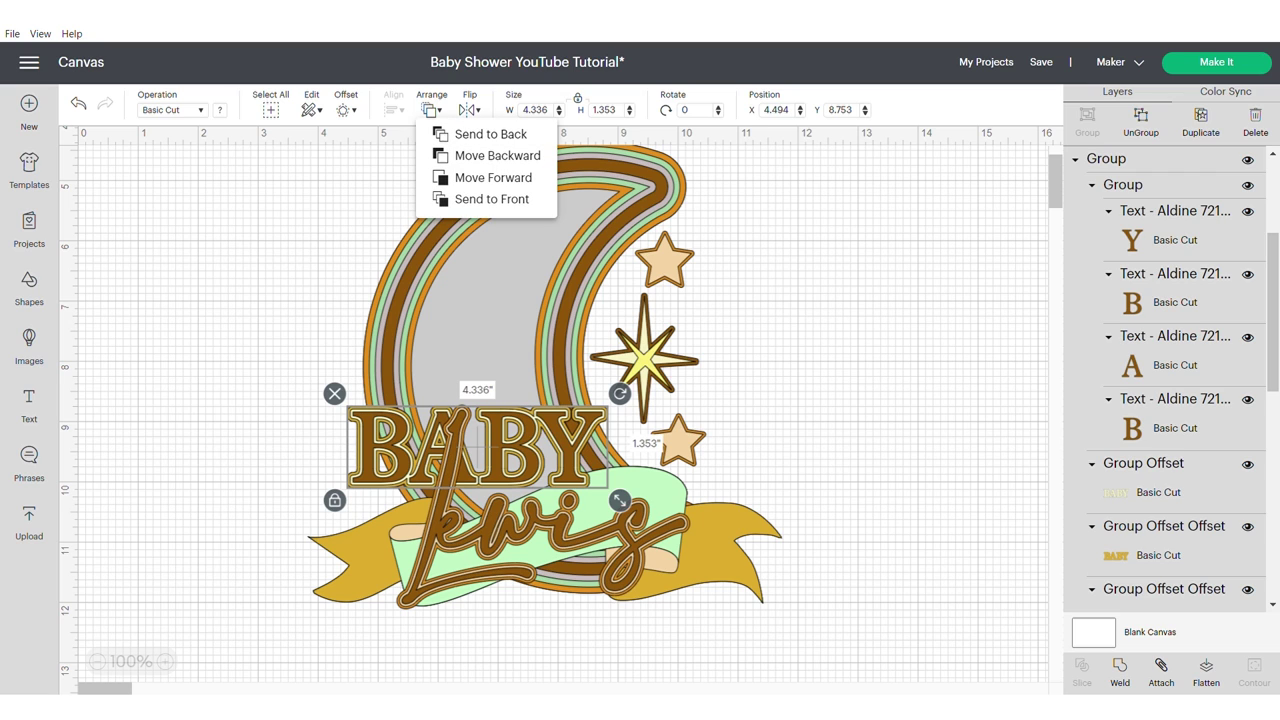
pyautogui.click(490, 199)
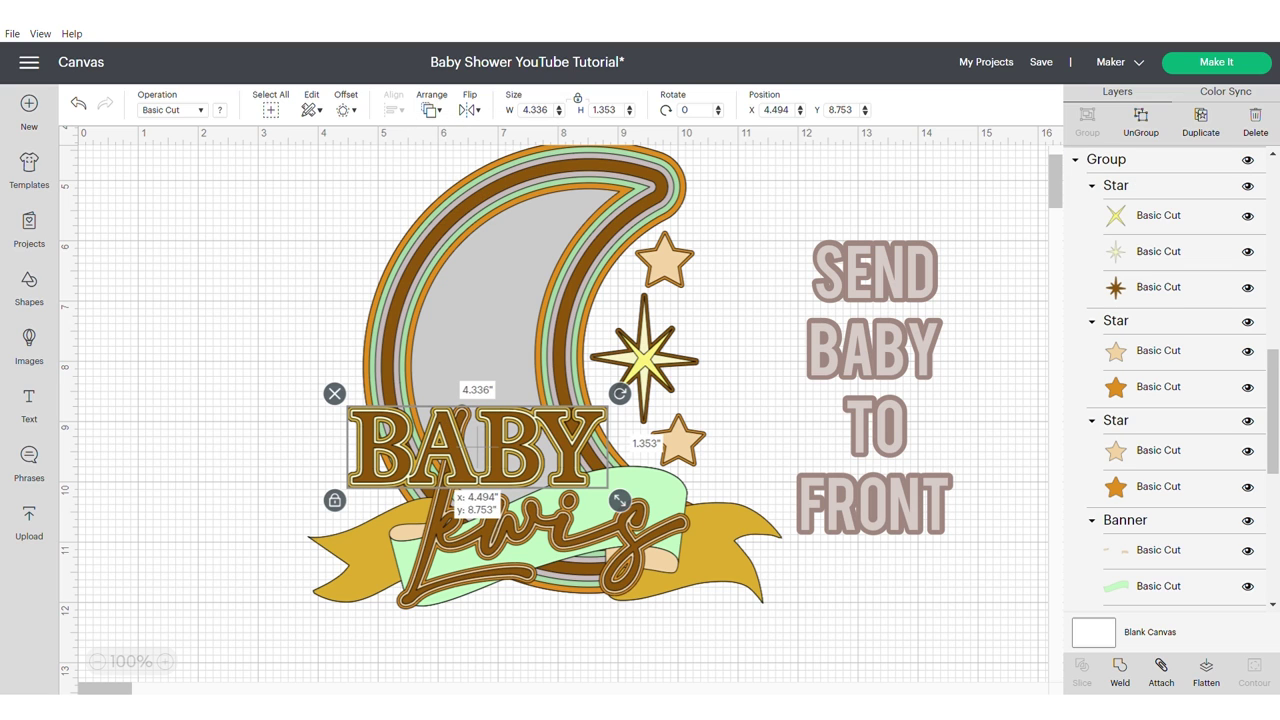
pyautogui.moveTo(498, 447); pyautogui.dragTo(499, 443)
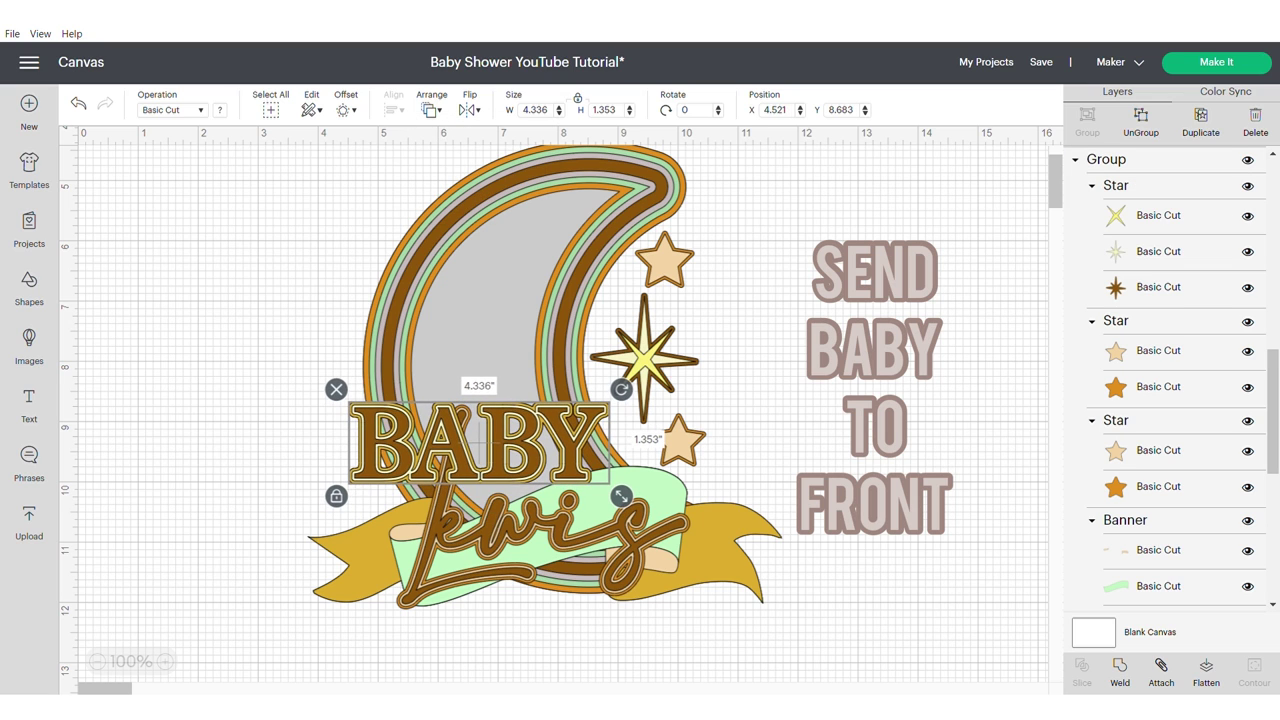
# - Rotate the name slightly counterclockwise to follow the banner's slope and settle it on the banner
pyautogui.click(556, 528)
pyautogui.moveTo(556, 528); pyautogui.dragTo(537, 507)
pyautogui.moveTo(695, 403); pyautogui.dragTo(680, 385)
pyautogui.moveTo(540, 518); pyautogui.dragTo(546, 511)
pyautogui.moveTo(687, 376); pyautogui.dragTo(676, 365)
pyautogui.click(797, 366)
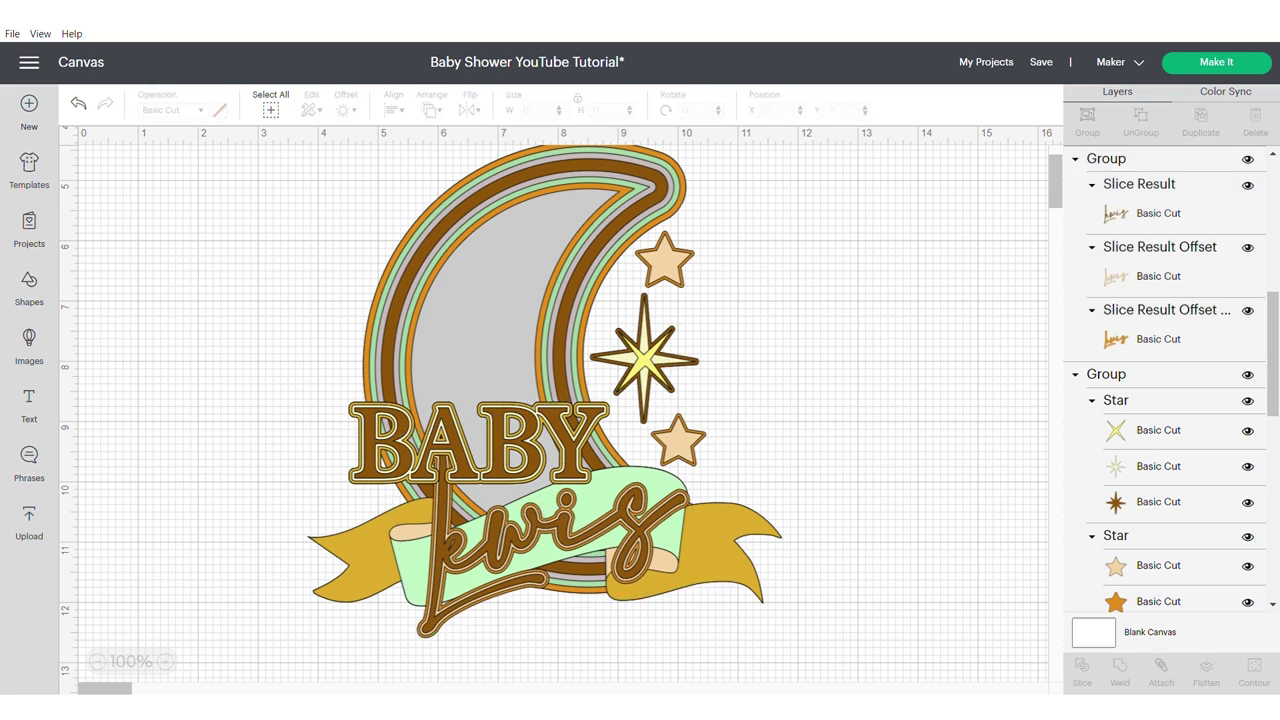
pyautogui.moveTo(562, 532); pyautogui.dragTo(562, 525)
# - Group the entire topper design and move it to about X 1.875, Y 3.941
pyautogui.click(925, 603)
pyautogui.moveTo(925, 603); pyautogui.dragTo(296, 150)
pyautogui.hotkey('ctrl', 'g')
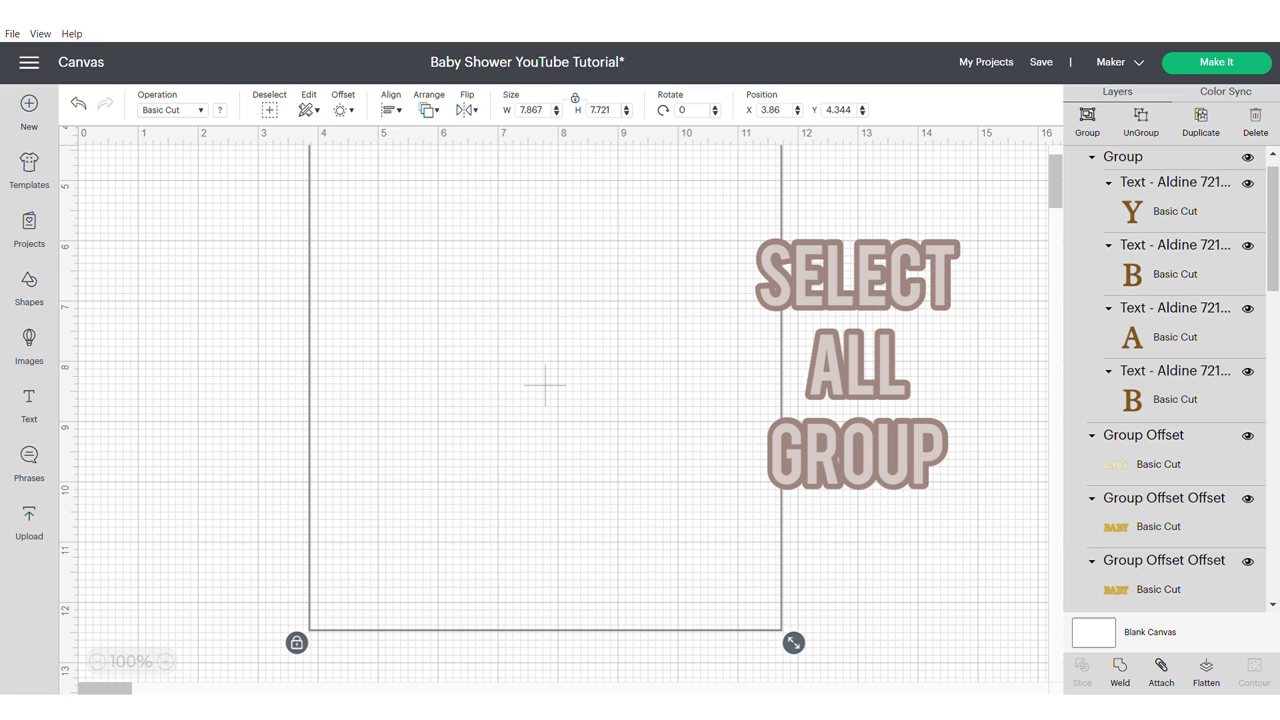
pyautogui.moveTo(545, 384); pyautogui.dragTo(413, 361)
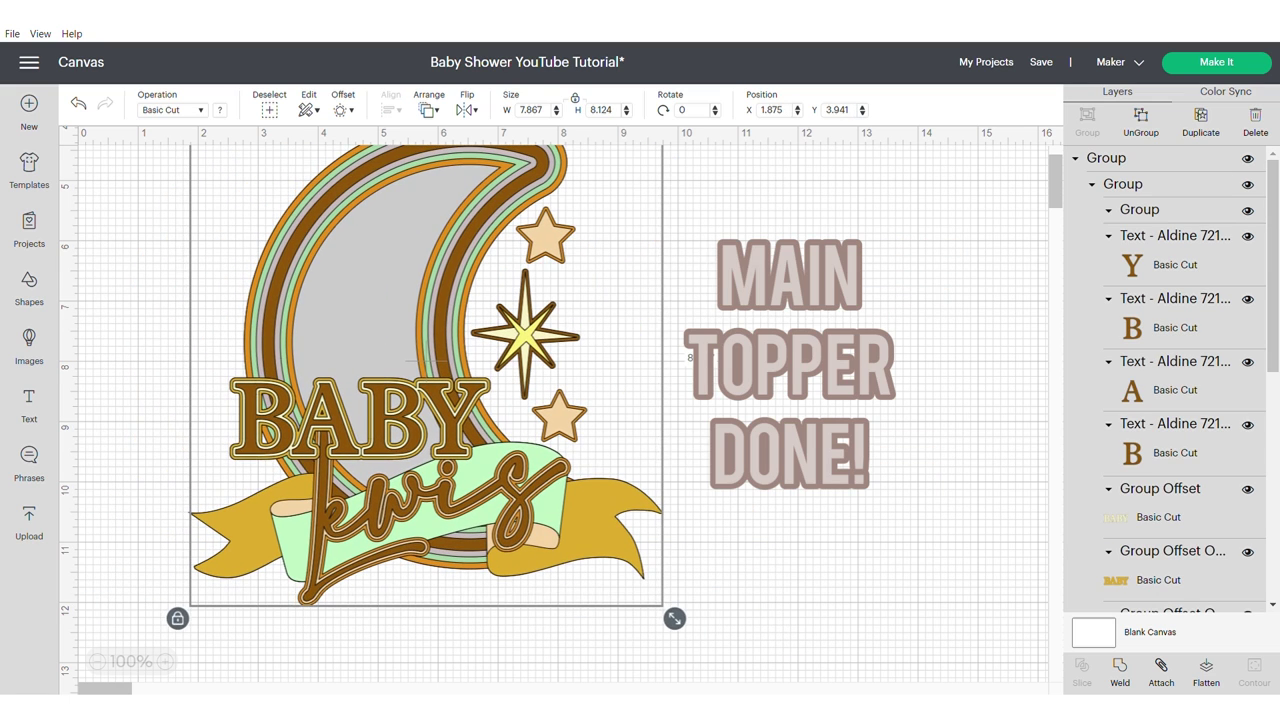
# - Duplicate the solid grey moon acetate layer, align the copy over the original moon and send it to the back
pyautogui.scroll(-10, 1165, 380)
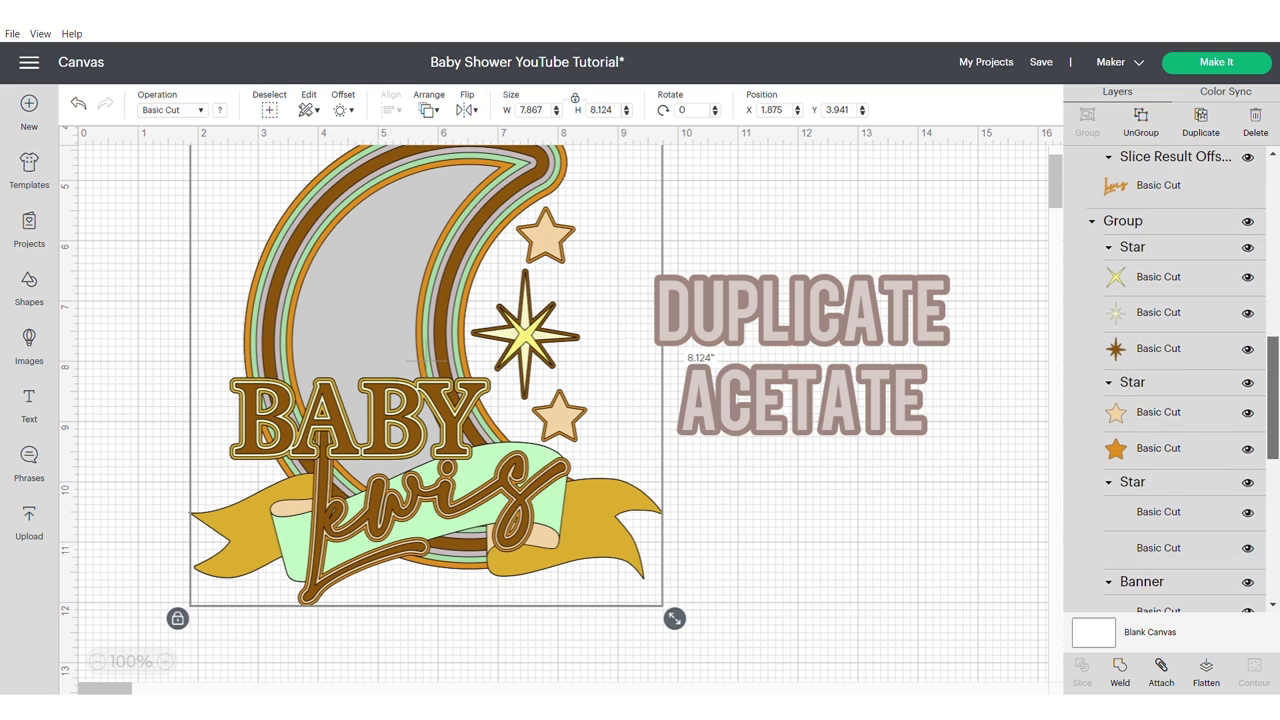
pyautogui.scroll(-5, 1165, 380)
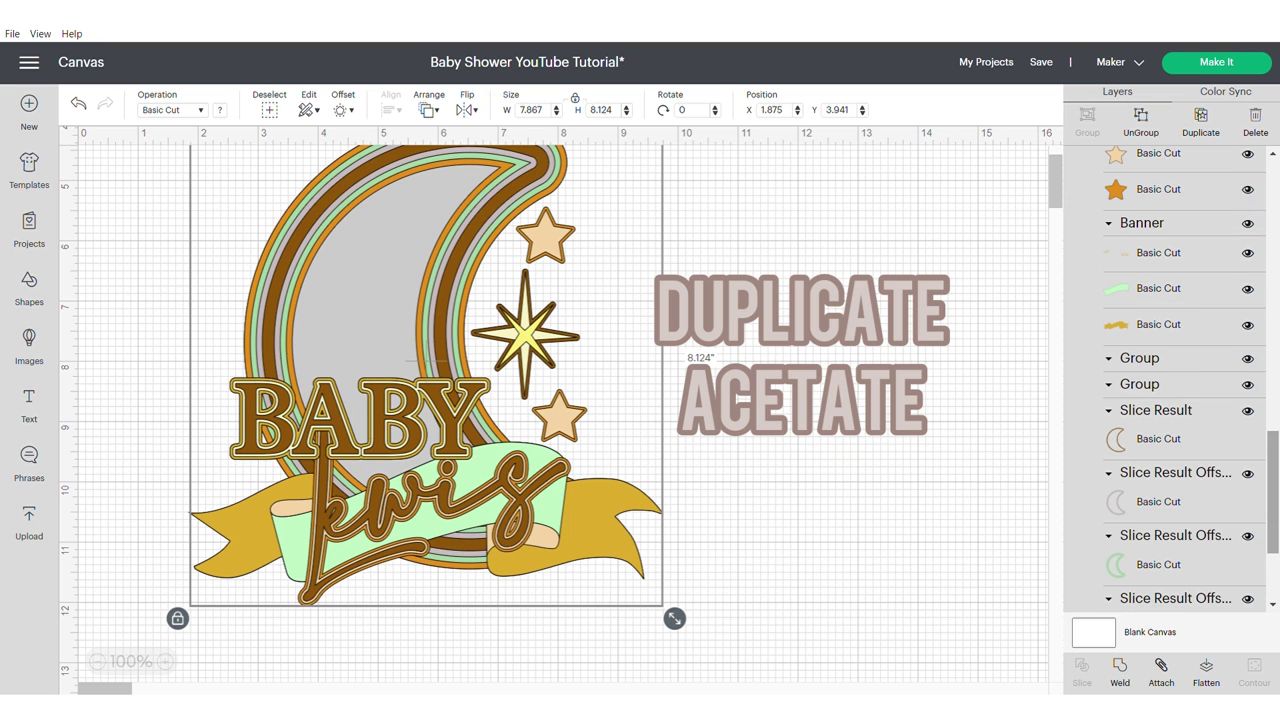
pyautogui.scroll(-3, 1165, 380)
pyautogui.click(1116, 525)
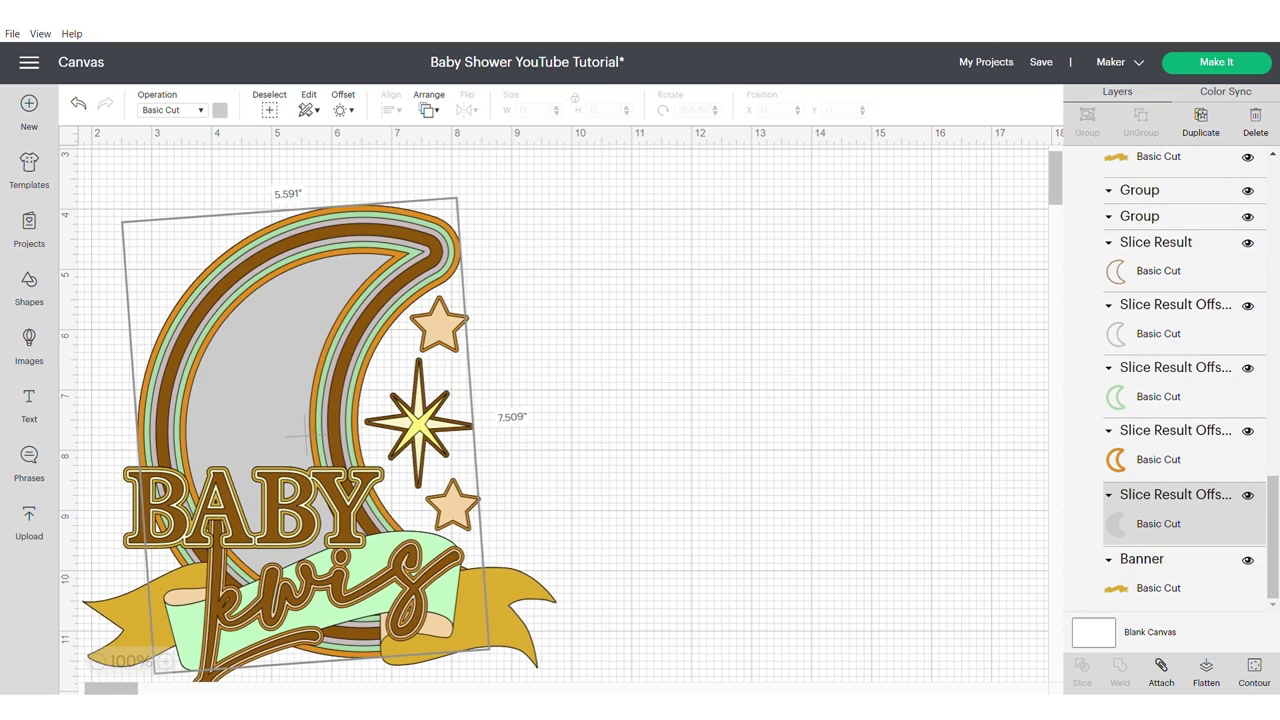
pyautogui.rightClick(1116, 530)
pyautogui.click(1157, 209)
pyautogui.moveTo(320, 452); pyautogui.dragTo(304, 440)
pyautogui.rightClick(358, 430)
pyautogui.click(414, 349)
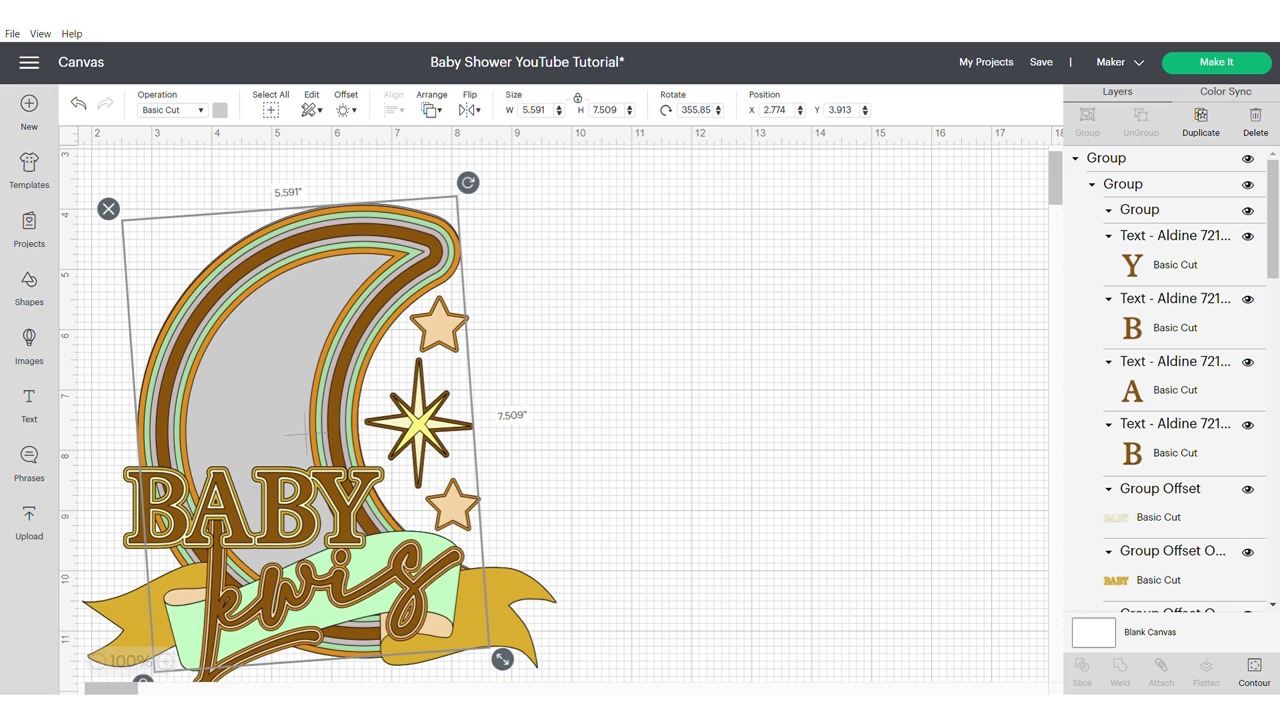
# - Group the topper with the extra acetate layer and move it to about X 2.833, Y 3.136
pyautogui.scroll(-5, 1165, 380)
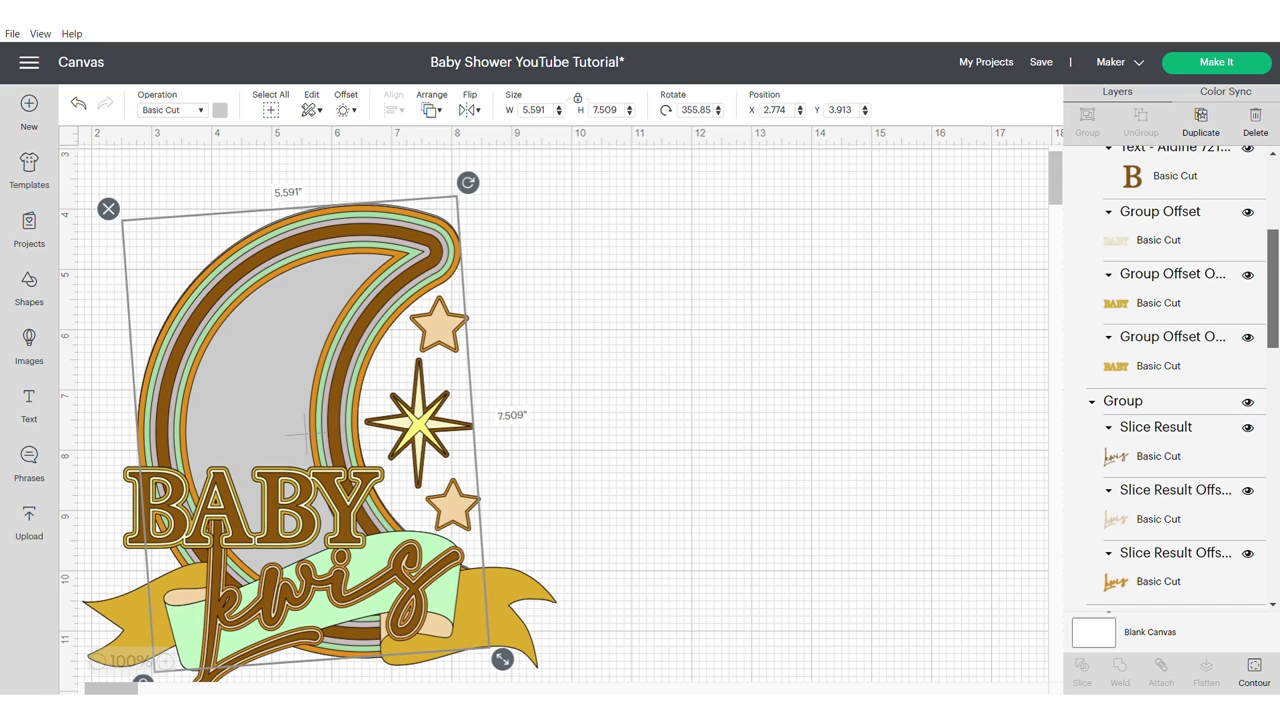
pyautogui.moveTo(1272, 290); pyautogui.dragTo(1272, 334)
pyautogui.click(1170, 397)
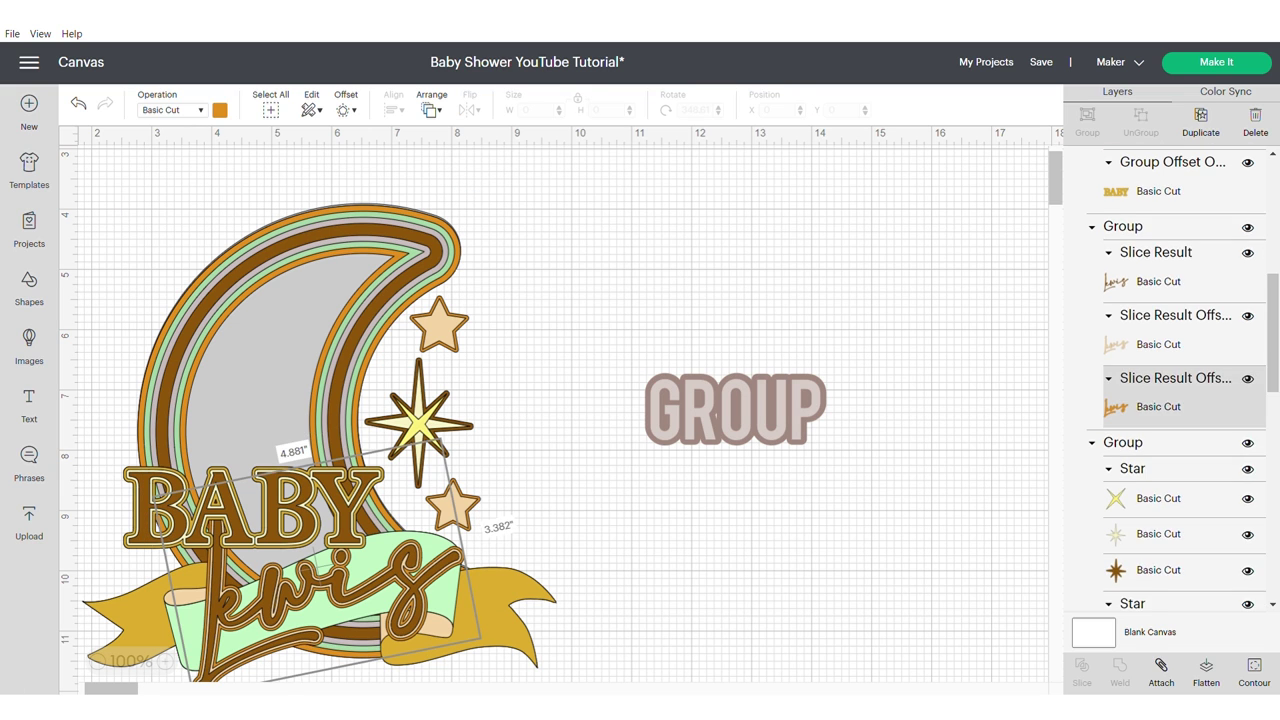
pyautogui.click(750, 630)
pyautogui.moveTo(750, 630); pyautogui.dragTo(95, 175)
pyautogui.hotkey('ctrl', 'g')
pyautogui.moveTo(300, 430); pyautogui.dragTo(357, 383)
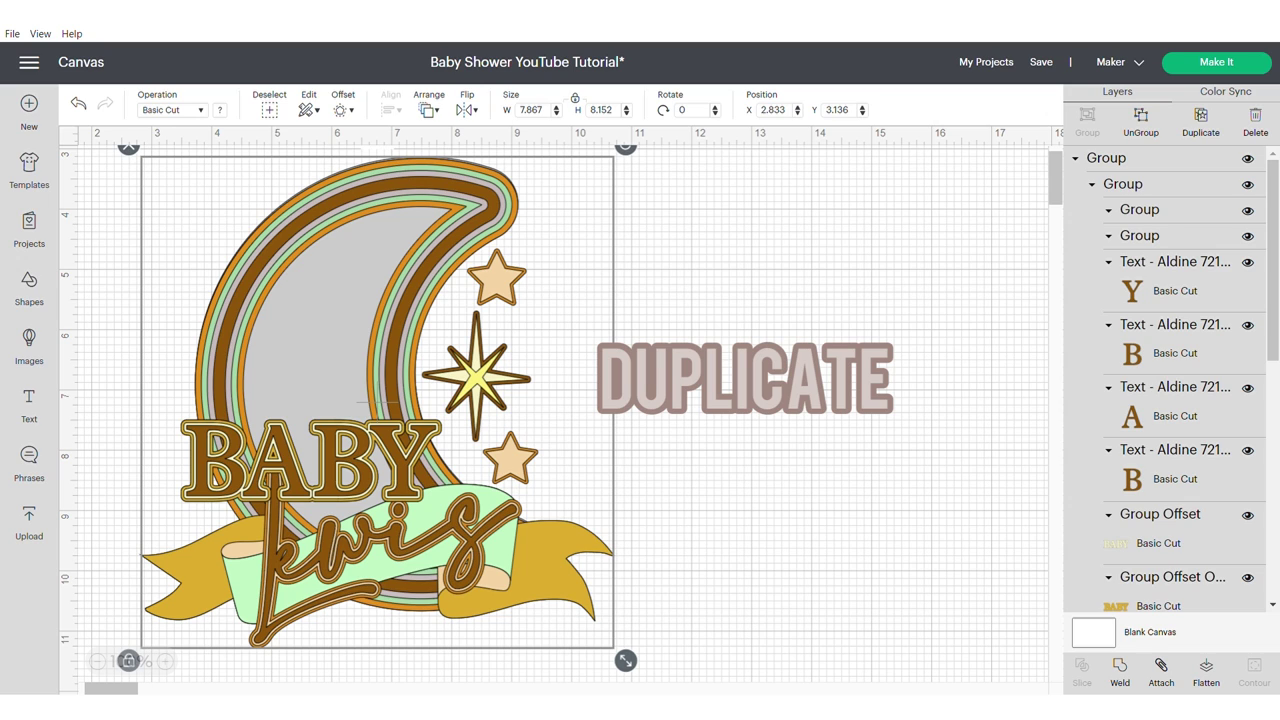
# - Duplicate the grouped topper, hide the original and move the copy to the middle of the canvas
pyautogui.rightClick(331, 400)
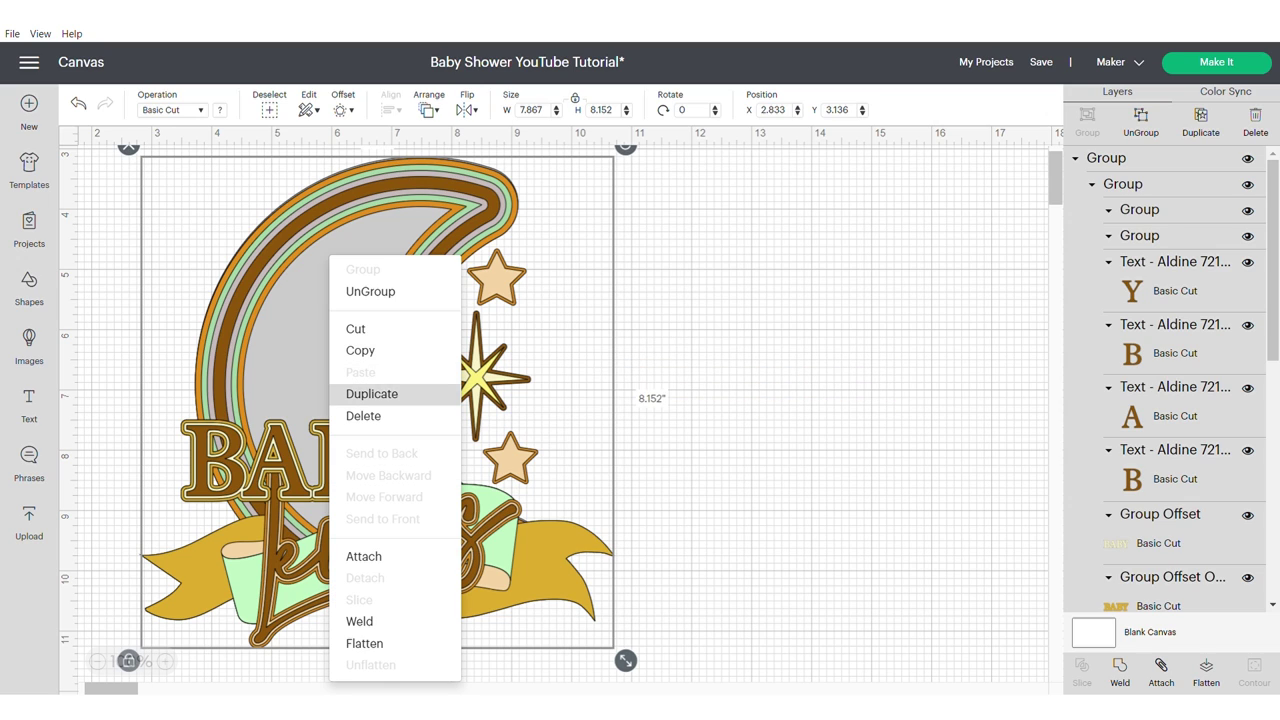
pyautogui.click(380, 394)
pyautogui.moveTo(391, 416); pyautogui.dragTo(779, 417)
pyautogui.click(358, 403)
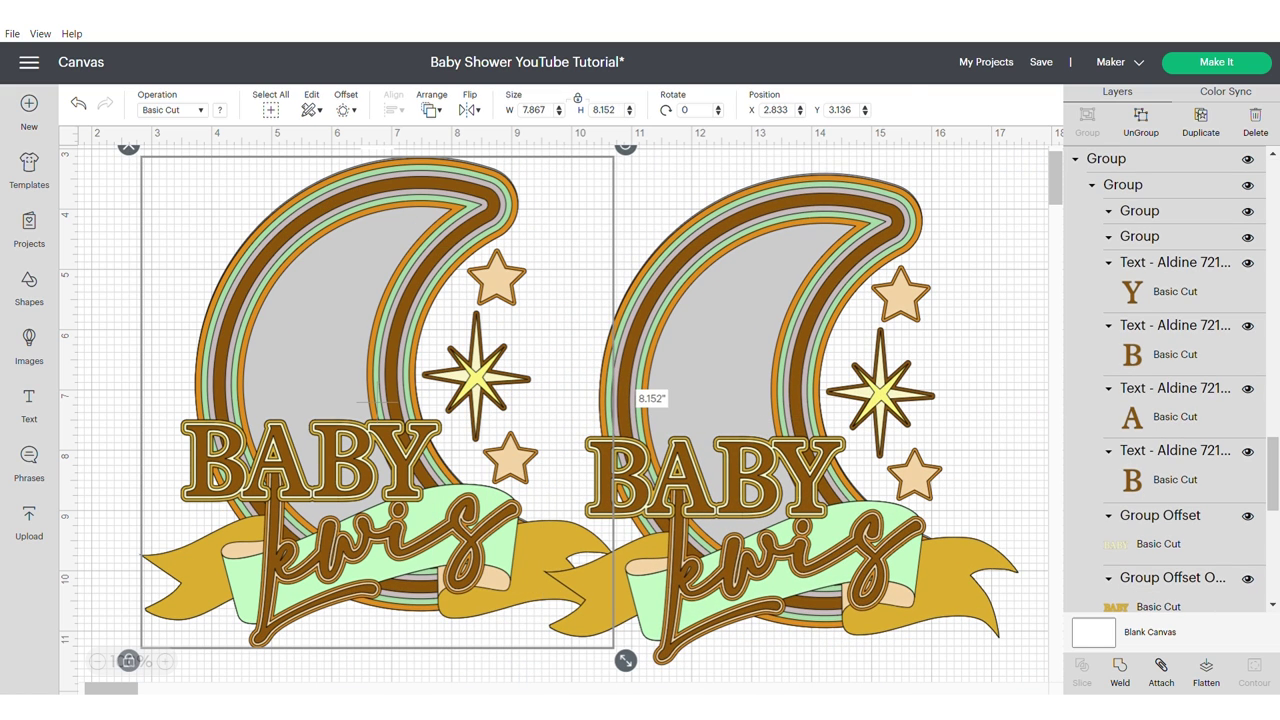
pyautogui.click(1247, 160)
pyautogui.moveTo(760, 410); pyautogui.dragTo(487, 410)
# - Delete the solid grey acetate moon layers from the topper copy
pyautogui.click(1150, 445)
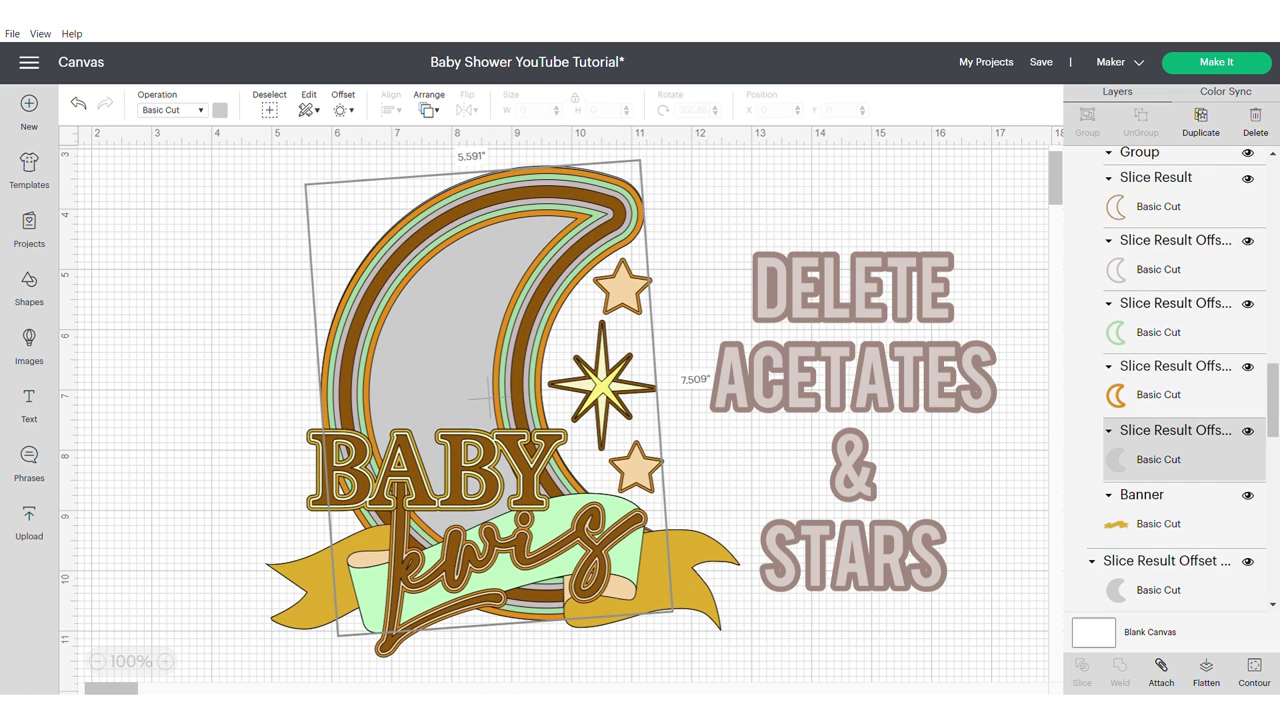
pyautogui.rightClick(1150, 445)
pyautogui.click(1177, 335)
pyautogui.rightClick(1124, 470)
pyautogui.click(1160, 396)
pyautogui.rightClick(1128, 520)
pyautogui.click(1163, 217)
# - Delete the two small stars and the large eight-pointed star from the topper copy
pyautogui.click(1150, 442)
pyautogui.moveTo(1273, 412); pyautogui.dragTo(1273, 341)
pyautogui.rightClick(1118, 231)
pyautogui.click(1152, 392)
pyautogui.rightClick(1121, 224)
pyautogui.click(1154, 385)
pyautogui.scroll(2, 1154, 388)
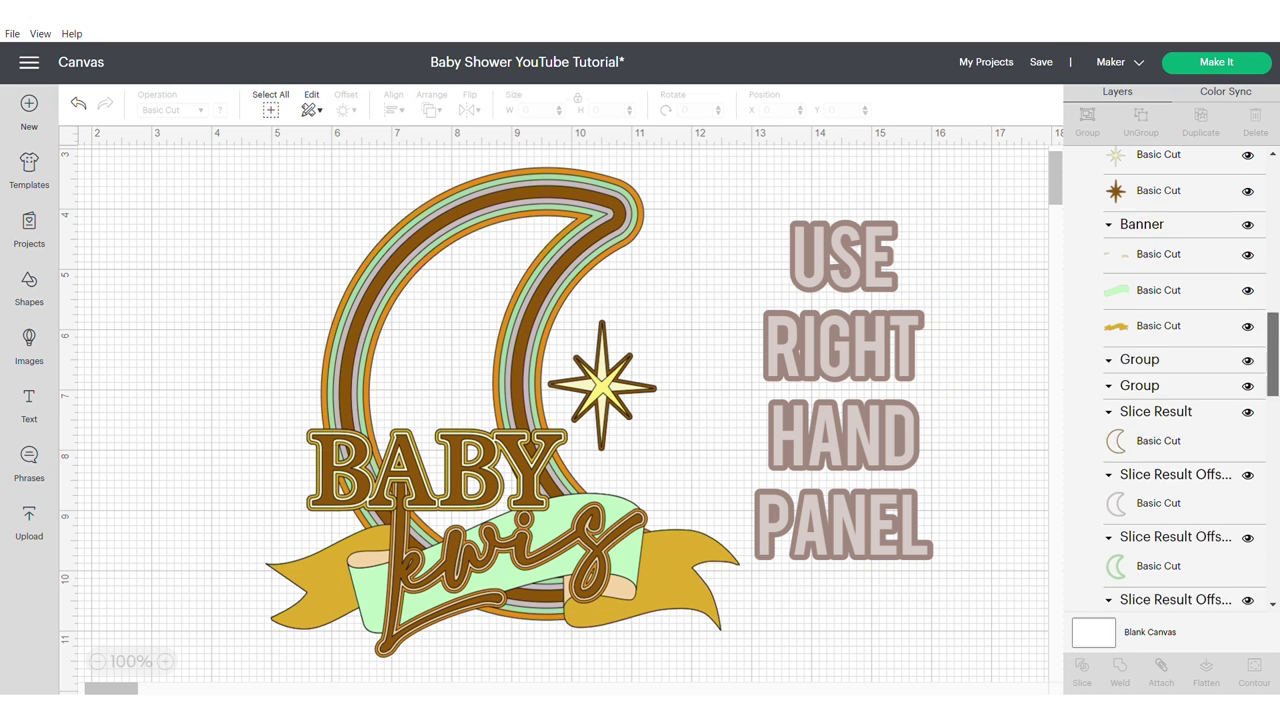
pyautogui.rightClick(1145, 392)
pyautogui.click(1154, 242)
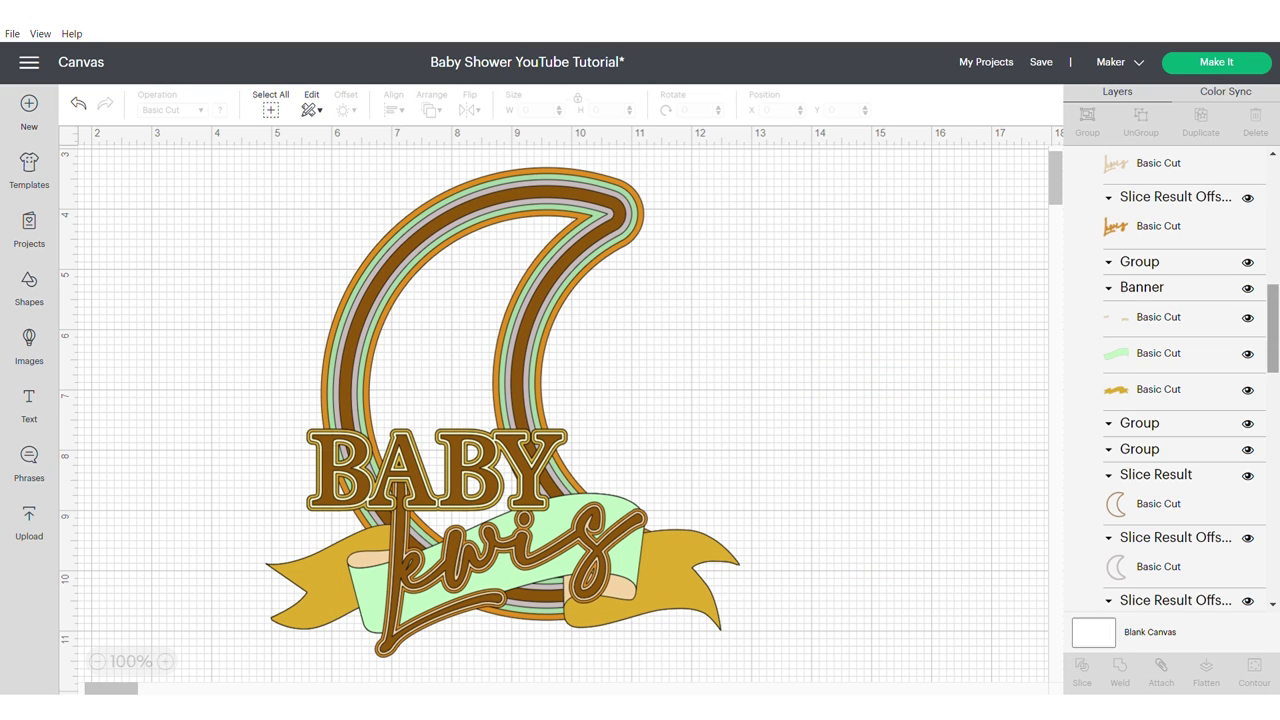
# - Weld all remaining layers of the topper copy into one solid silhouette
pyautogui.scroll(-3, 1170, 380)
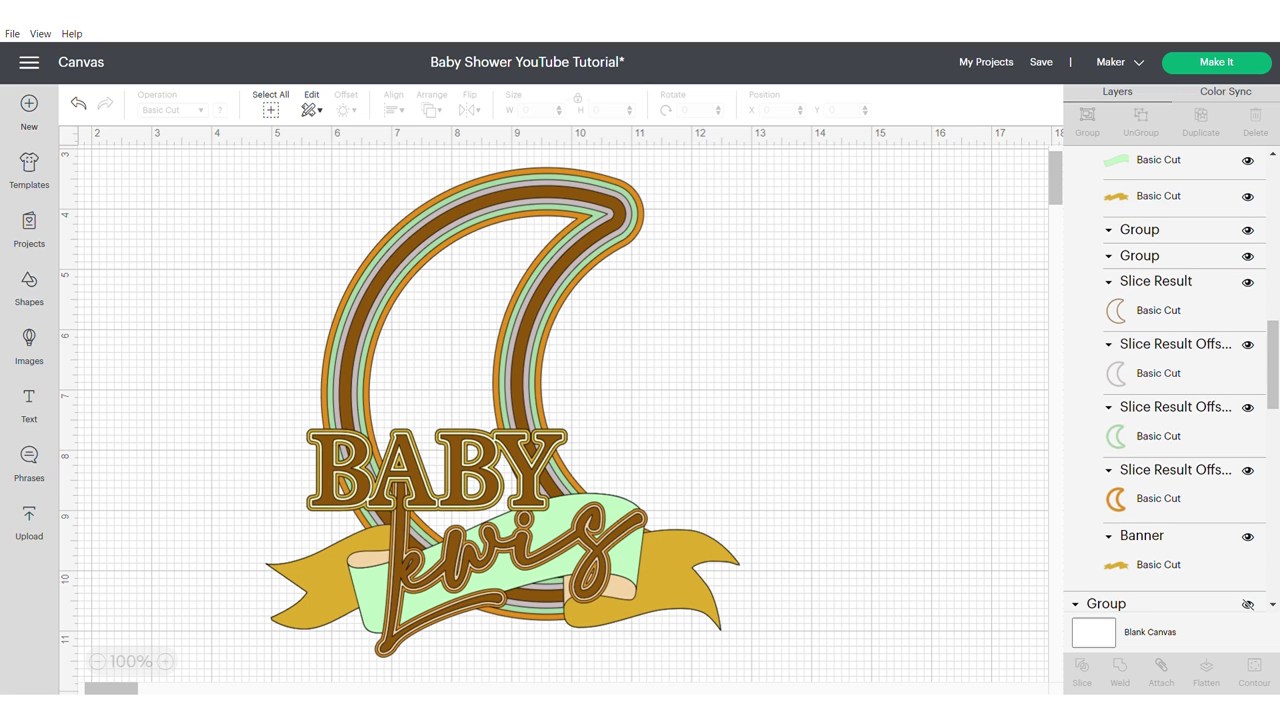
pyautogui.moveTo(868, 638); pyautogui.dragTo(238, 210)
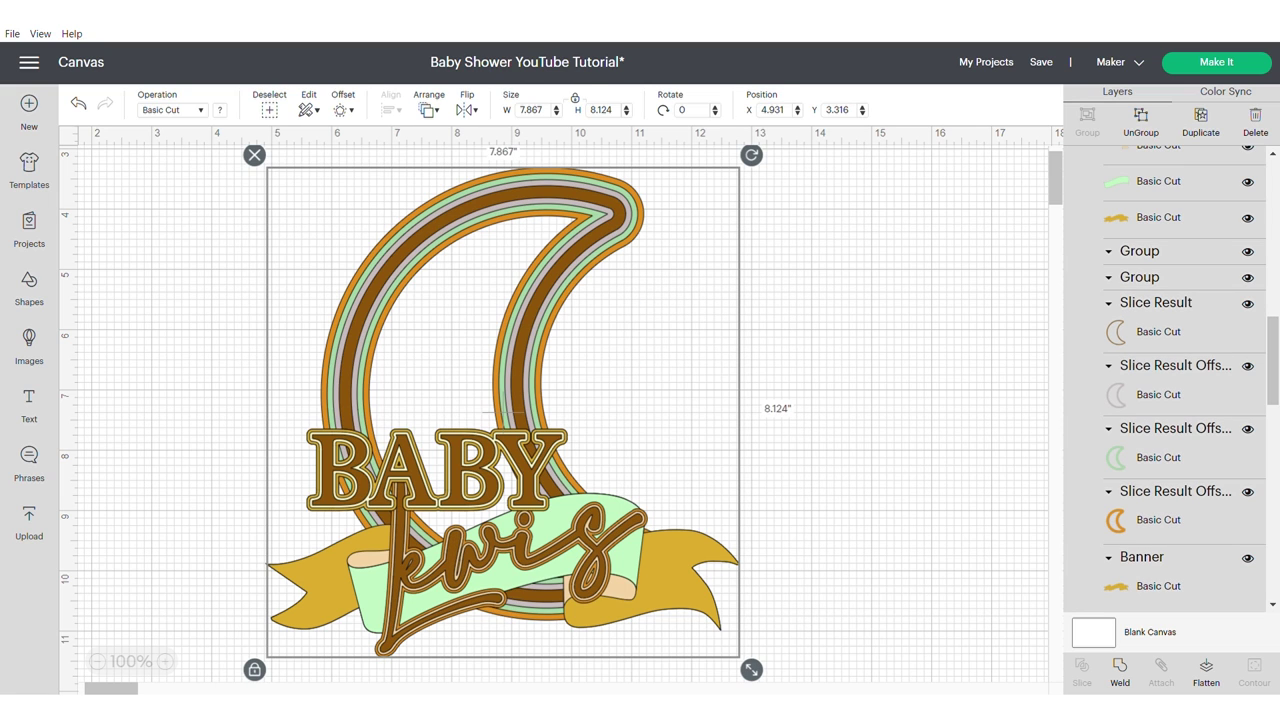
pyautogui.click(868, 520)
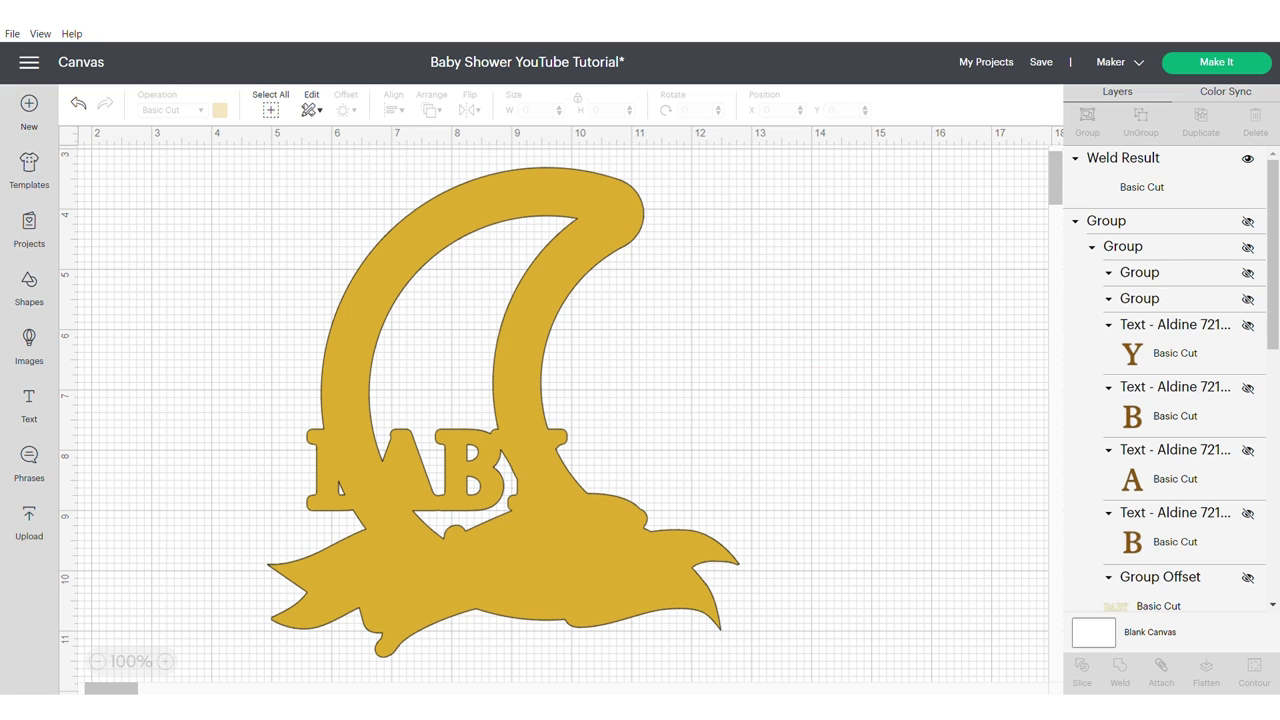
# - Duplicate the welded silhouette and place the copy roughly over the first one
pyautogui.rightClick(472, 405)
pyautogui.click(552, 353)
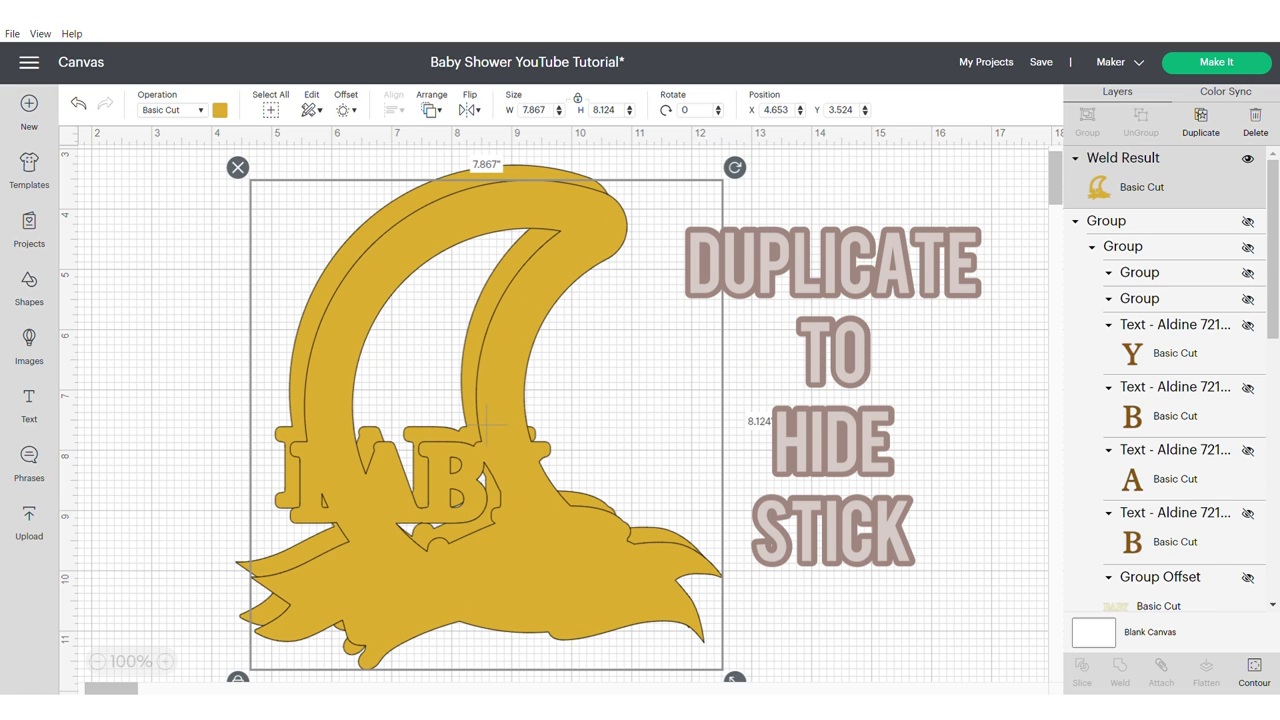
pyautogui.moveTo(540, 545); pyautogui.dragTo(538, 545)
# - Centre the two welded silhouettes on each other and group them
pyautogui.moveTo(814, 546); pyautogui.dragTo(478, 371)
pyautogui.click(391, 109)
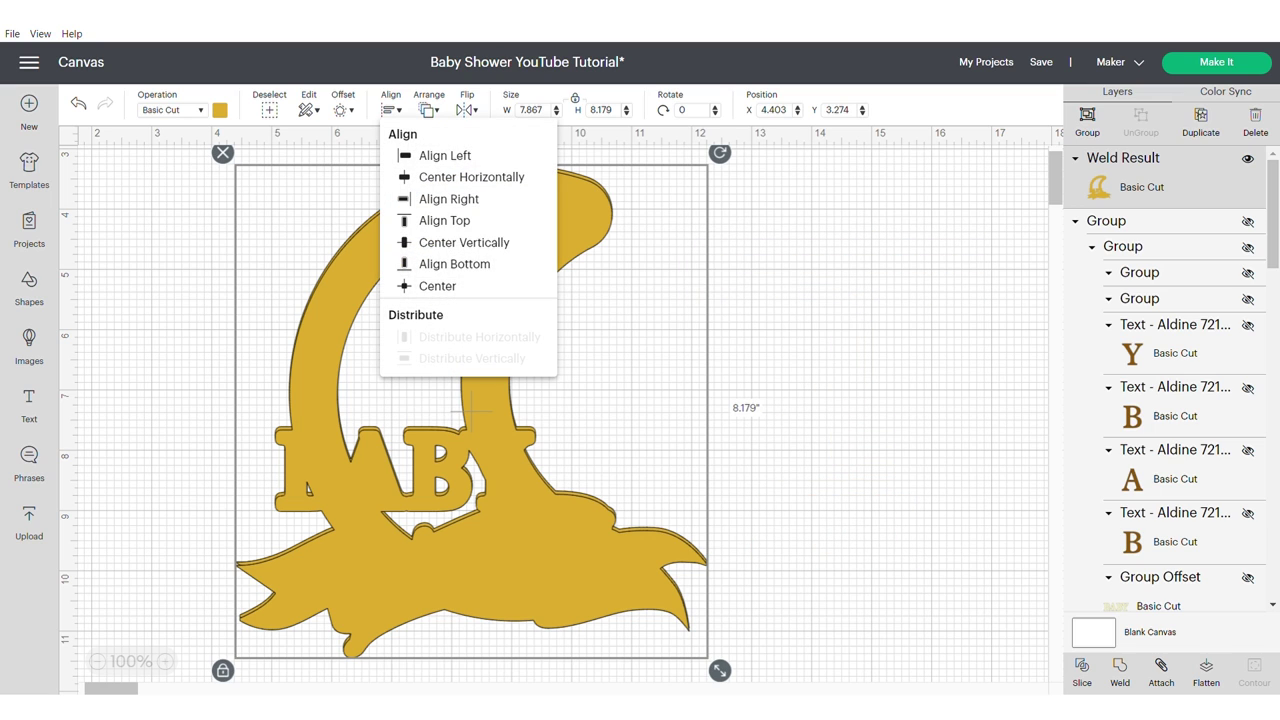
pyautogui.click(420, 287)
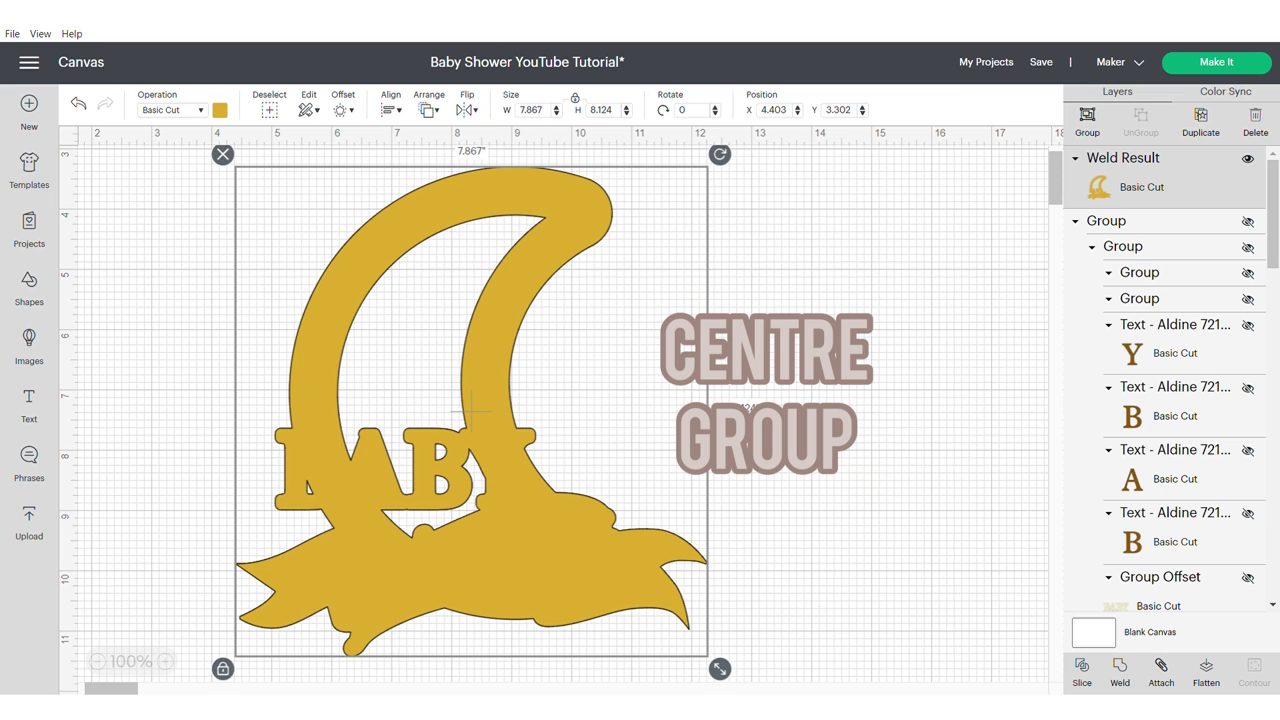
pyautogui.hotkey('ctrl', 'g')
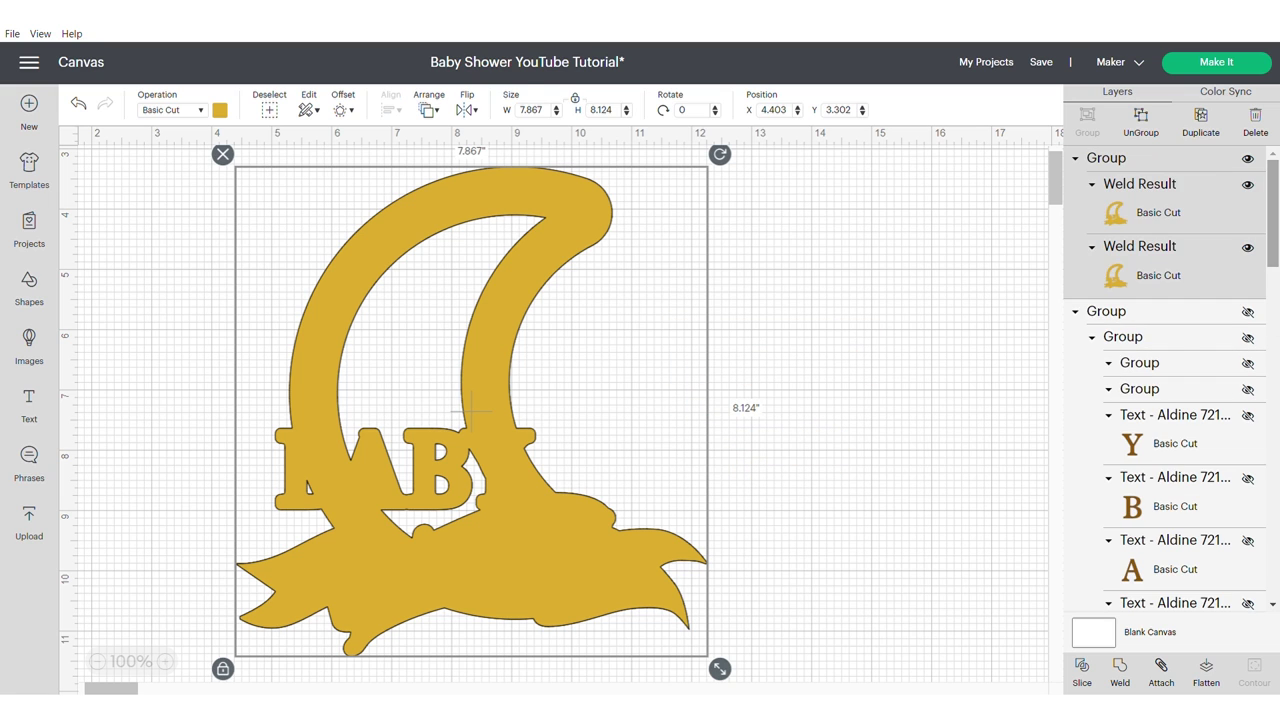
# - Make the hidden group with the original layered topper visible again
pyautogui.scroll(-6, 1165, 380)
pyautogui.scroll(-5, 1180, 380)
pyautogui.scroll(4, 1180, 380)
pyautogui.scroll(-4, 1180, 380)
pyautogui.scroll(5, 1180, 380)
pyautogui.scroll(10, 1165, 380)
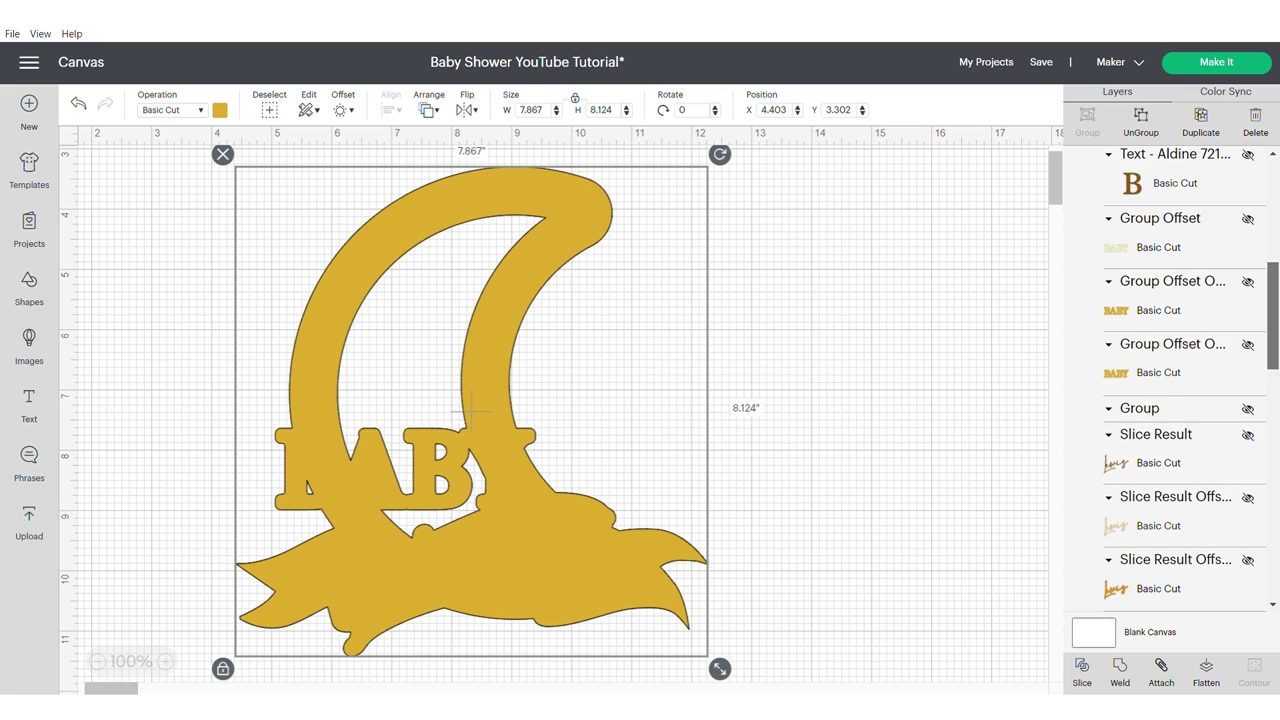
pyautogui.moveTo(1273, 237); pyautogui.dragTo(1273, 236)
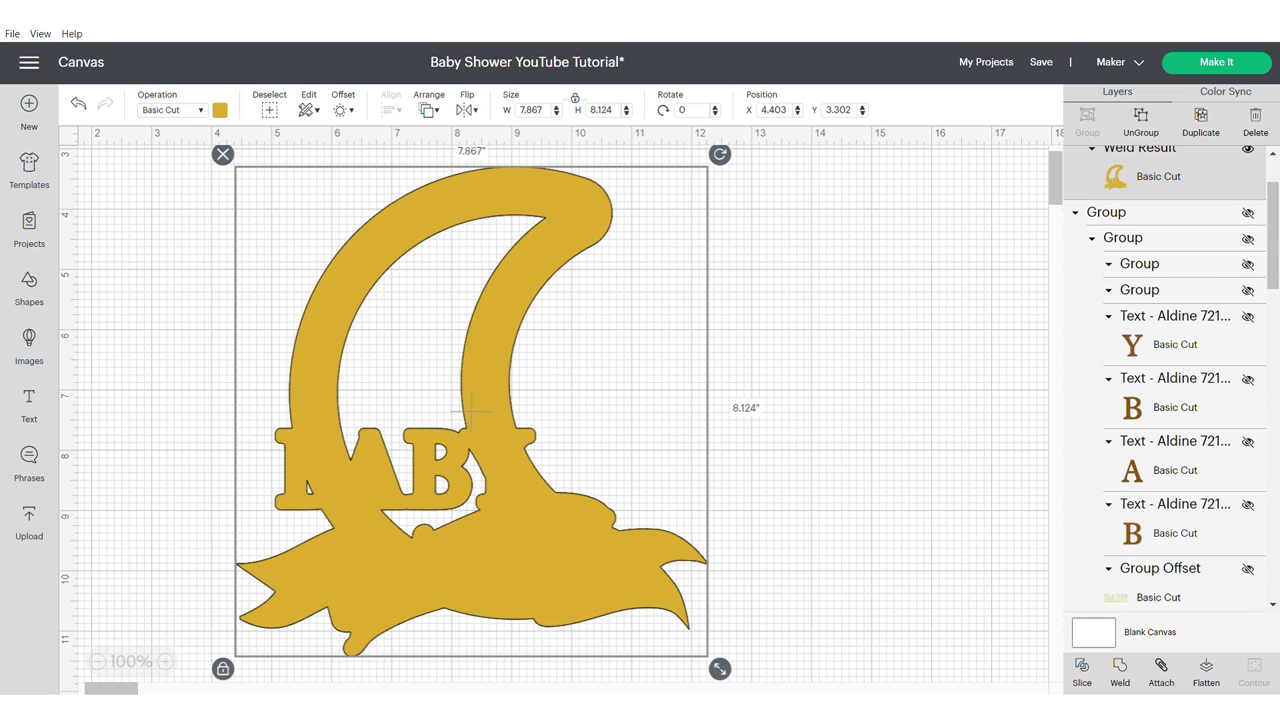
pyautogui.click(1247, 212)
# - Place the grouped welded silhouettes roughly over the layered topper and send them to the back
pyautogui.click(372, 402)
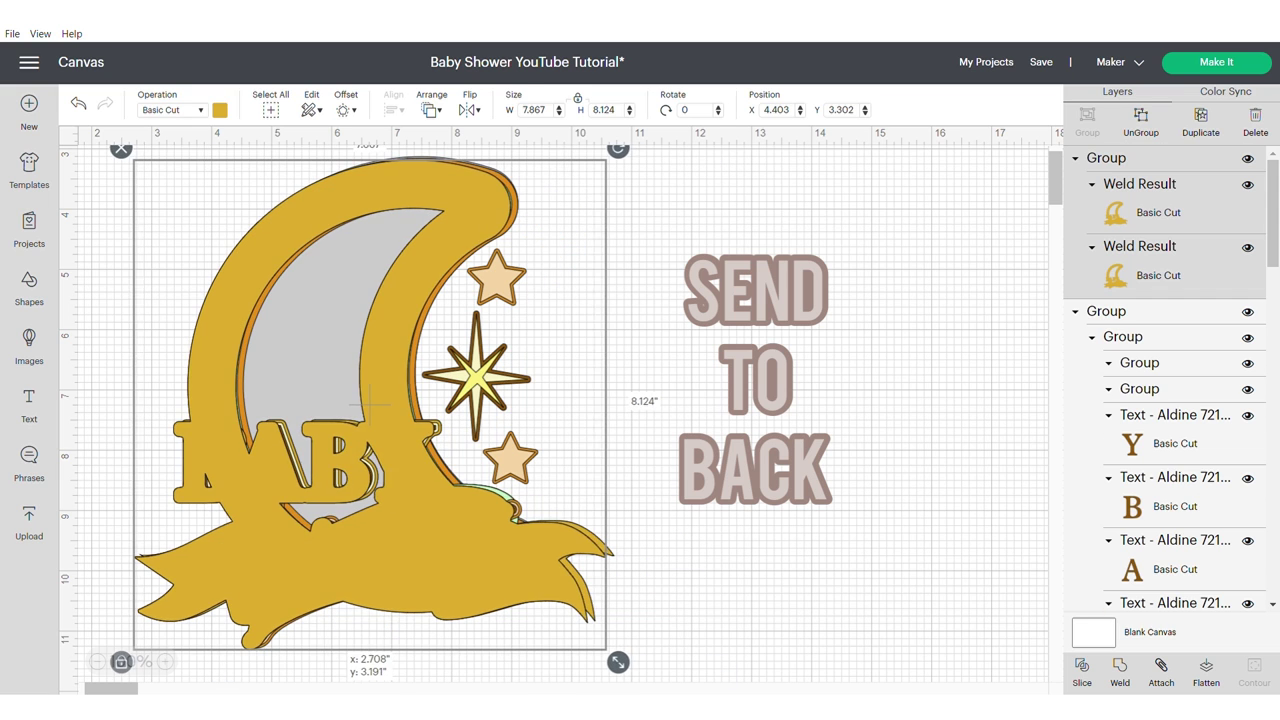
pyautogui.rightClick(372, 402)
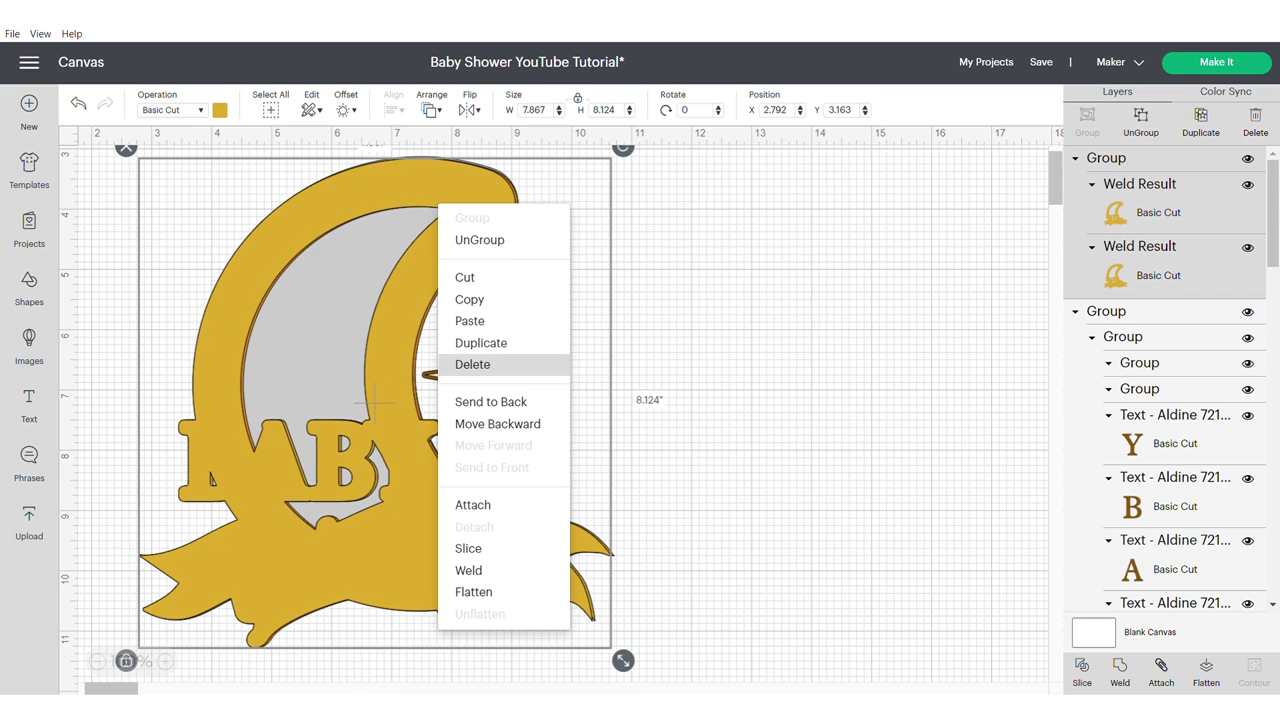
pyautogui.click(490, 401)
# - Select the layered topper together with its welded backing, centre them on each other and group them
pyautogui.moveTo(746, 354); pyautogui.dragTo(356, 500)
pyautogui.click(388, 109)
pyautogui.click(430, 286)
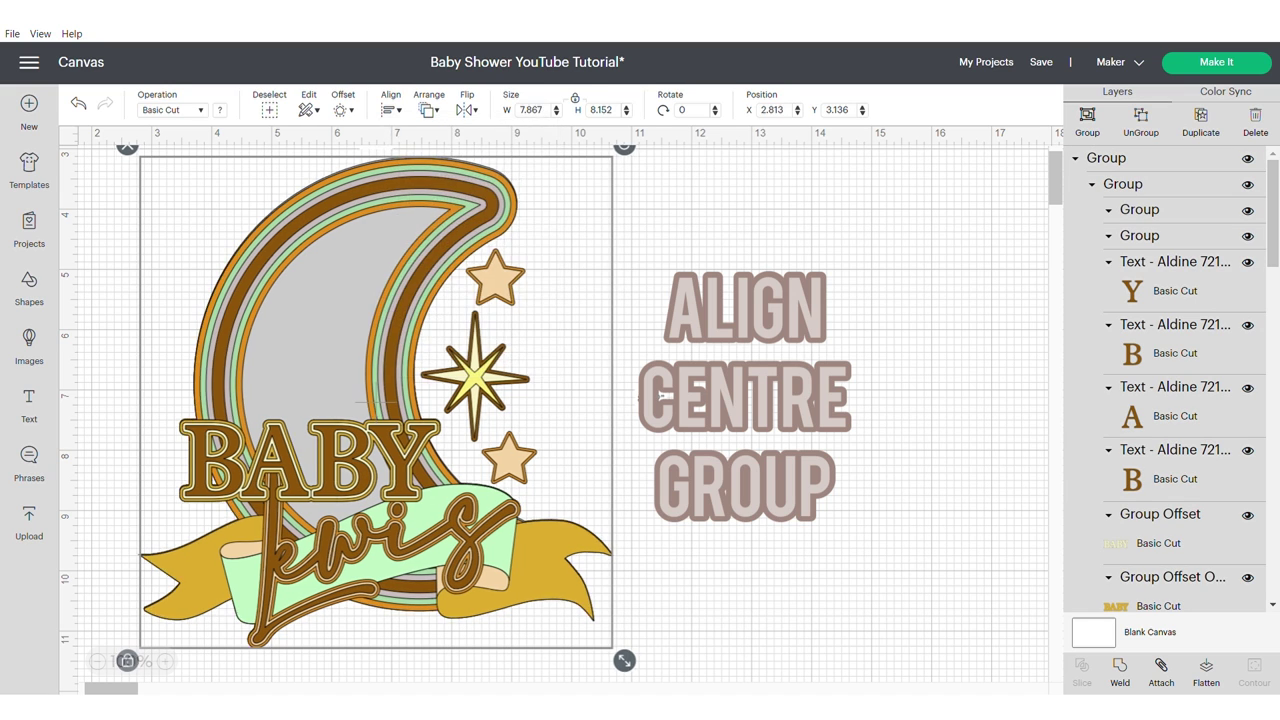
# - Move the complete grouped topper toward the middle of the canvas and deselect it
pyautogui.moveTo(356, 403); pyautogui.dragTo(529, 410)
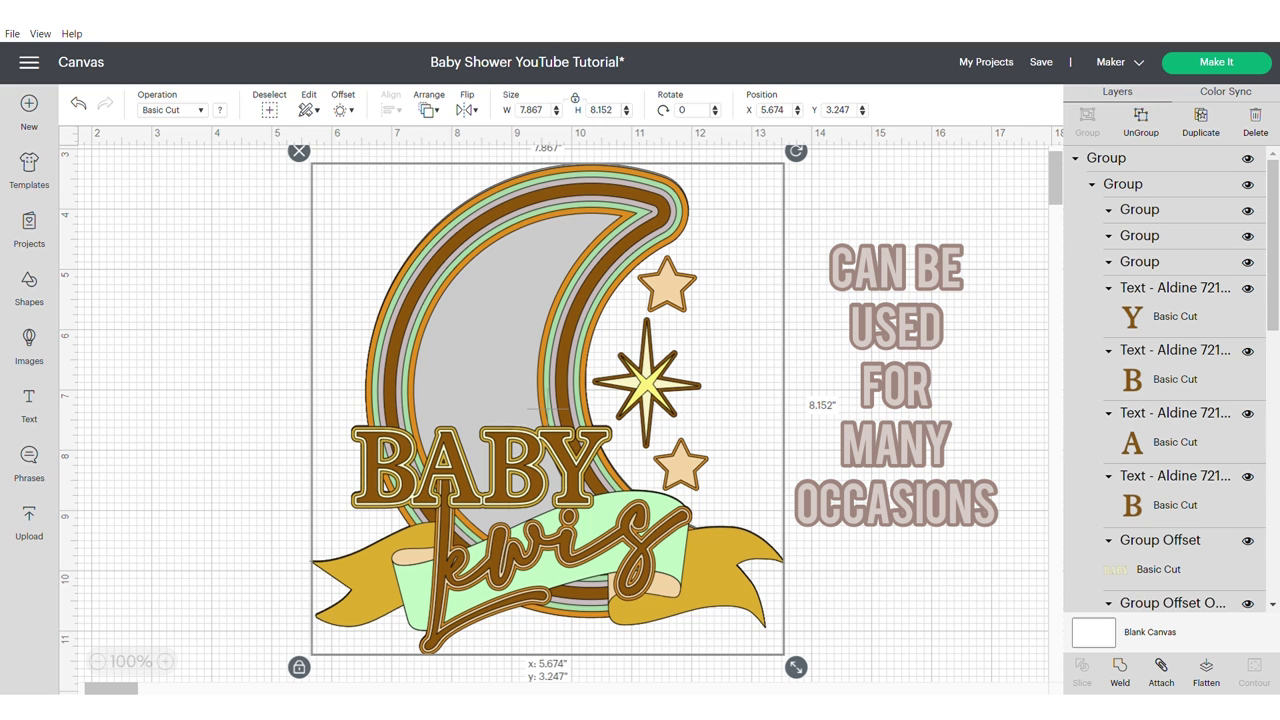
pyautogui.moveTo(530, 408); pyautogui.dragTo(486, 413)
pyautogui.press('Escape')
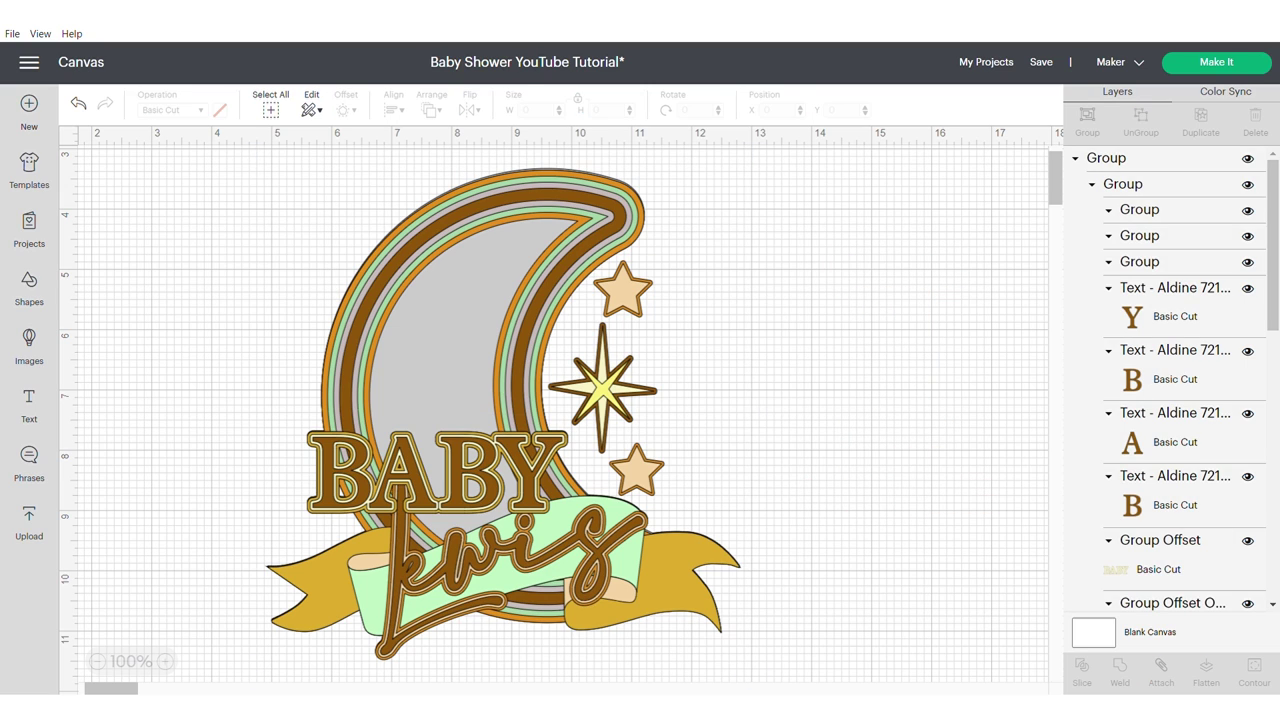